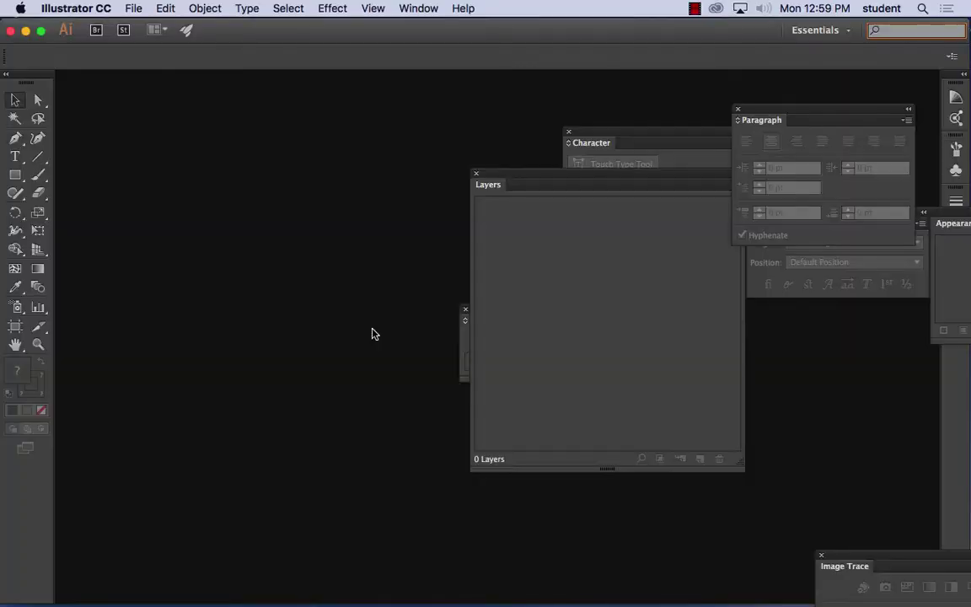
Create a new document 11 in wide and 11 in high in RGB colour mode.
left_click(132, 7)
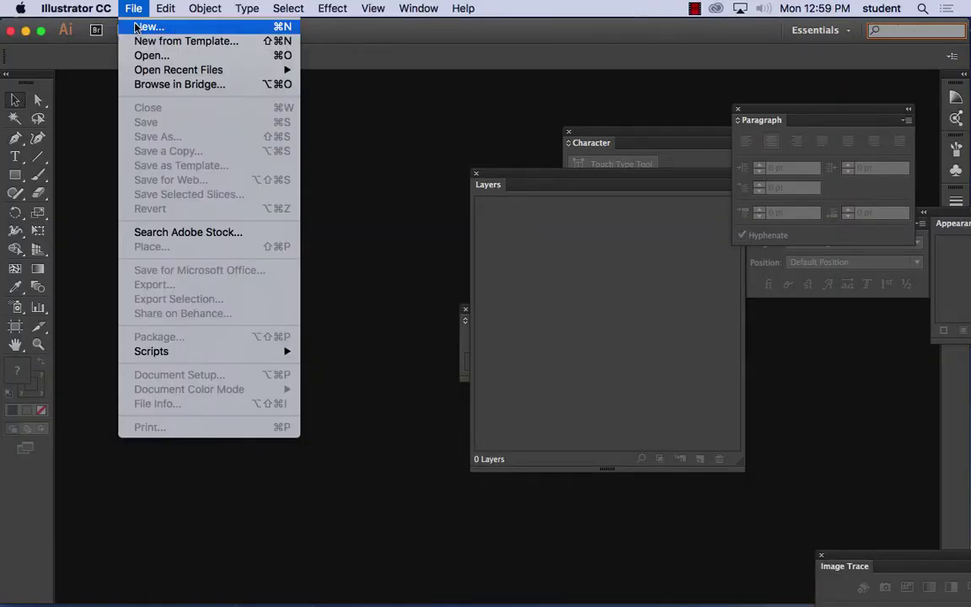
left_click(134, 27)
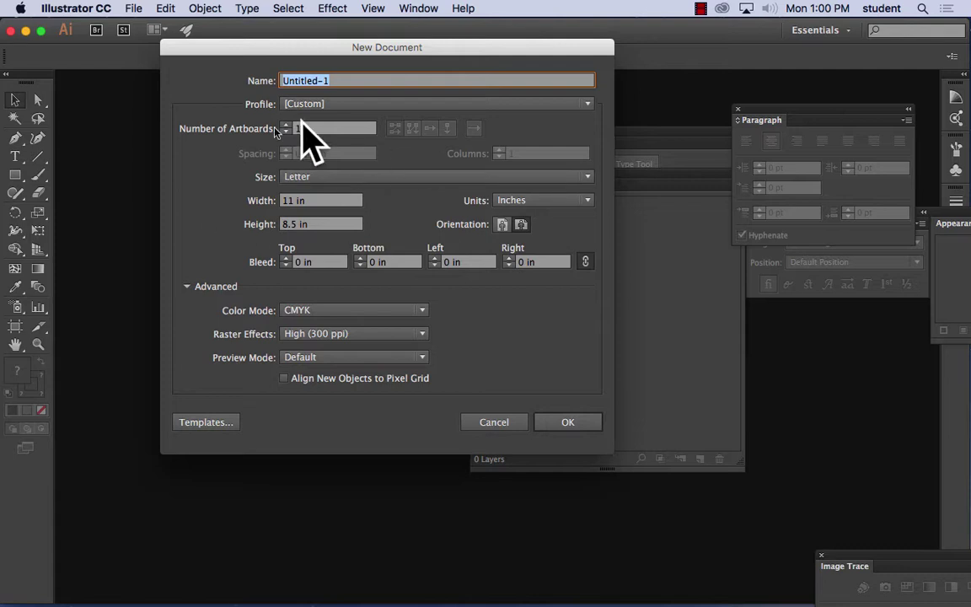
left_click(313, 203)
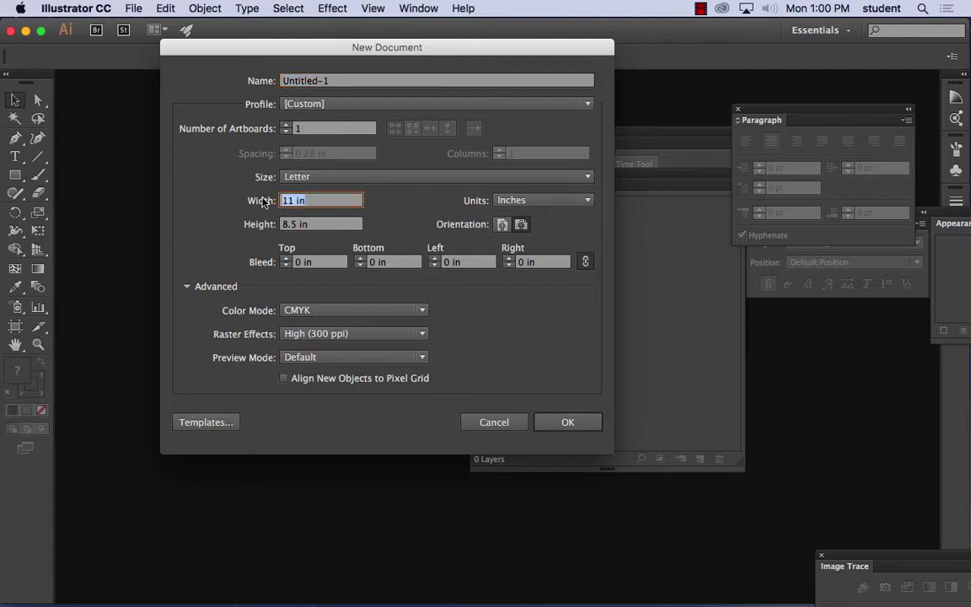
left_click(315, 224)
type("1")
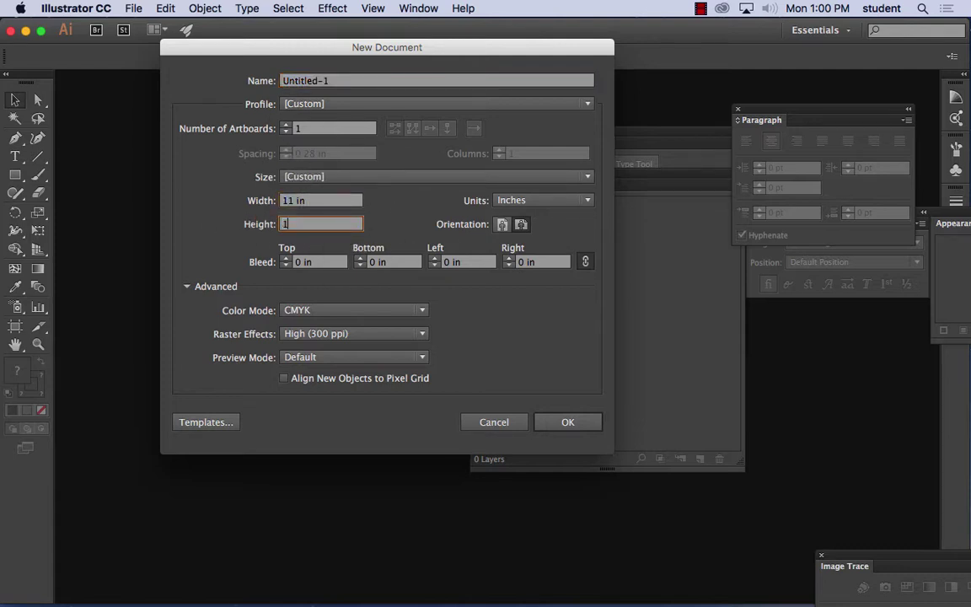
type("1 in")
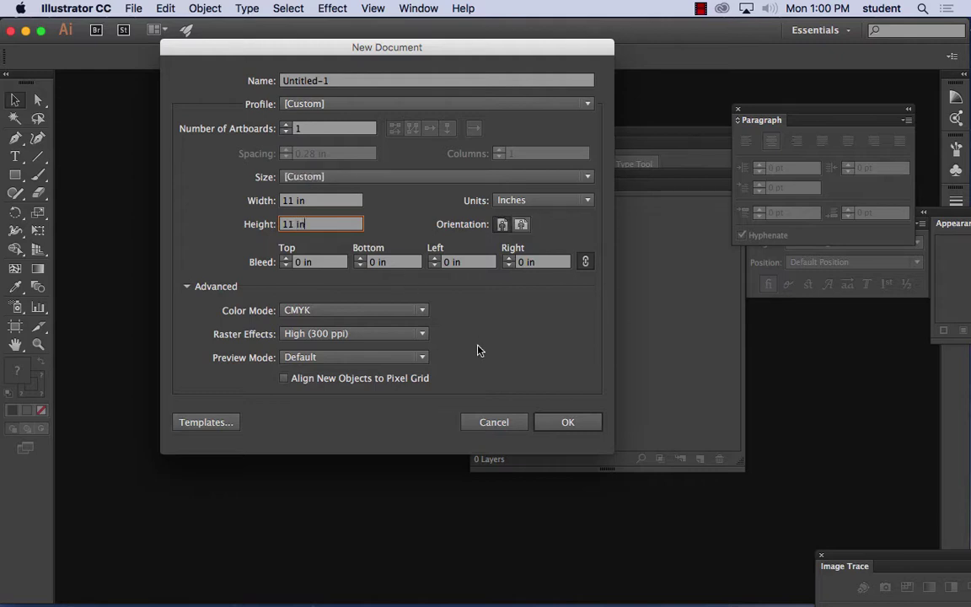
left_click(327, 312)
left_click(318, 343)
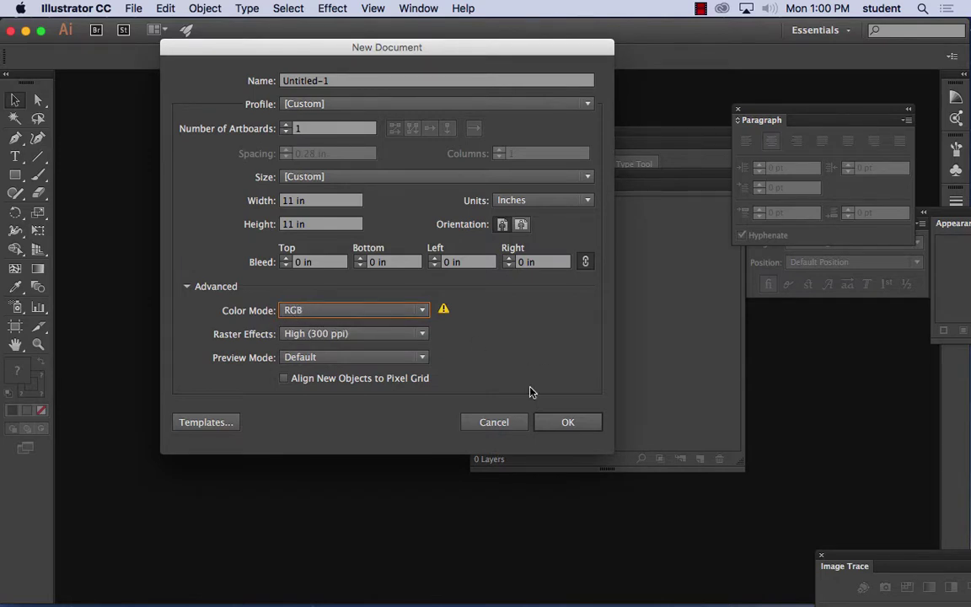
left_click(565, 421)
key("Return")
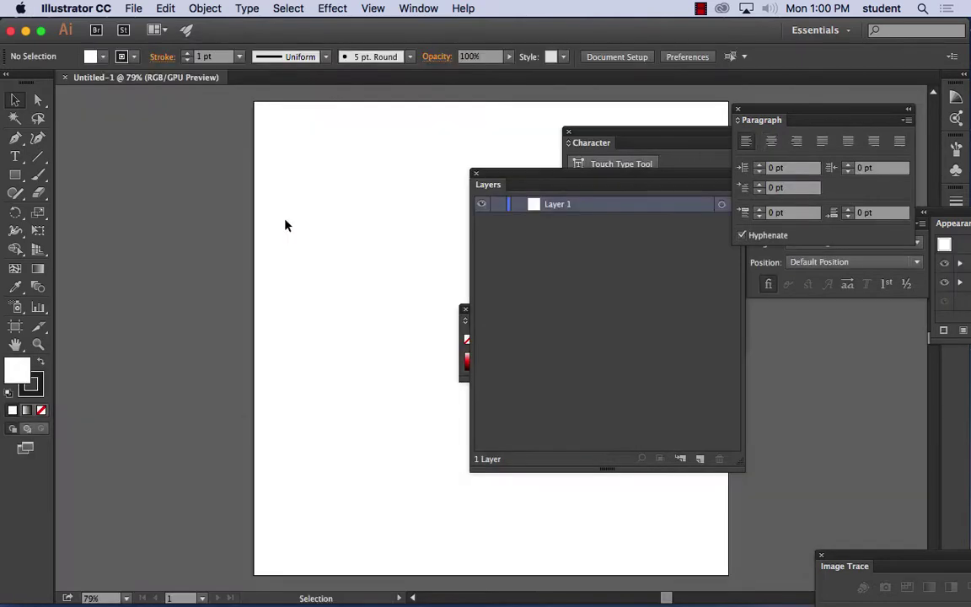
Shift the artboard view left and reset the workspace to Essentials.
left_click_drag(346, 267, 198, 254)
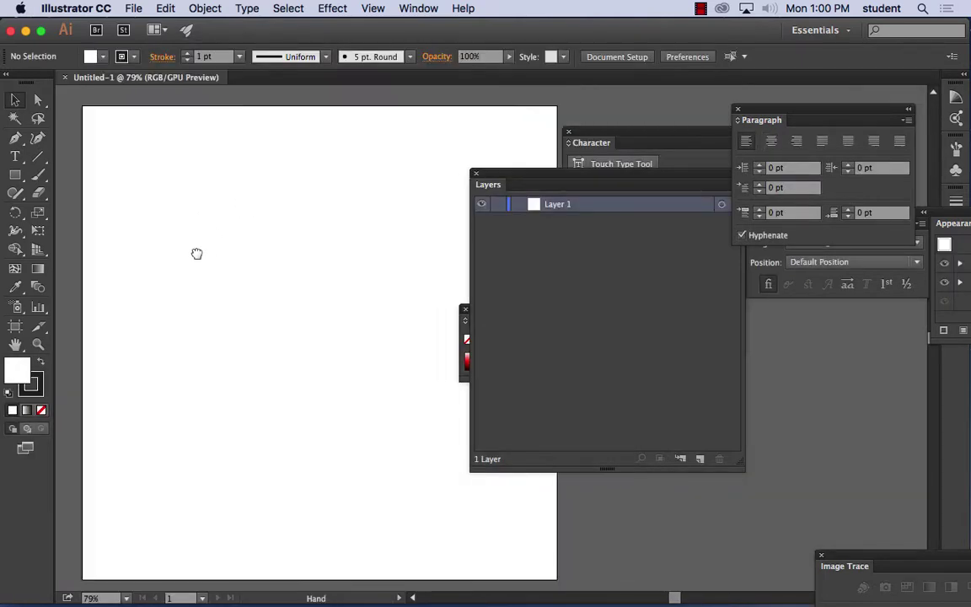
left_click(420, 7)
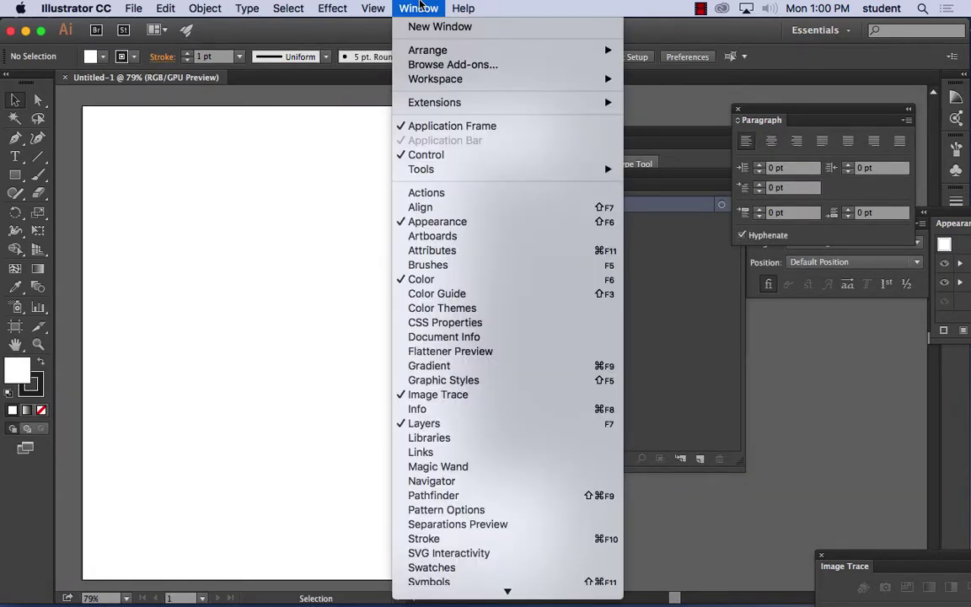
mouse_move(429, 84)
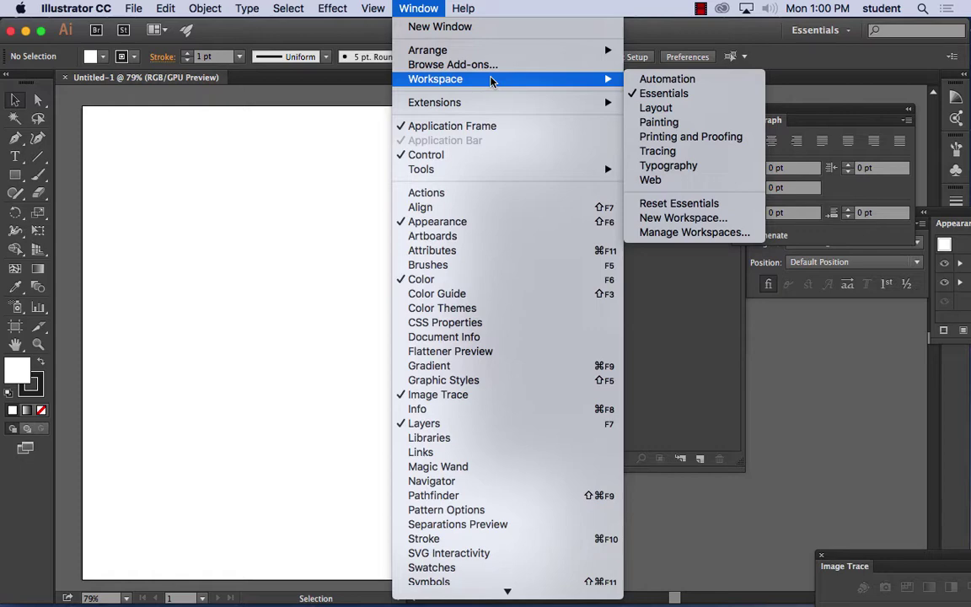
left_click(689, 206)
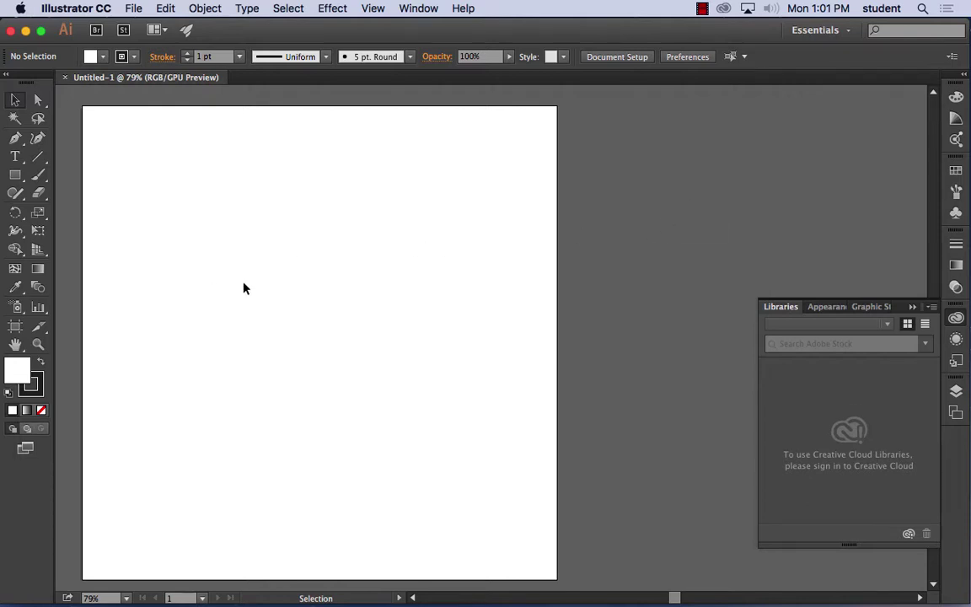
Draw a circle about 4.4 in wide out from the artboard centre with the Ellipse Tool.
left_click(15, 175)
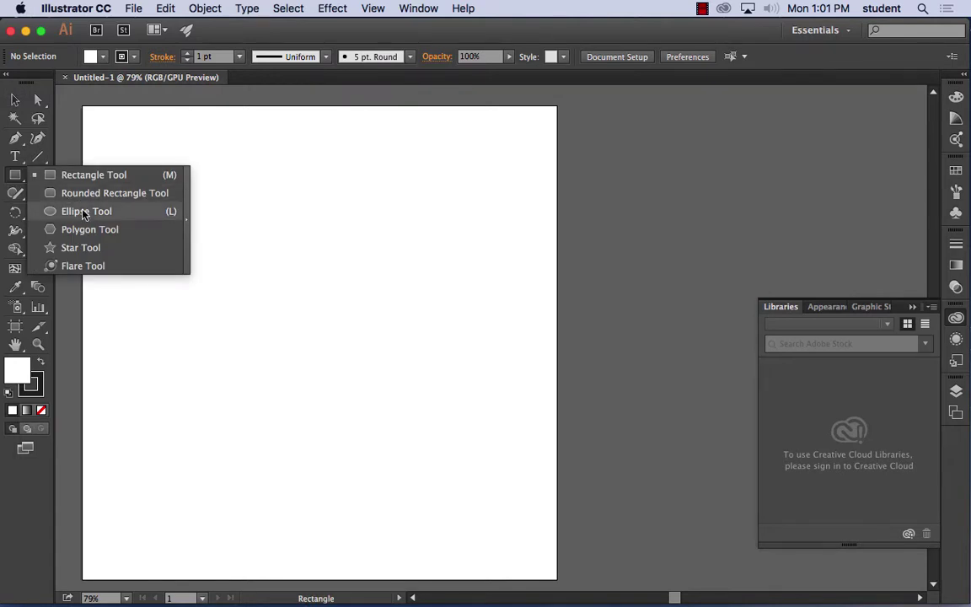
left_click(84, 212)
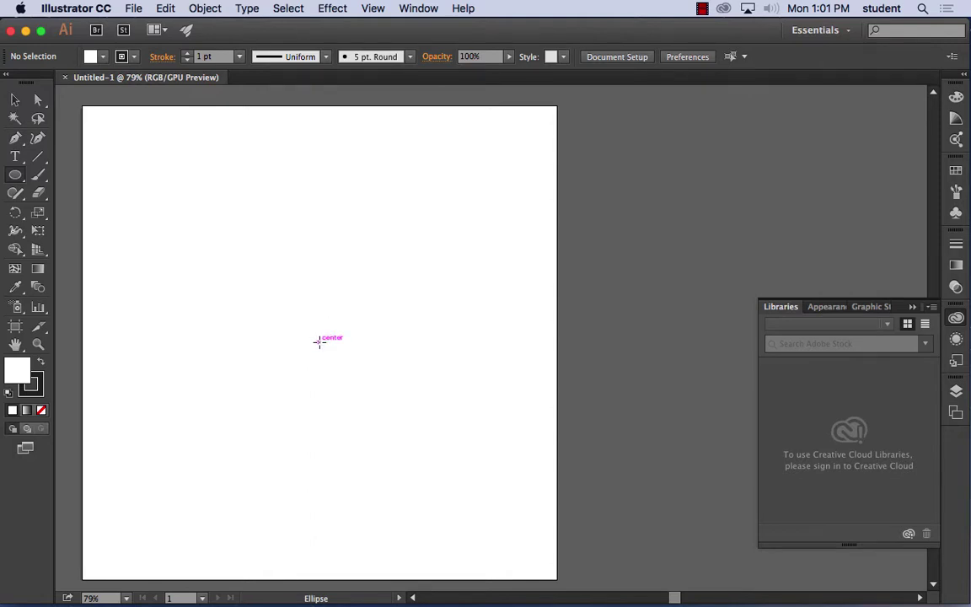
left_click_drag(320, 341, 422, 444)
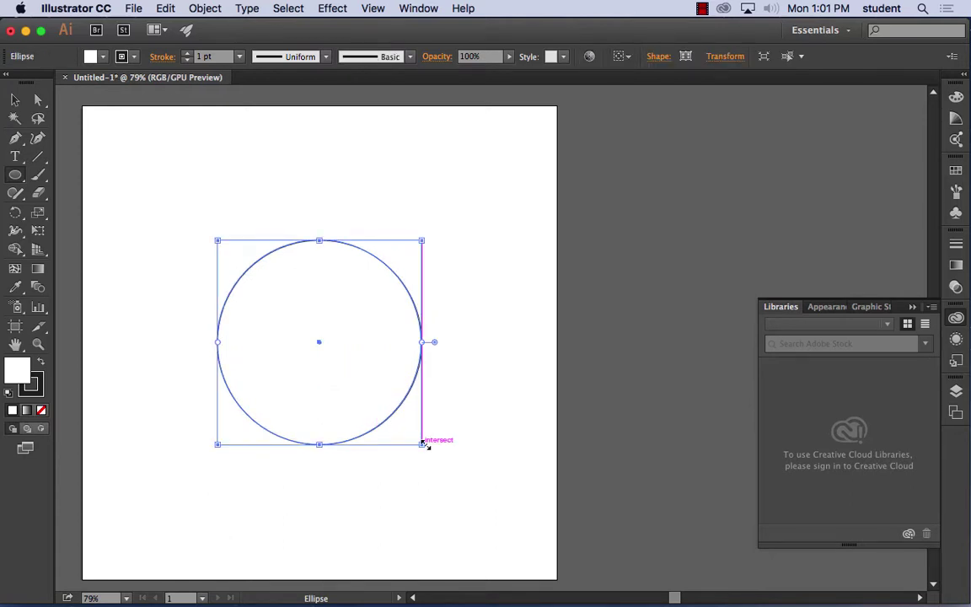
left_click(15, 175)
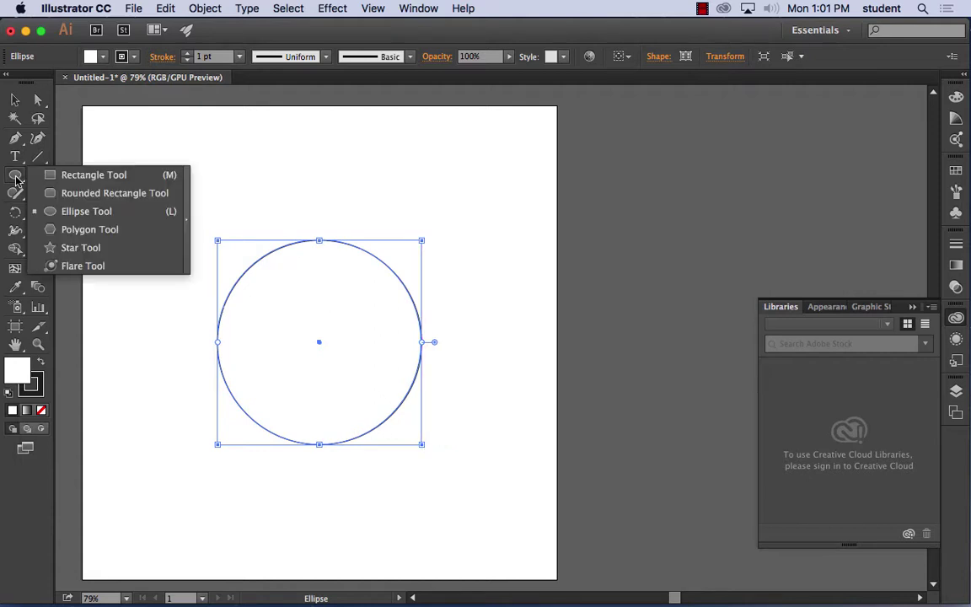
Undo an accidental offset copy of the circle.
left_click(84, 195)
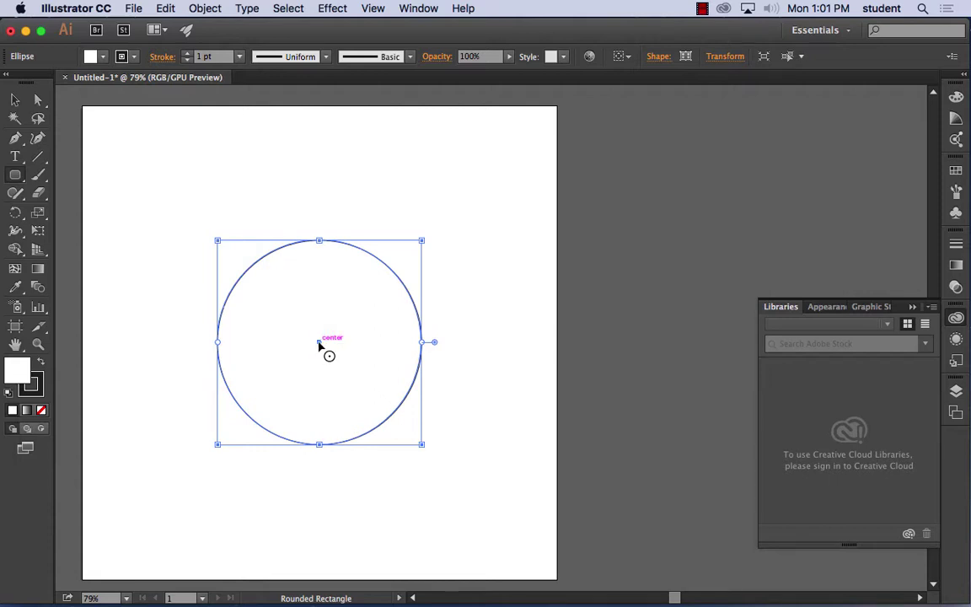
left_click_drag(319, 341, 337, 379)
left_click(165, 9)
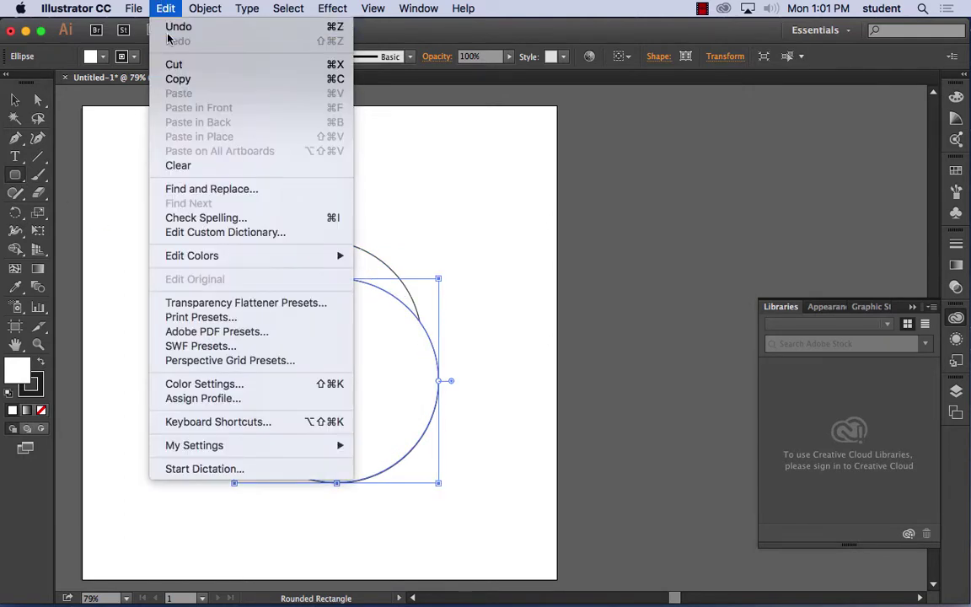
left_click(169, 26)
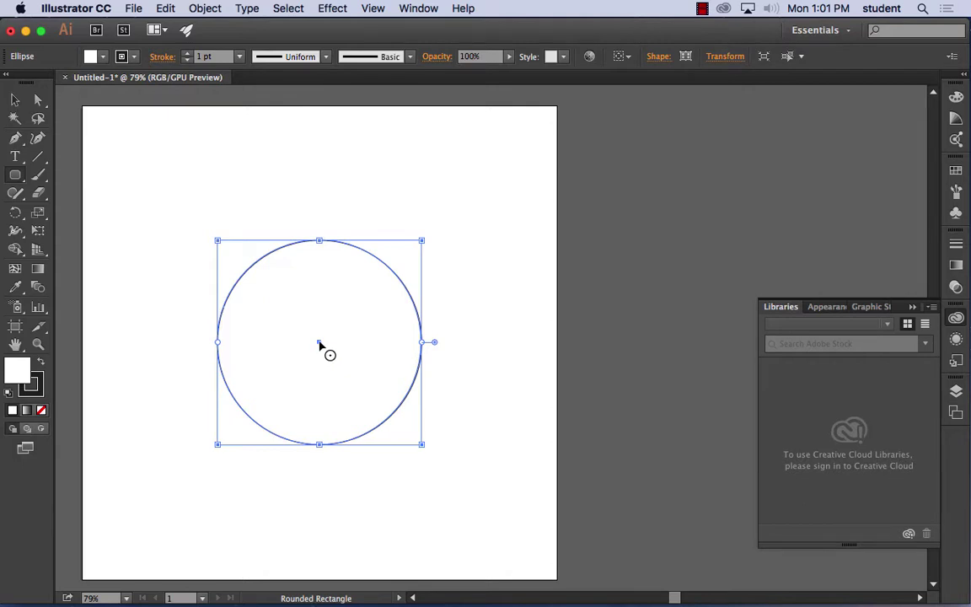
Draw a tall, narrow rounded rectangle through the circle's centre and nudge it to centre.
left_click(16, 182)
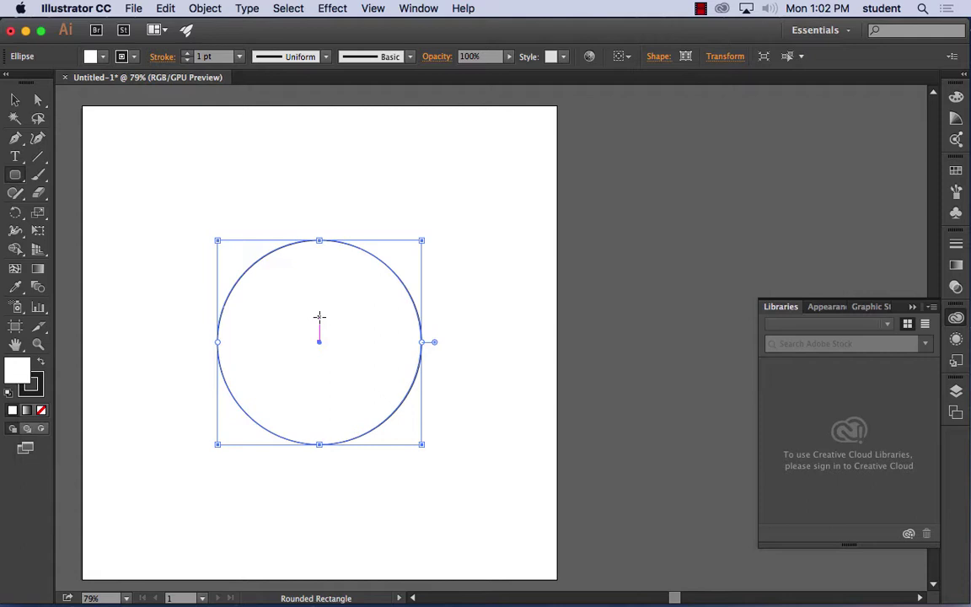
left_click_drag(318, 317, 337, 486)
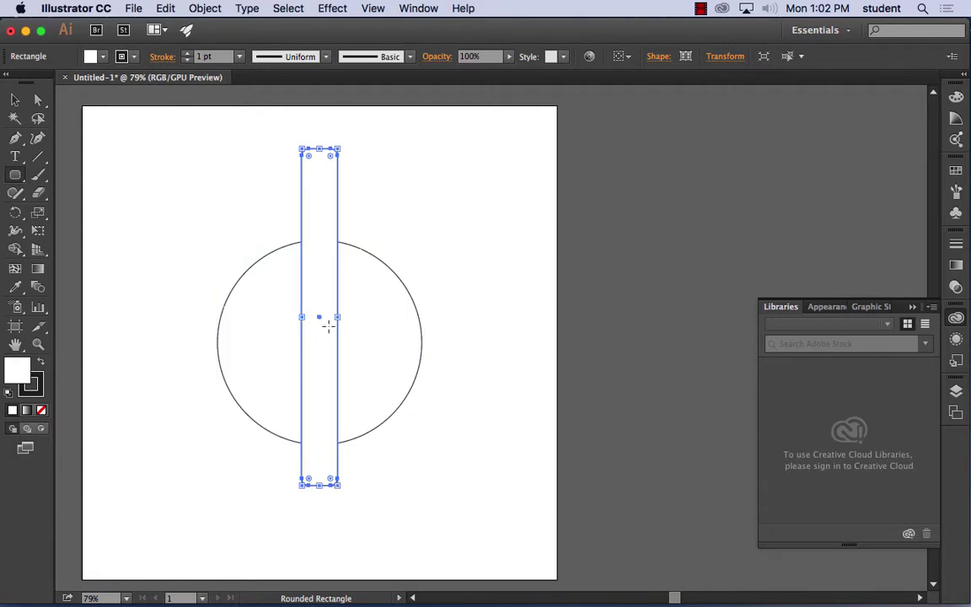
left_click(16, 102)
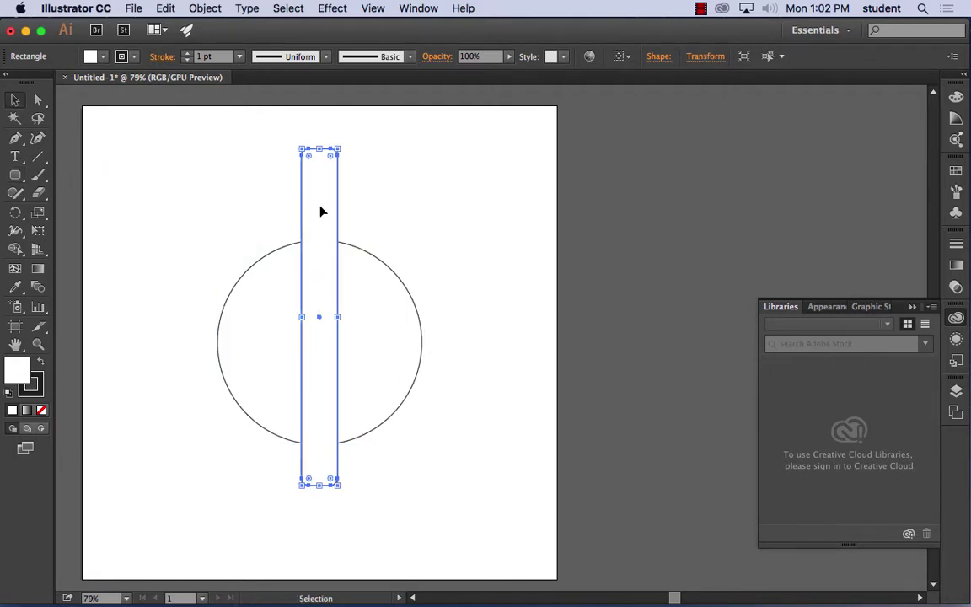
mouse_move(321, 210)
left_mouse_down()
mouse_move(320, 252)
mouse_move(318, 206)
left_mouse_up()
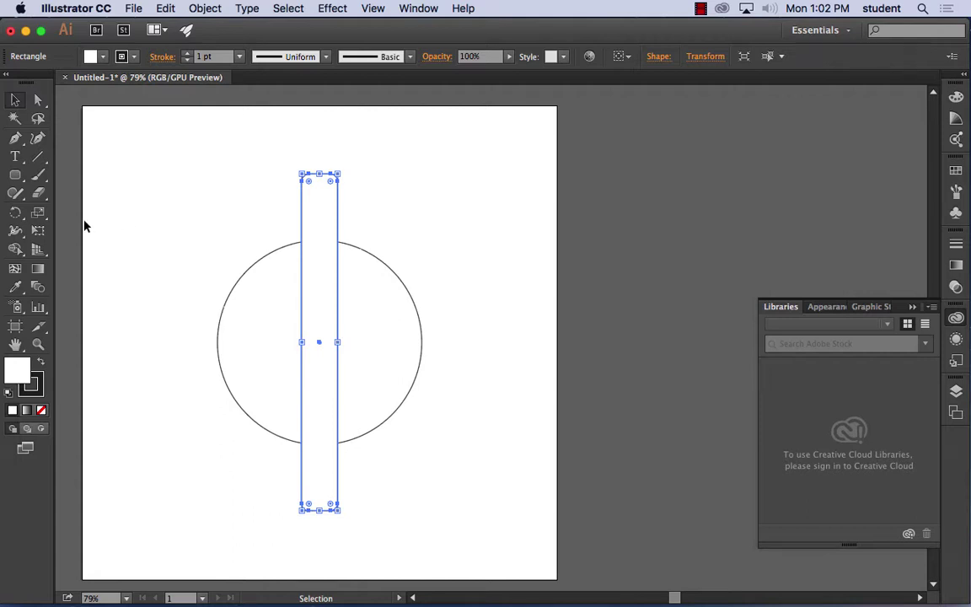
left_click(13, 213)
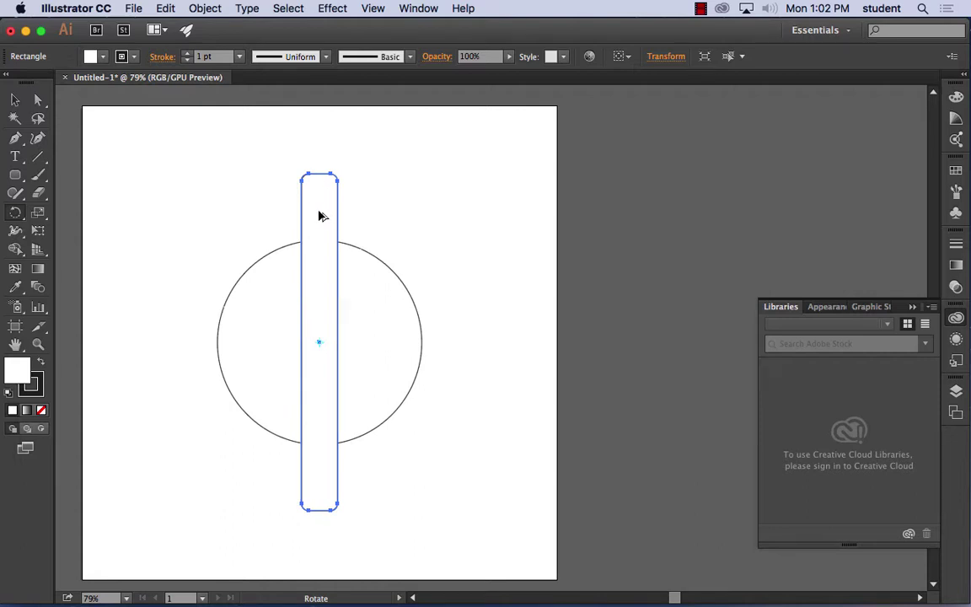
Rotate a copy of the bar about 45° and repeat the transform for more spokes.
left_click_drag(321, 215, 405, 253)
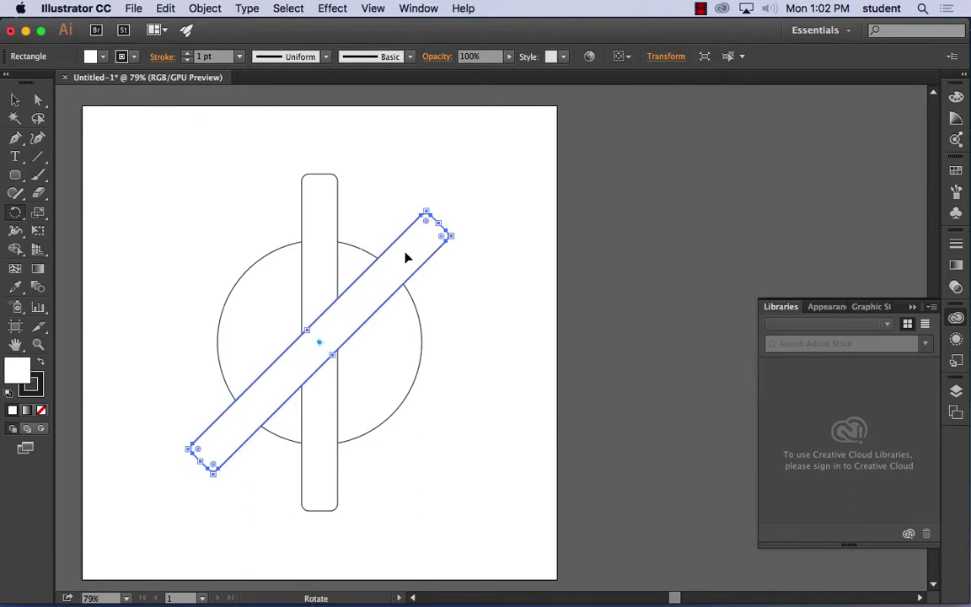
key("super+d")
key("super+d")
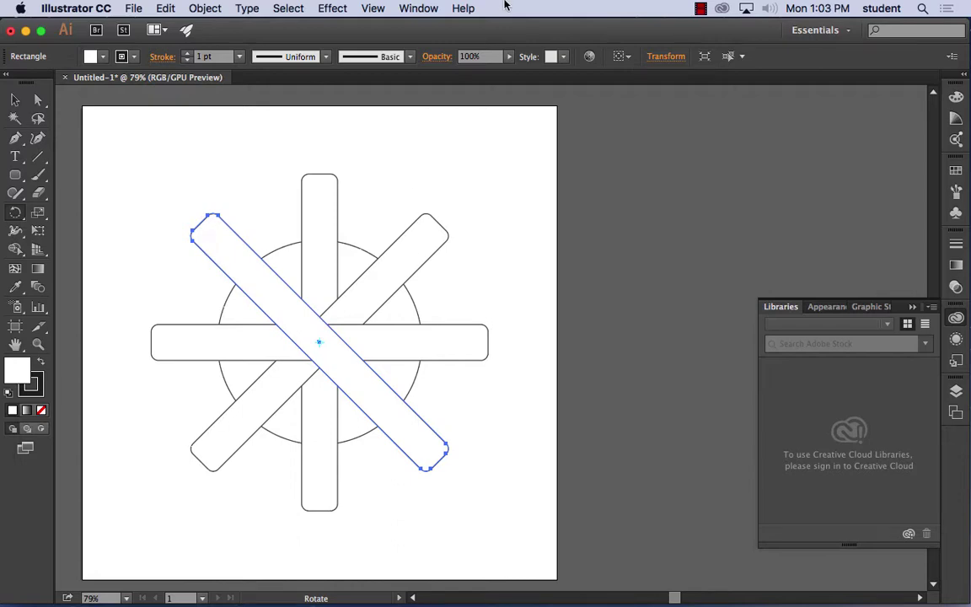
Select the circle and four bars and unite them into one gear outline with Pathfinder.
left_click(418, 9)
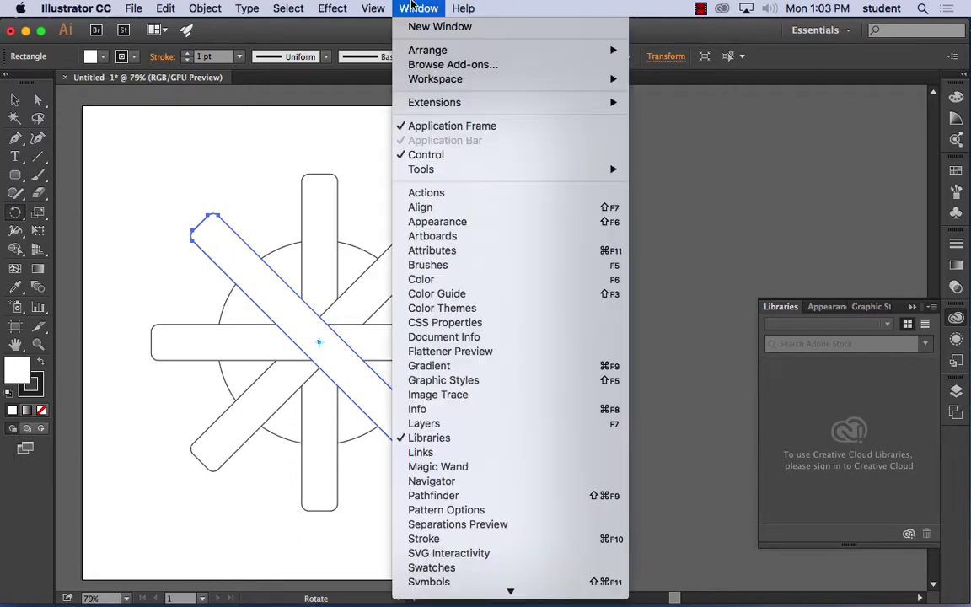
left_click(447, 496)
left_click_drag(593, 93, 550, 165)
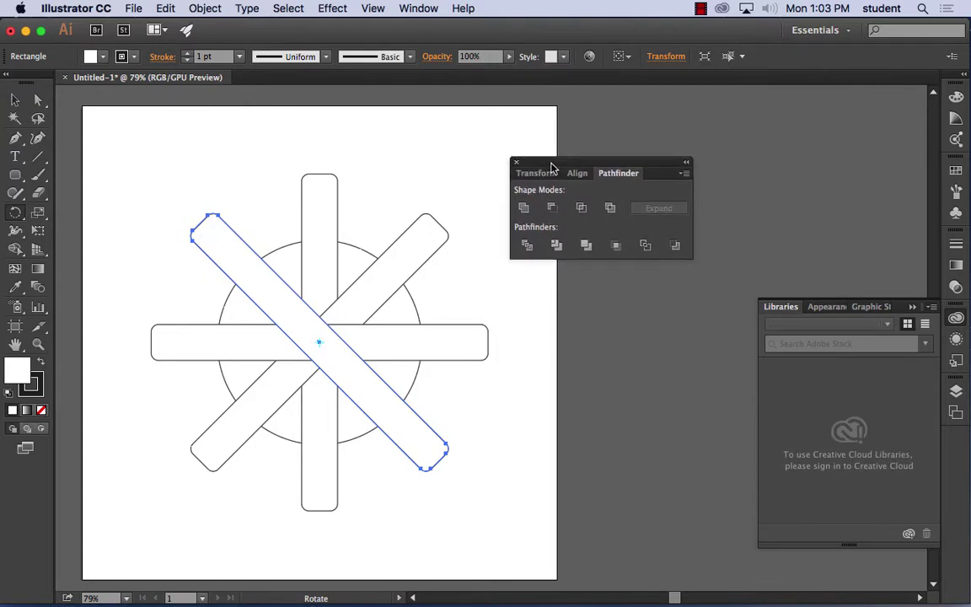
left_click(15, 99)
key("super+a")
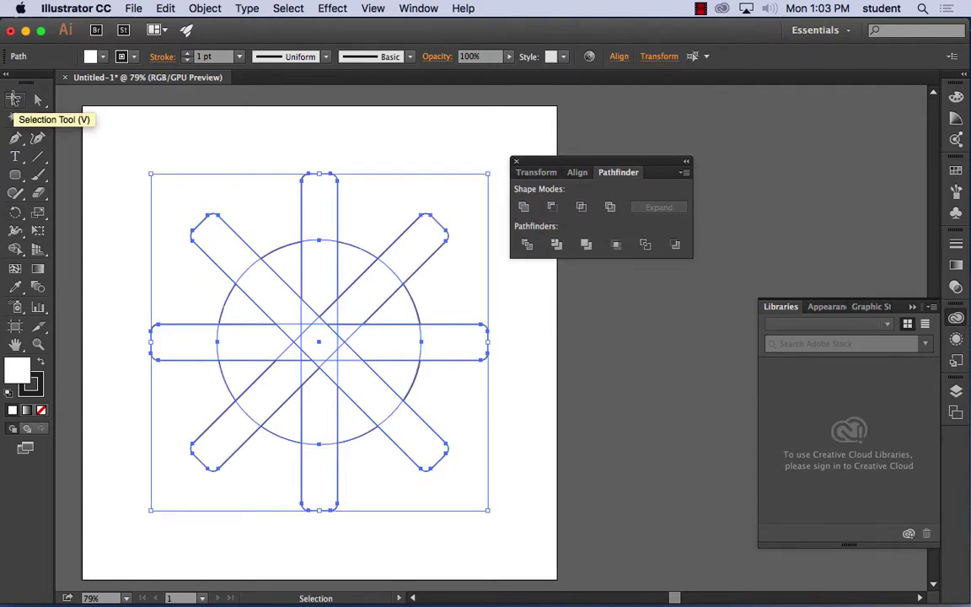
left_click(523, 208)
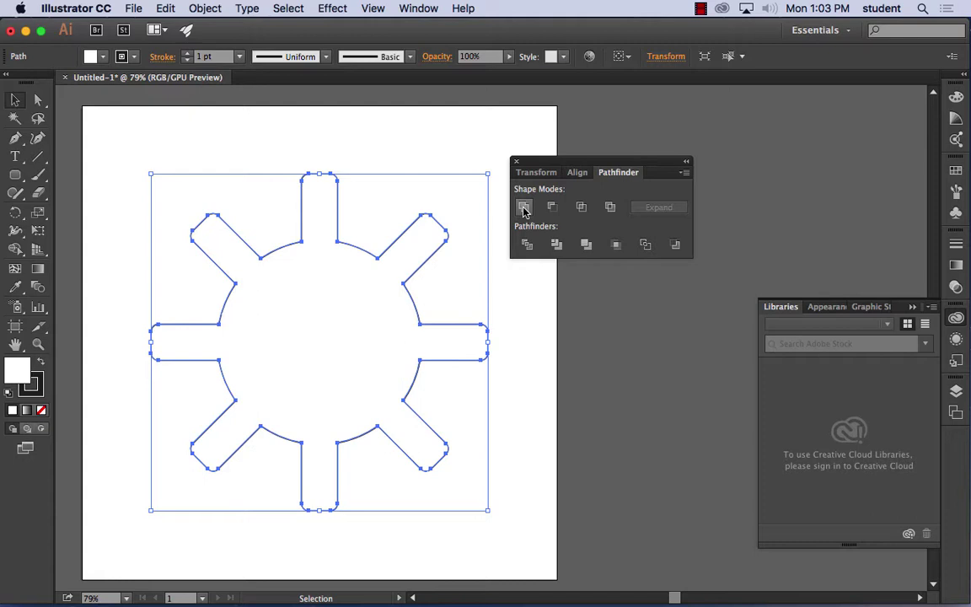
double_click(18, 368)
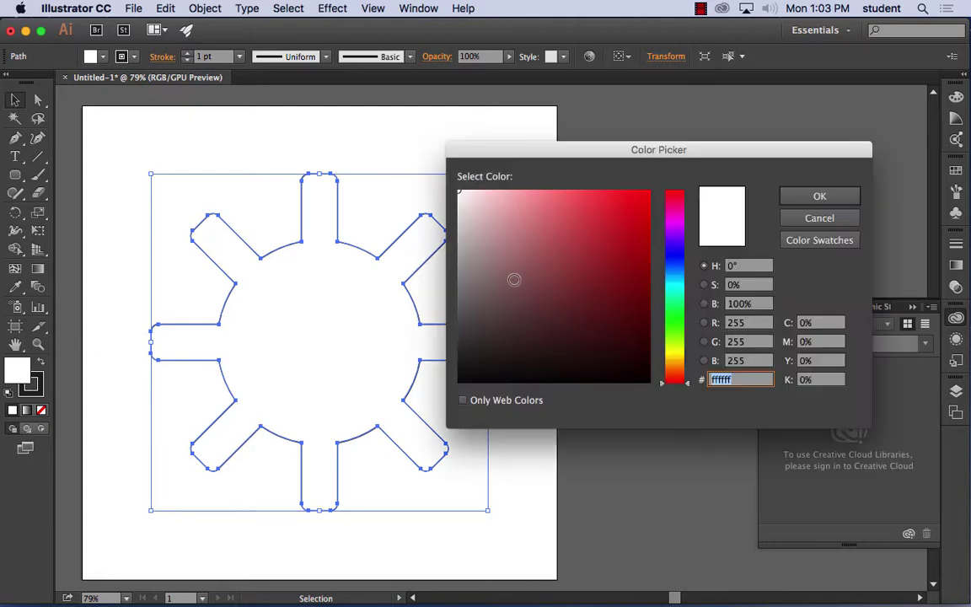
Give the gear outline a solid dark red fill.
mouse_move(514, 280)
left_mouse_down()
mouse_move(619, 221)
mouse_move(624, 289)
mouse_move(624, 223)
left_mouse_up()
left_click(819, 196)
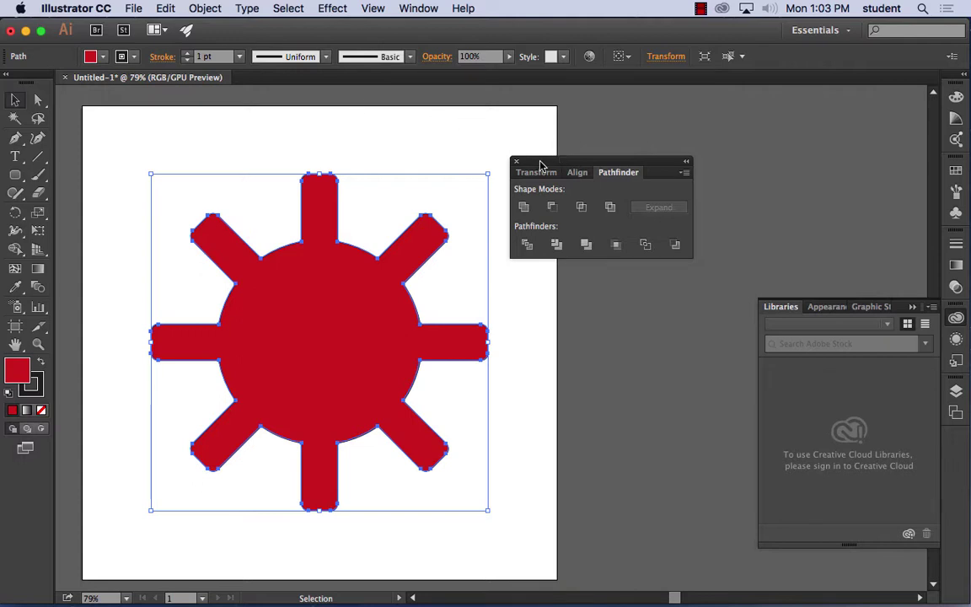
left_click_drag(542, 161, 662, 157)
left_click(333, 8)
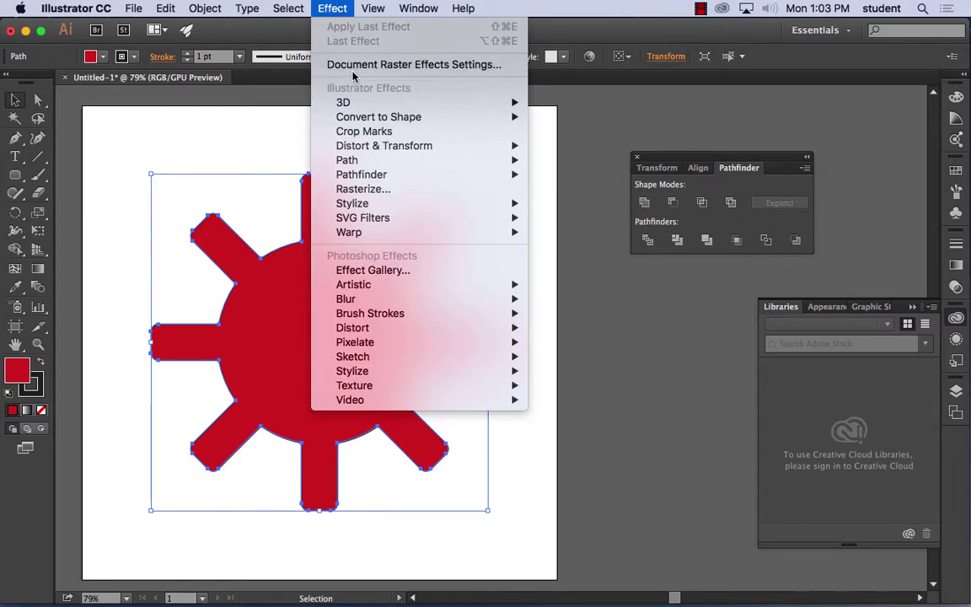
mouse_move(341, 106)
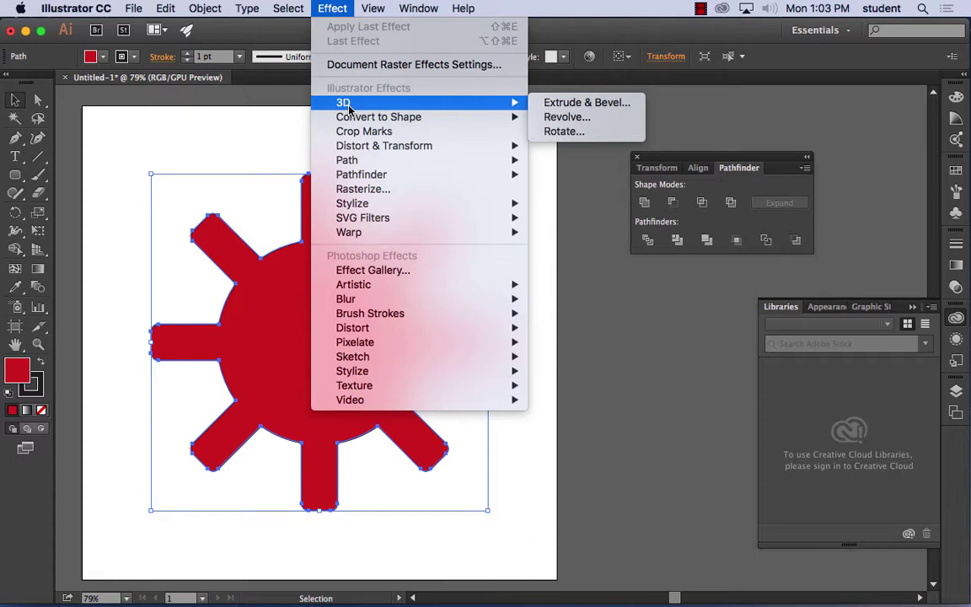
left_click(564, 131)
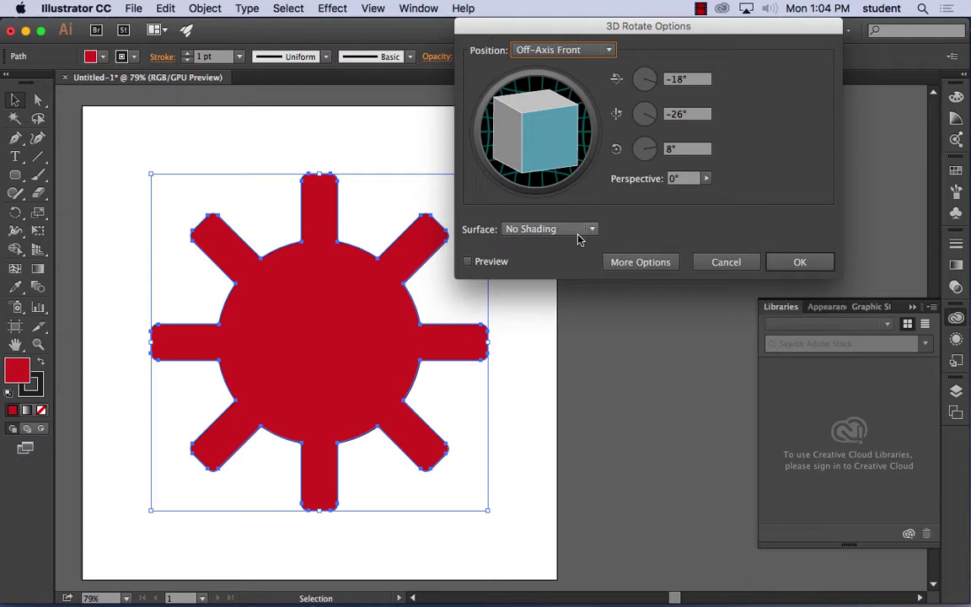
left_click(470, 263)
left_click_drag(497, 157, 472, 123)
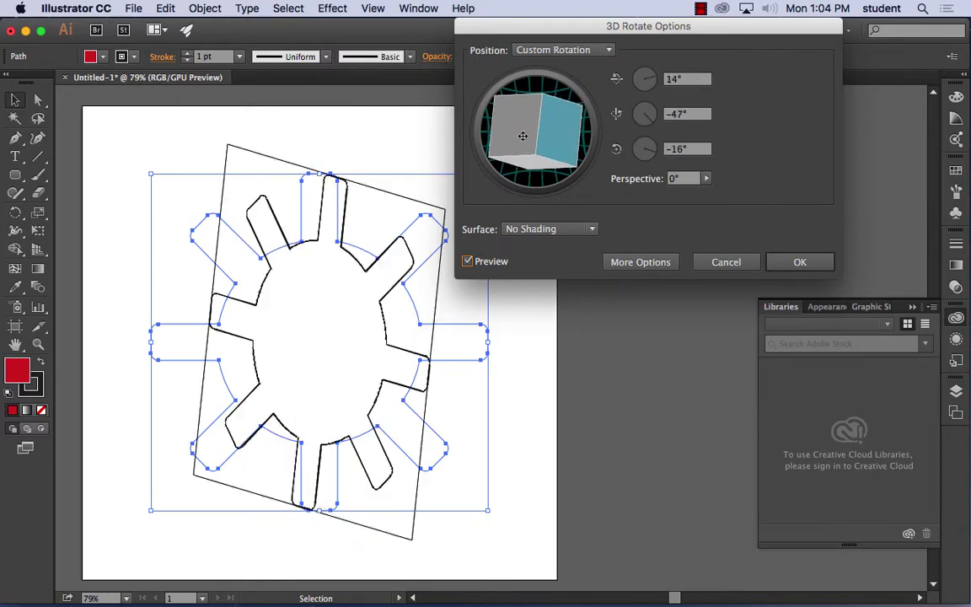
left_click(724, 263)
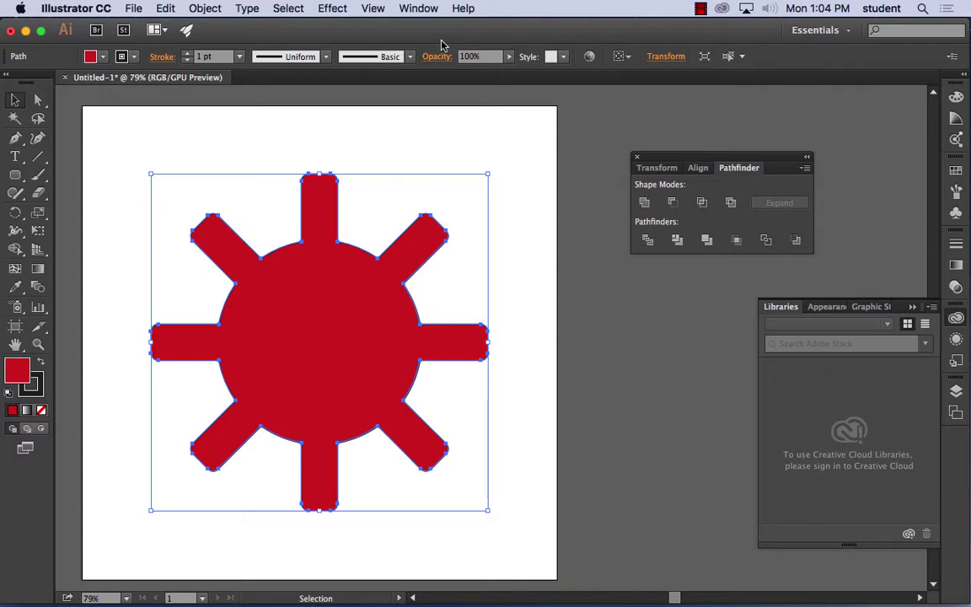
Preview a 3D Extrude & Bevel on the gear, rotated to −30°, 37°, −15°.
left_click(333, 10)
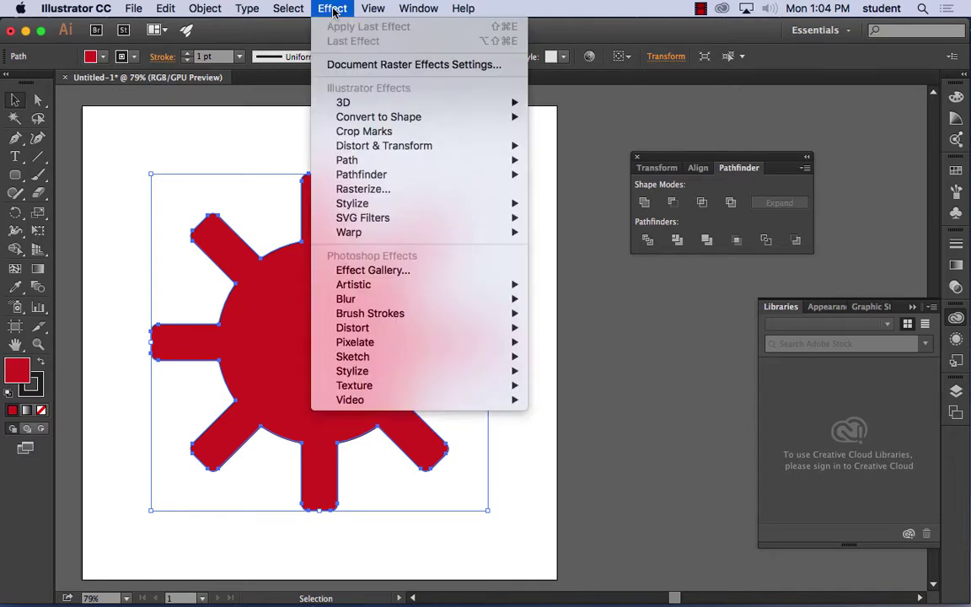
mouse_move(439, 102)
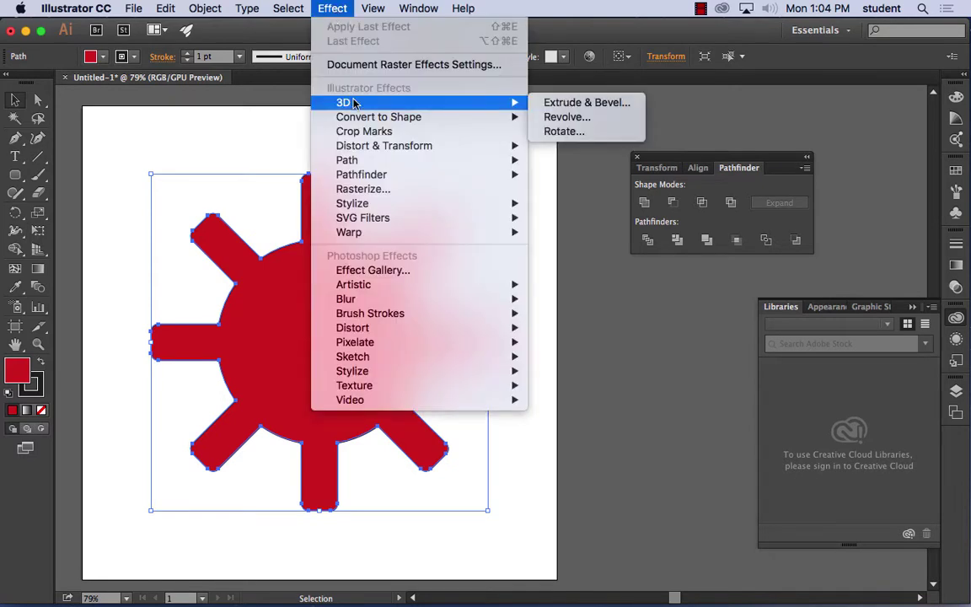
left_click(546, 105)
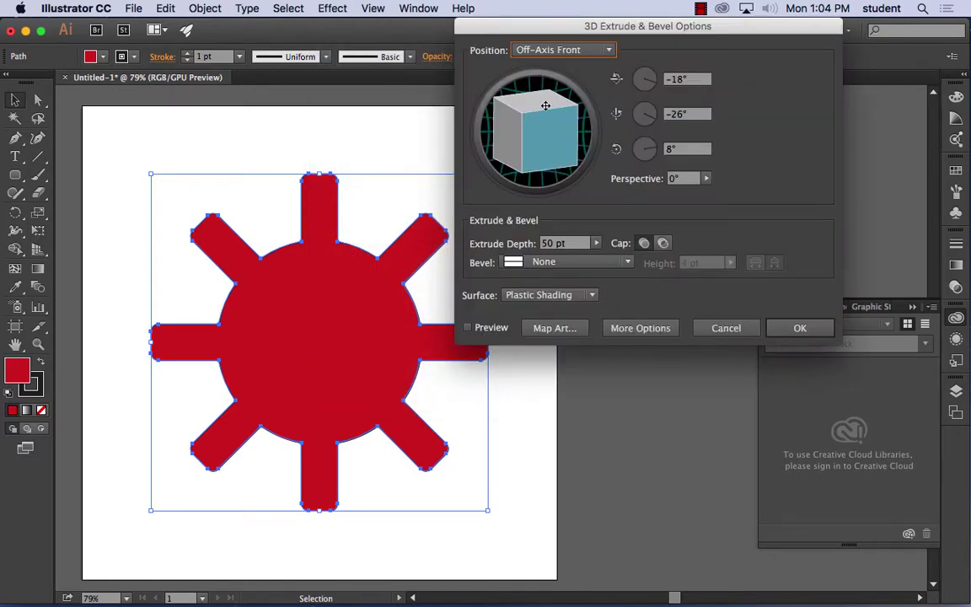
left_click_drag(543, 27, 574, 106)
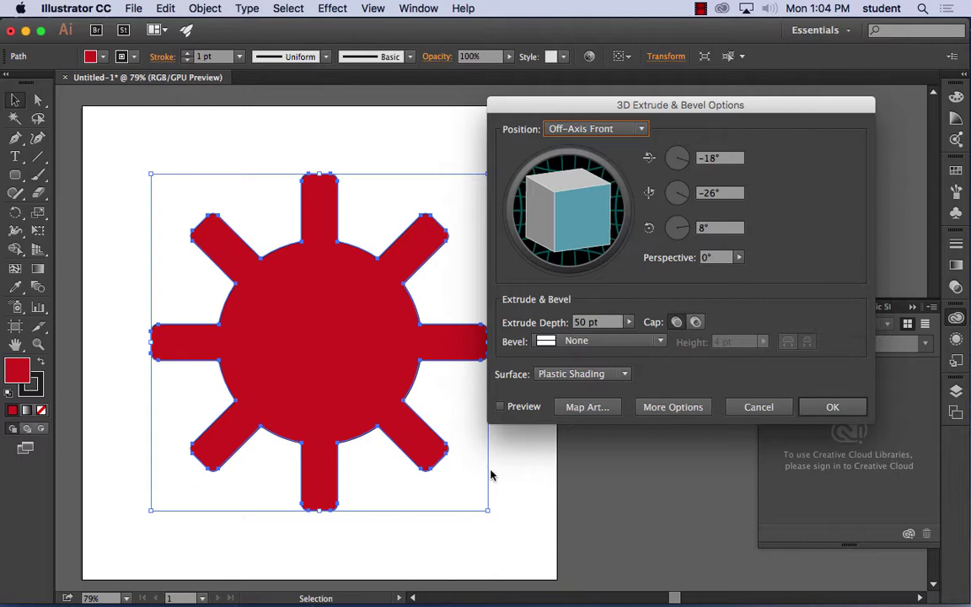
left_click(499, 407)
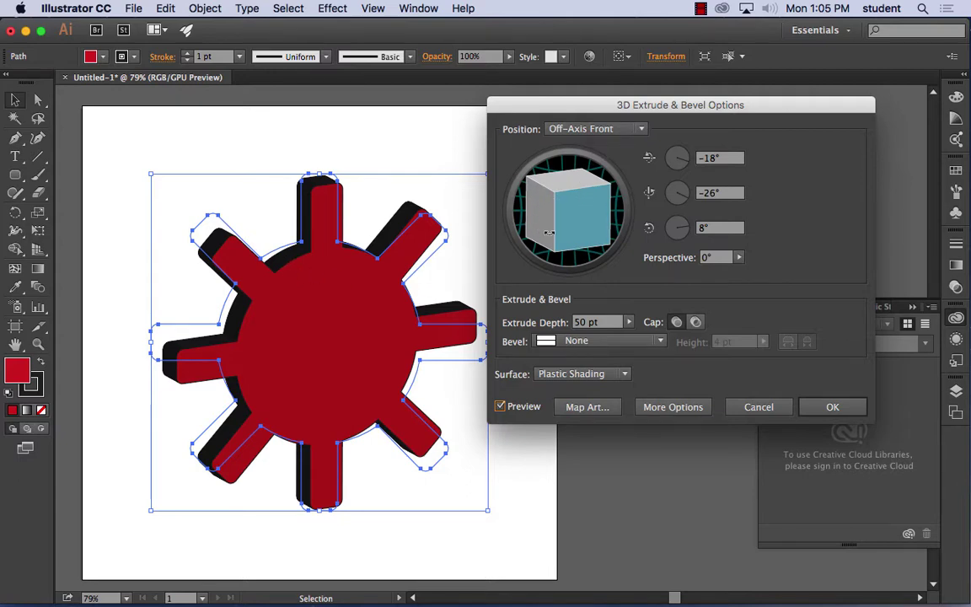
mouse_move(583, 221)
left_mouse_down()
mouse_move(544, 220)
mouse_move(594, 222)
left_mouse_up()
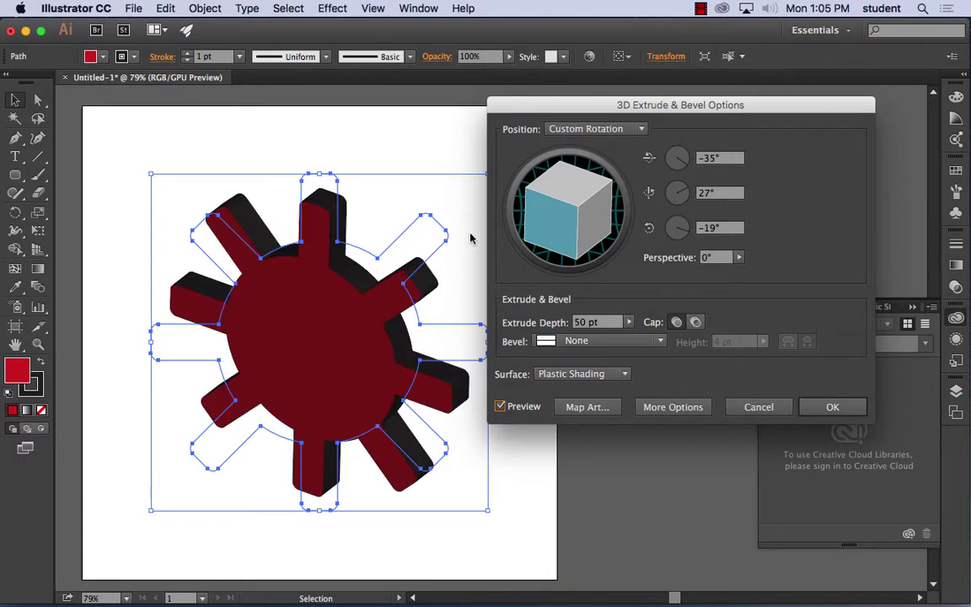
left_click_drag(539, 205, 592, 222)
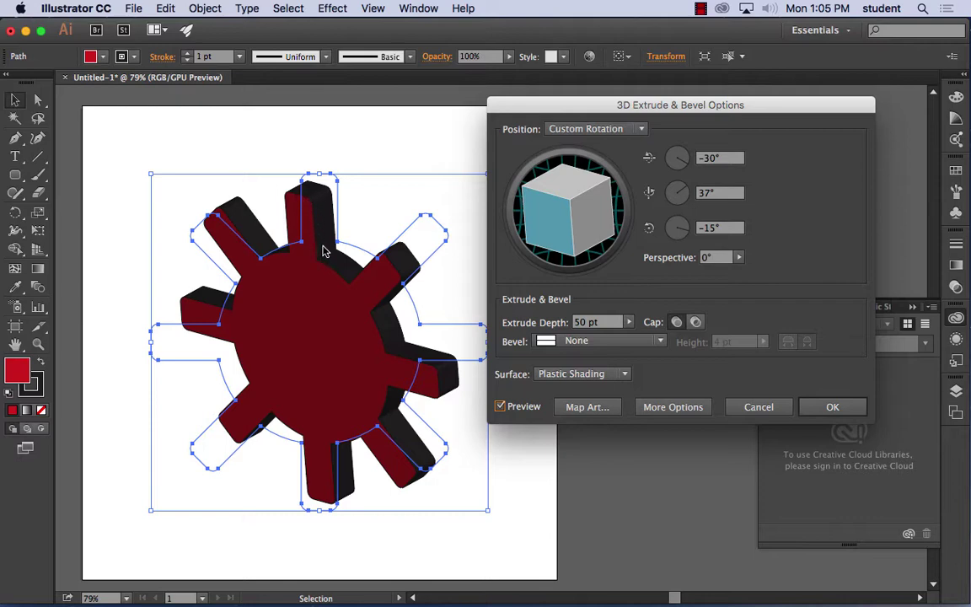
Try the Classic bevel, then set the bevel back to None.
left_click(651, 343)
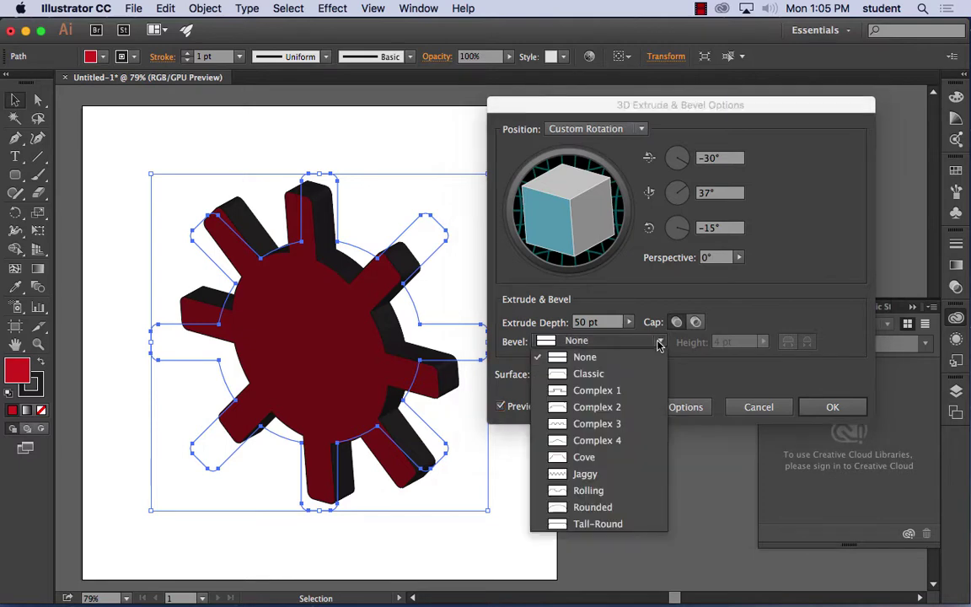
left_click(609, 381)
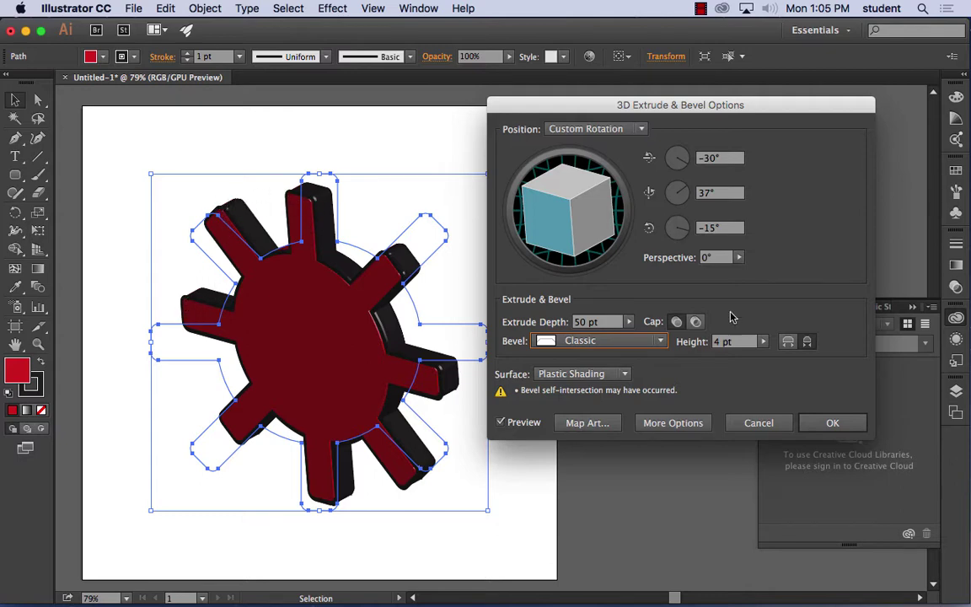
left_click(660, 341)
left_click(602, 361)
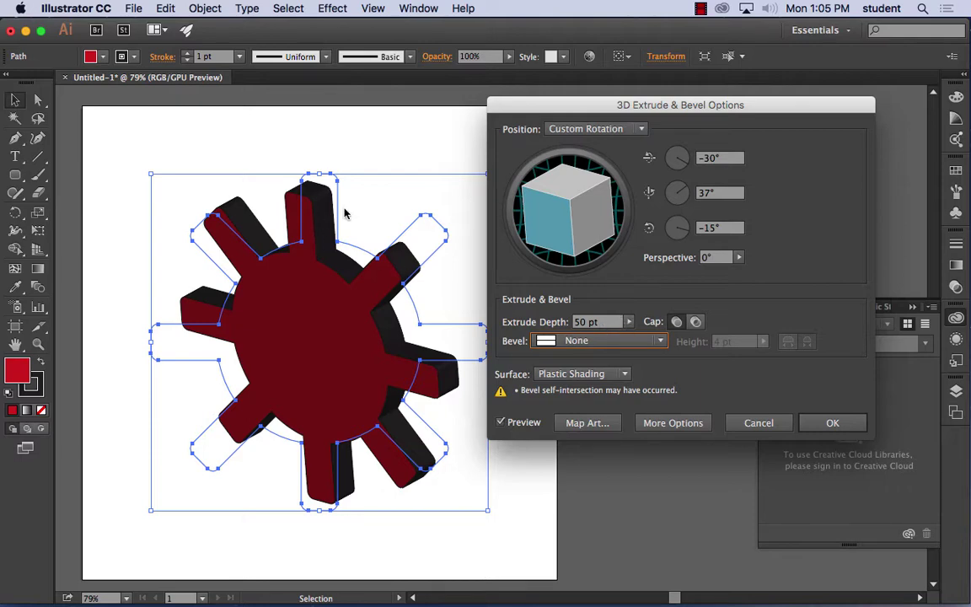
Set Extrude Depth to 49 pt and rotate the gear to −35°, 45°, −19°.
left_click(570, 341)
left_click_drag(569, 340, 570, 340)
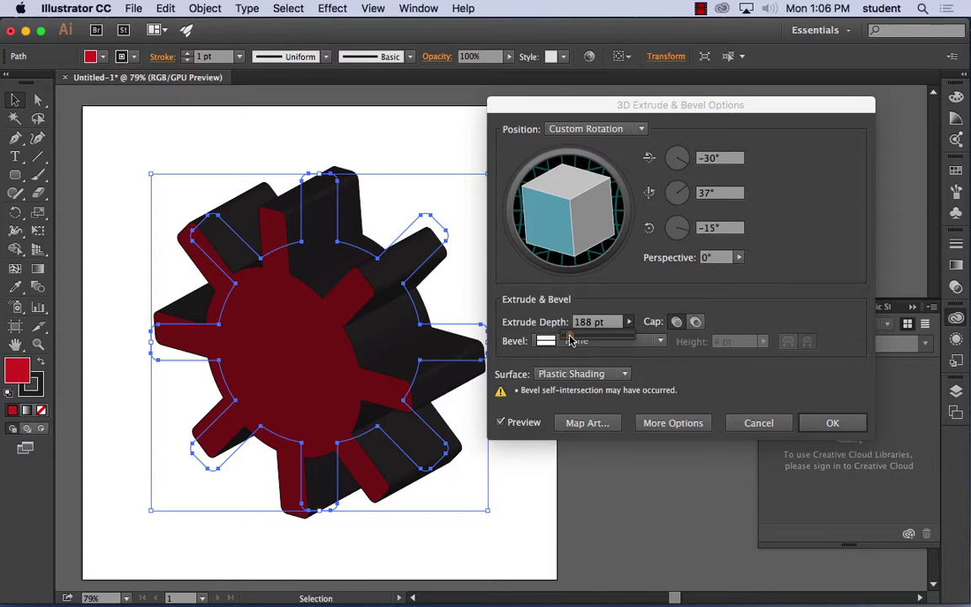
left_click_drag(570, 341, 567, 339)
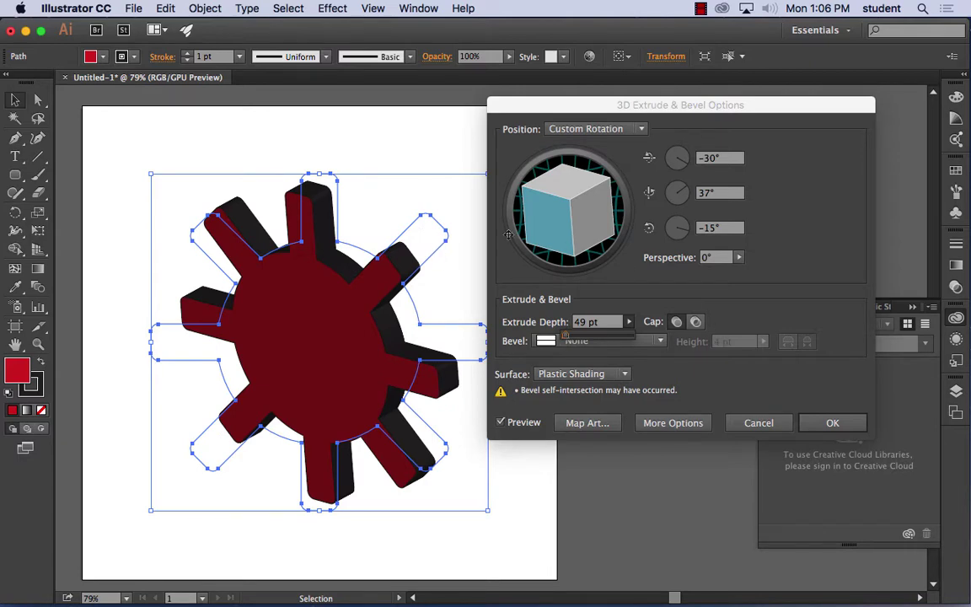
left_click_drag(597, 218, 588, 219)
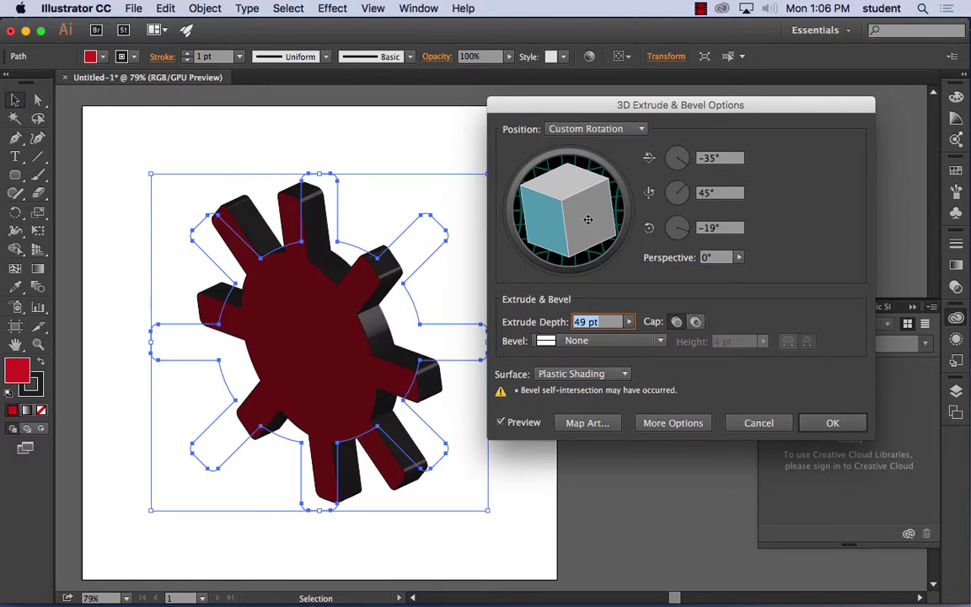
Show the lighting options and shift the light position slightly on the sphere.
left_click(688, 424)
left_click_drag(624, 104, 628, 46)
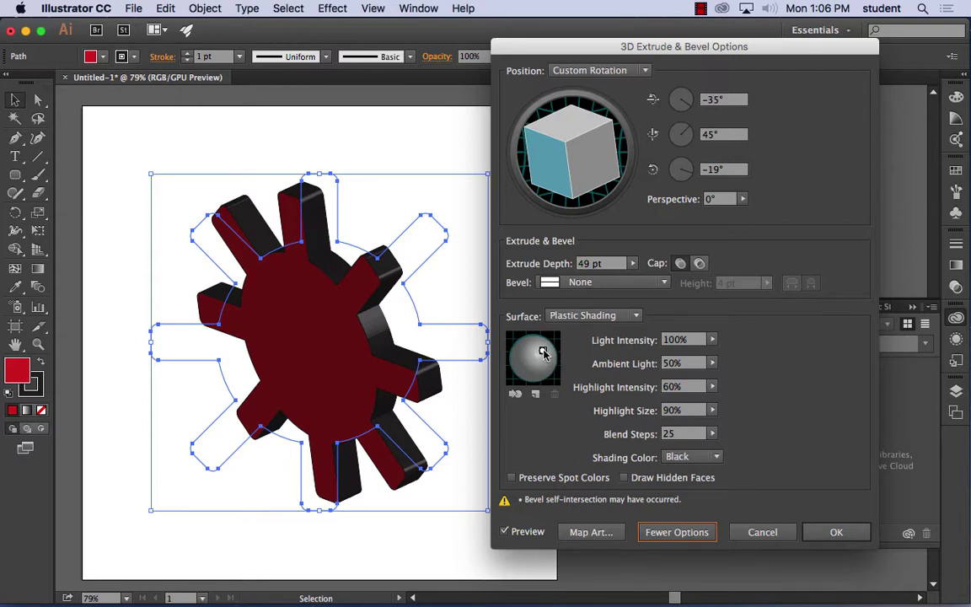
mouse_move(547, 359)
left_mouse_down()
mouse_move(543, 366)
mouse_move(541, 343)
left_mouse_up()
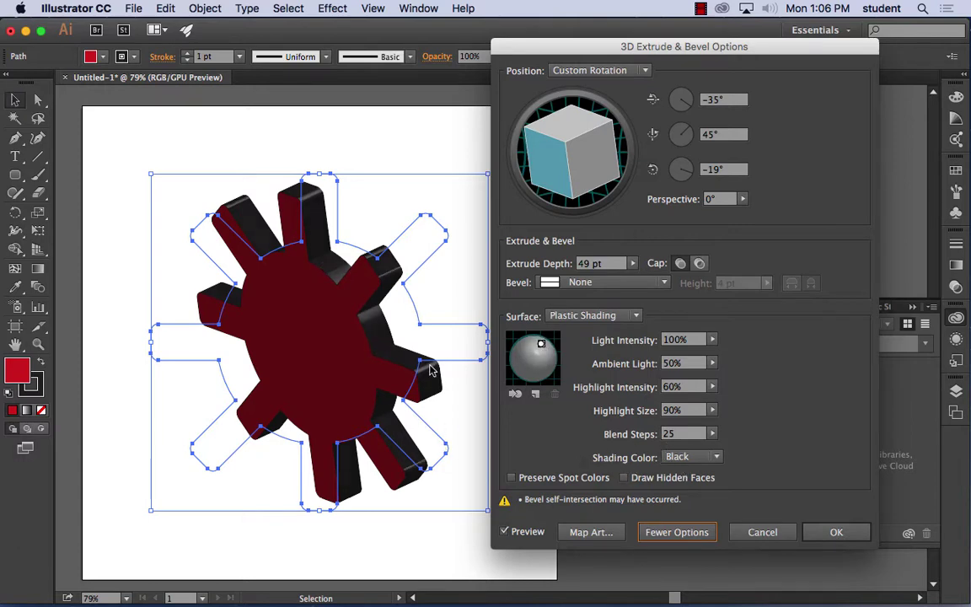
Set Shading Color to Custom using a yellow-green colour.
left_click(717, 457)
left_click(698, 506)
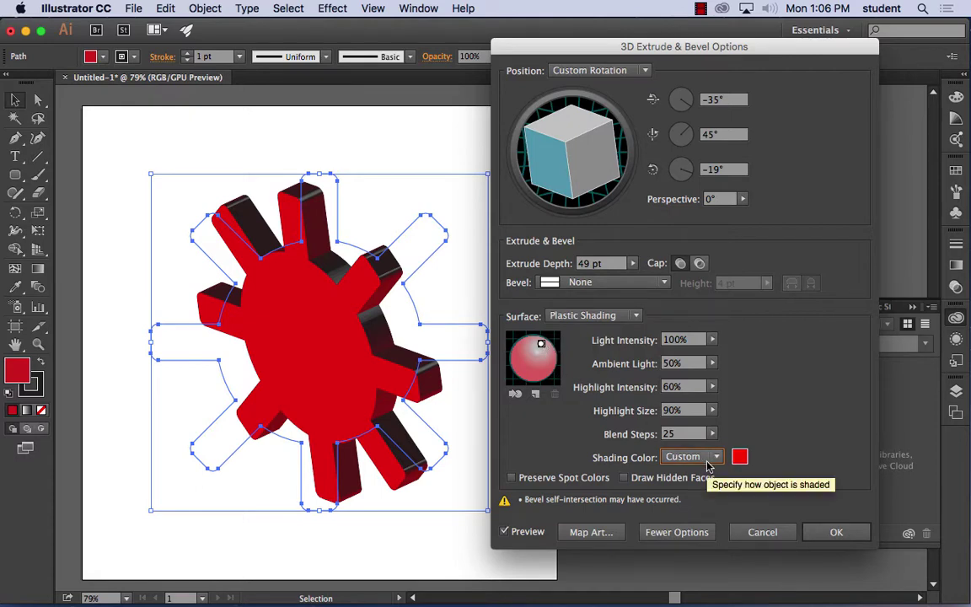
left_click(739, 456)
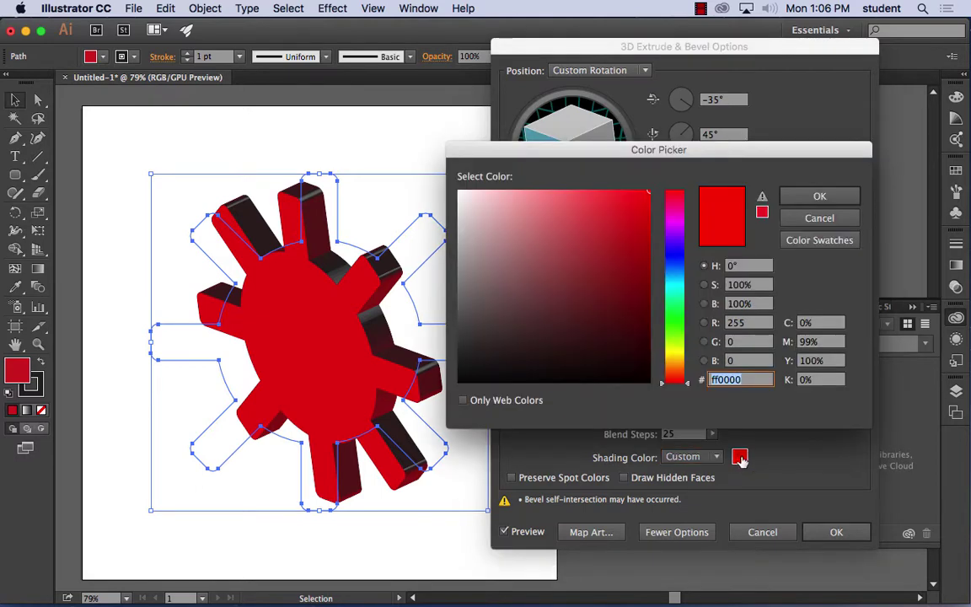
left_click(671, 348)
left_click(629, 200)
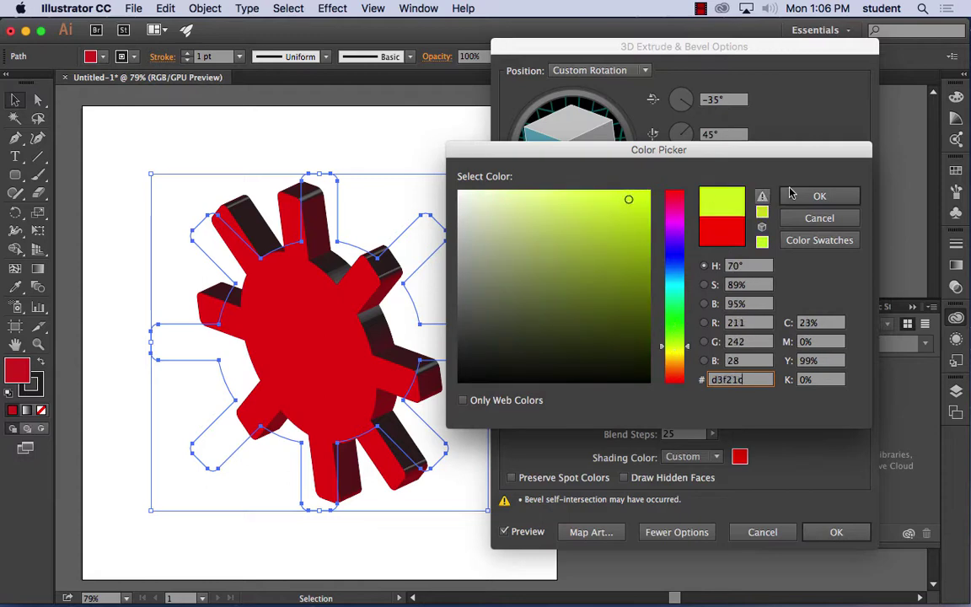
left_click(793, 195)
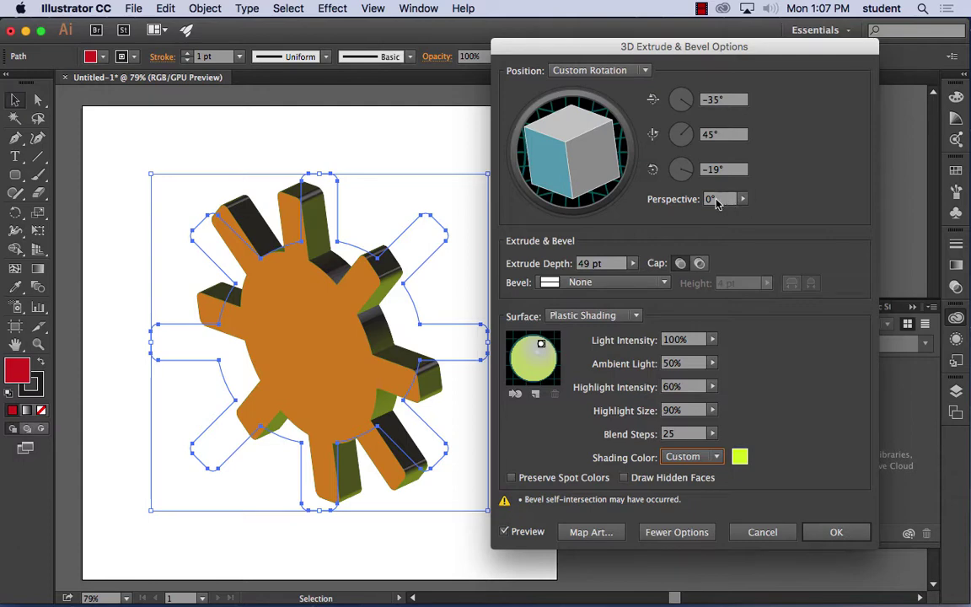
Give the gear's 3D extrusion 121° perspective, rotate it to -18°, 27°, -1°, and apply.
left_click(743, 199)
left_click_drag(679, 213, 724, 213)
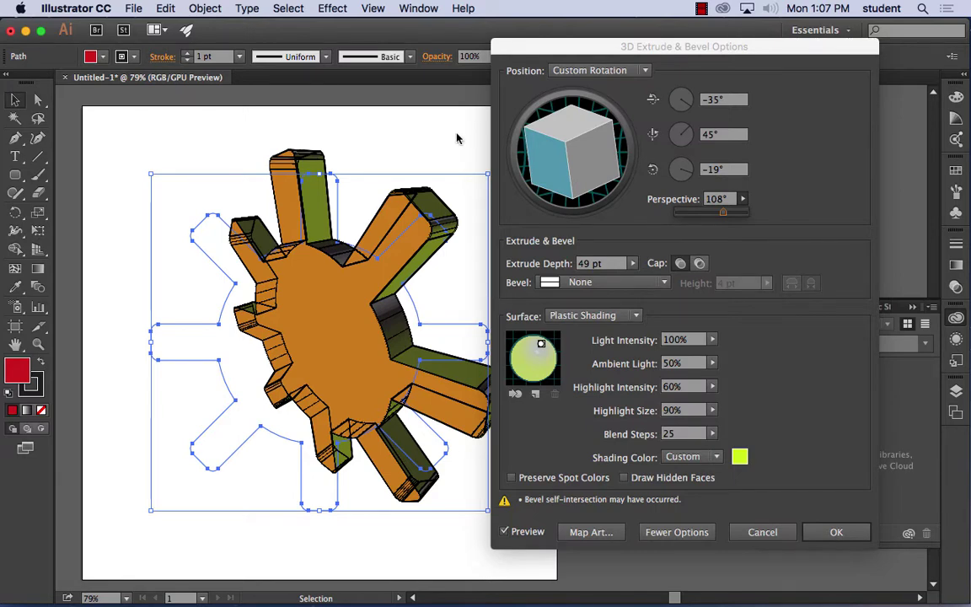
left_click_drag(642, 41, 686, 41)
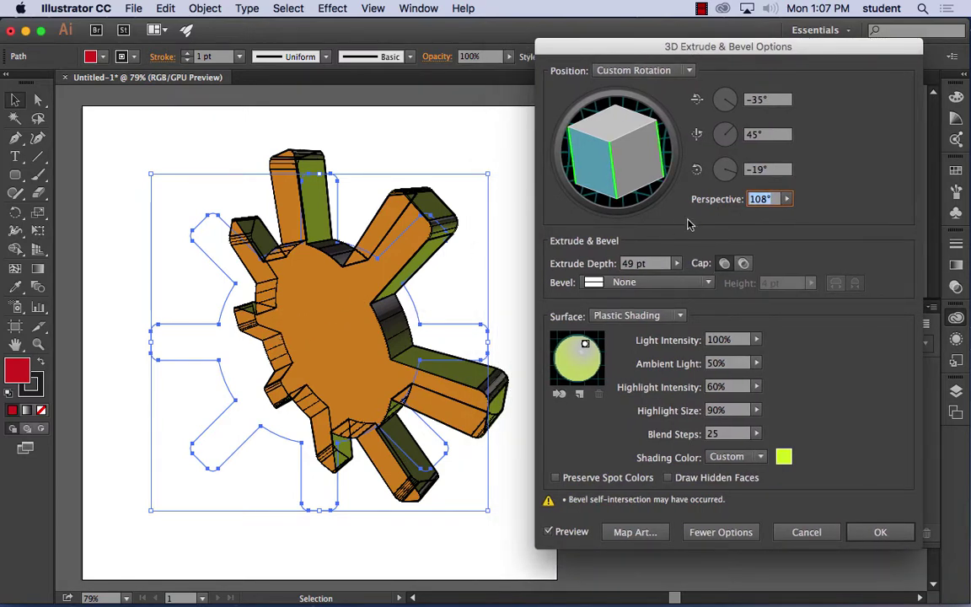
left_click(786, 199)
mouse_move(767, 215)
left_mouse_down()
mouse_move(781, 216)
mouse_move(774, 219)
left_mouse_up()
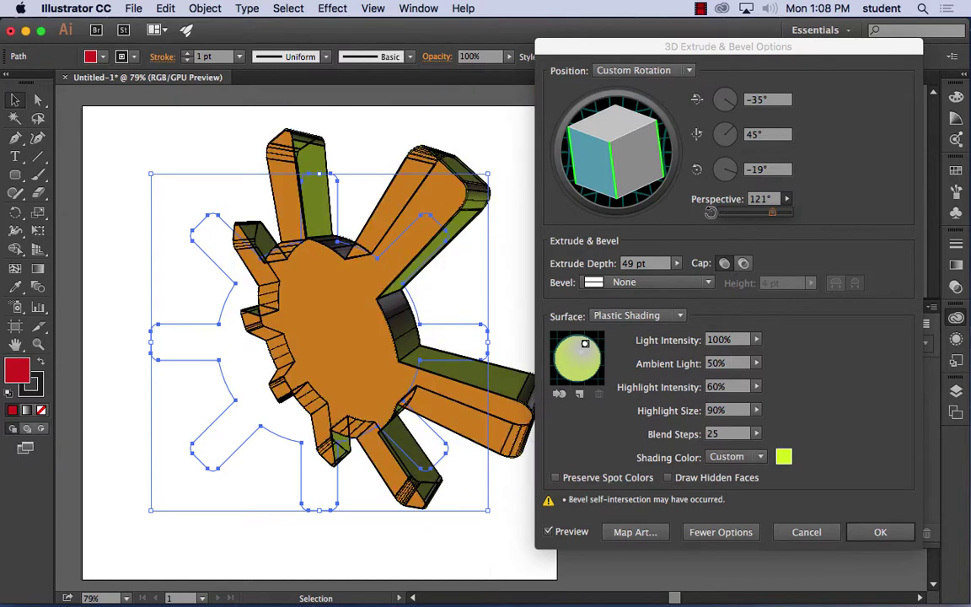
mouse_move(607, 143)
left_mouse_down()
mouse_move(653, 168)
mouse_move(639, 156)
left_mouse_up()
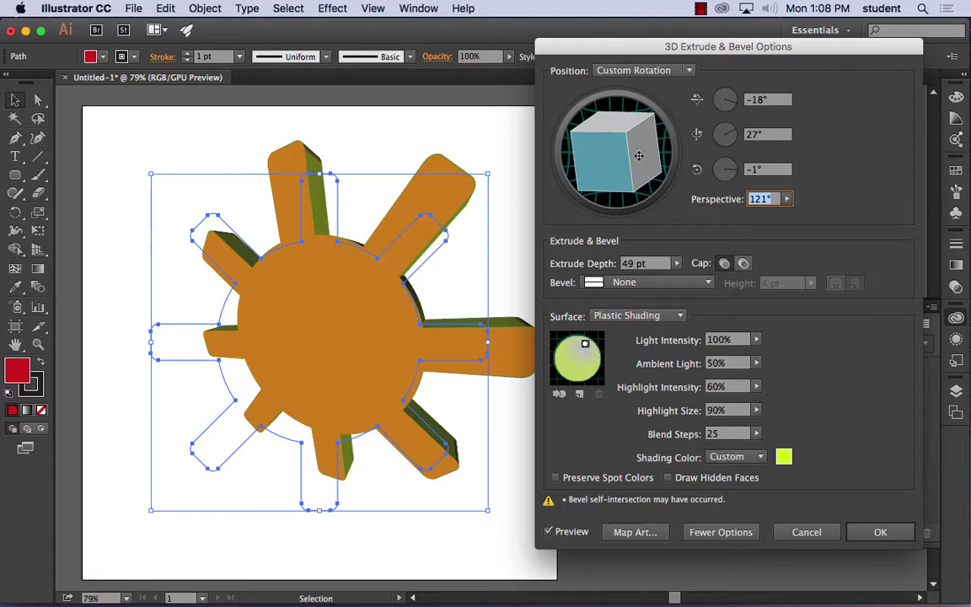
left_click(880, 532)
Nudge the extruded sun left and float the Appearance panel beside the artwork.
left_click(543, 224)
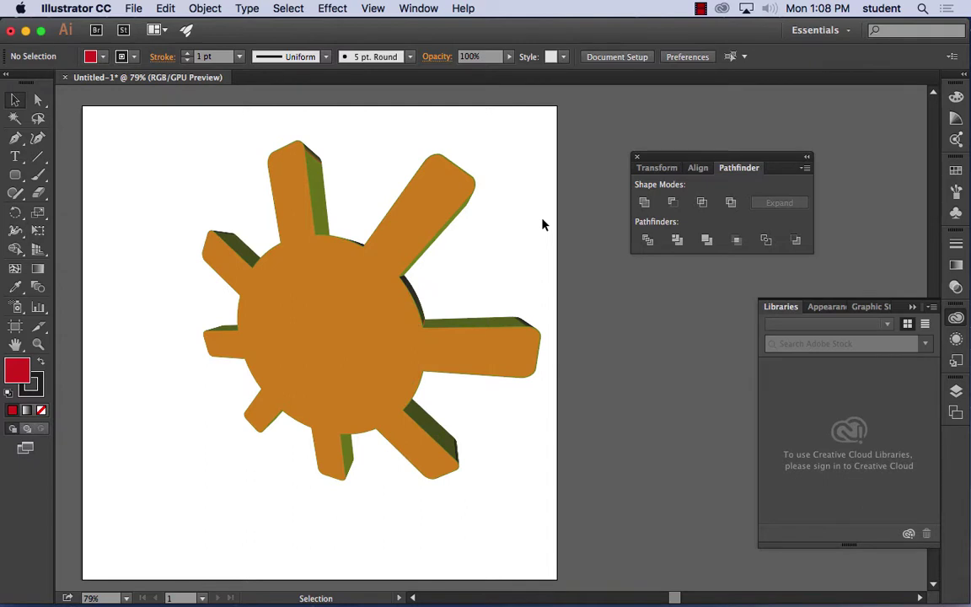
left_click_drag(378, 347, 353, 353)
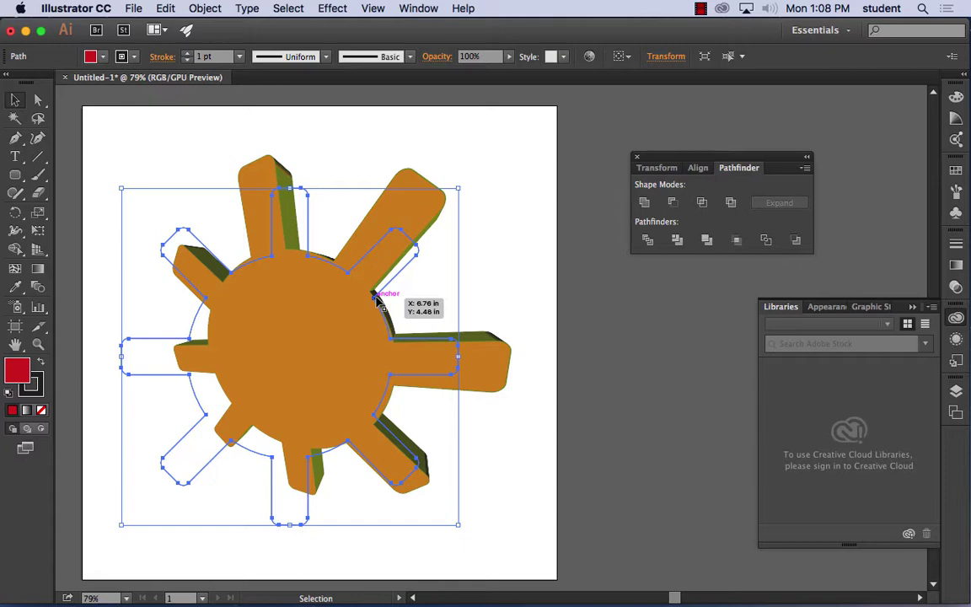
left_click(419, 8)
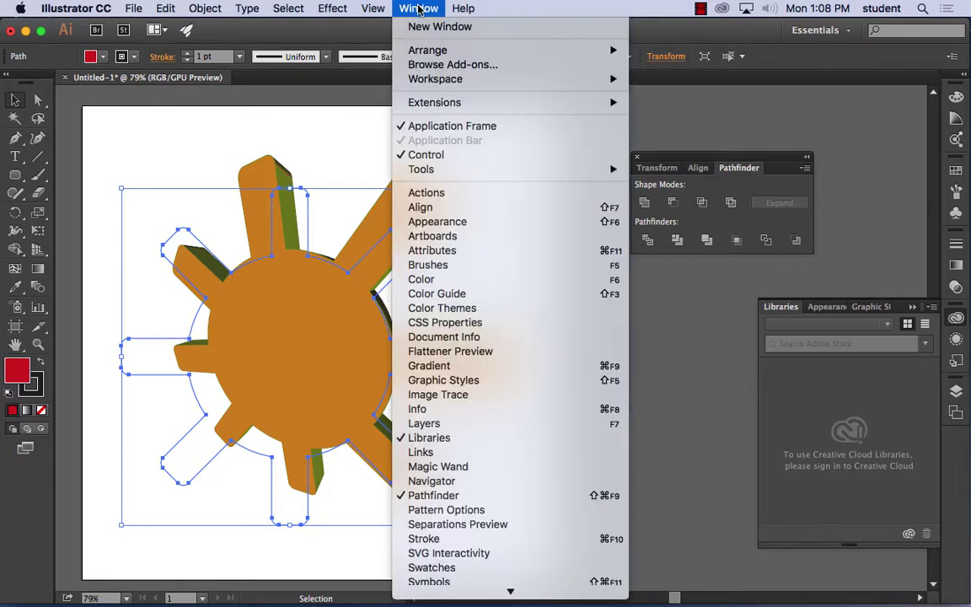
left_click(438, 221)
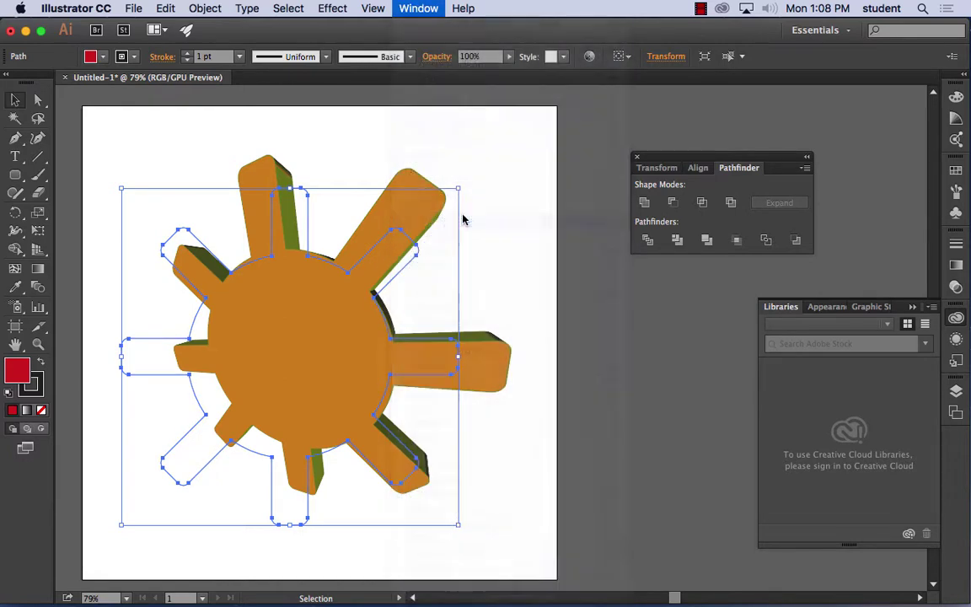
left_click_drag(823, 306, 531, 112)
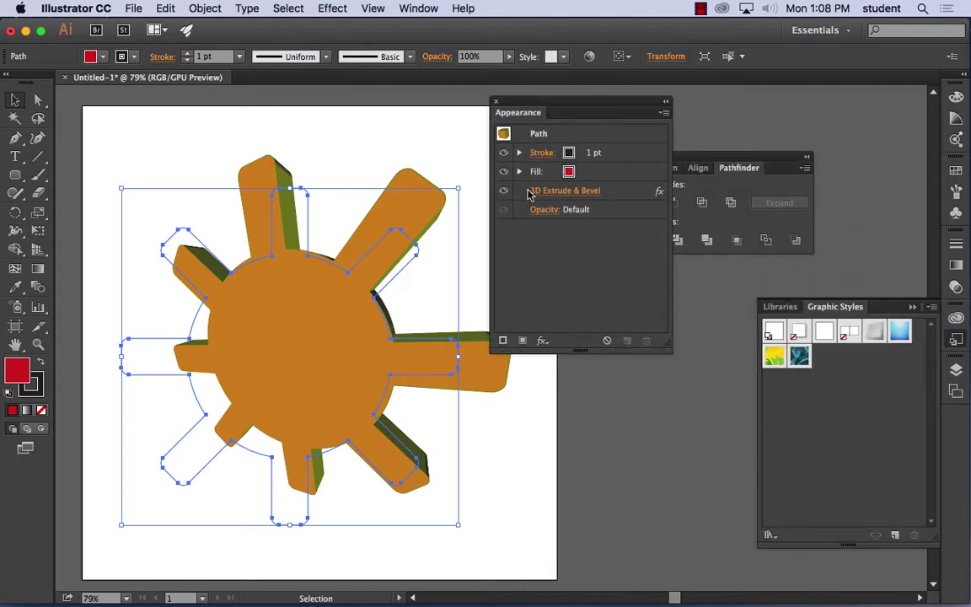
Reopen the sun's 3D Extrude & Bevel and re-tilt it to 18°, 24°, 1° with Preview on.
left_click(574, 193)
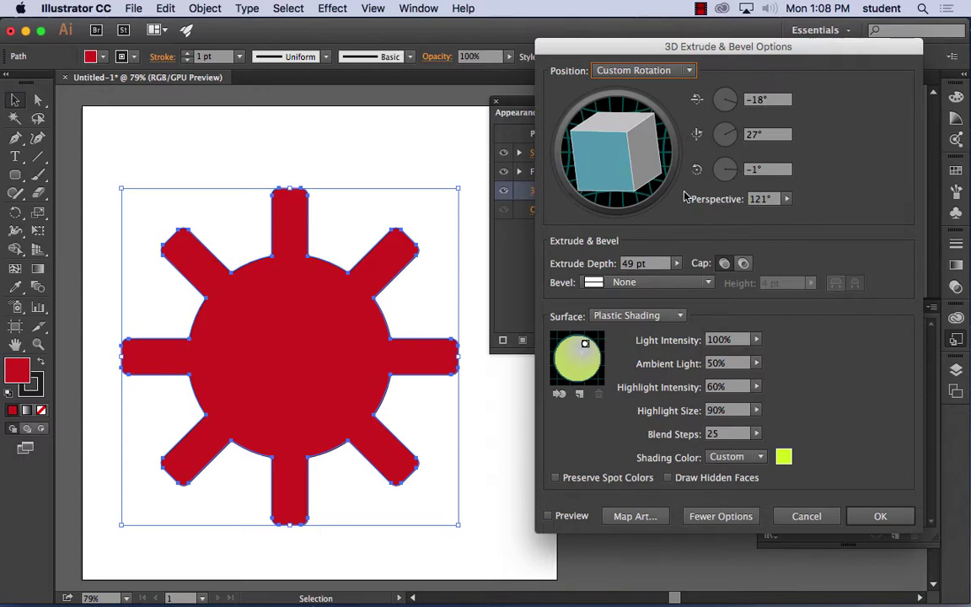
mouse_move(580, 150)
left_mouse_down()
mouse_move(581, 141)
mouse_move(640, 169)
mouse_move(599, 167)
mouse_move(624, 141)
mouse_move(574, 126)
mouse_move(623, 142)
left_mouse_up()
left_click(549, 516)
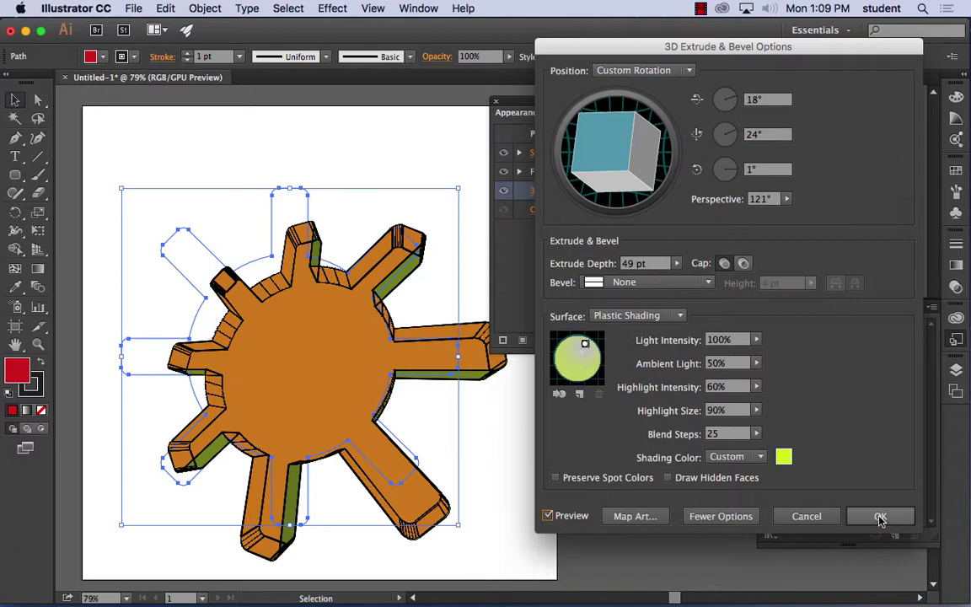
left_click(879, 516)
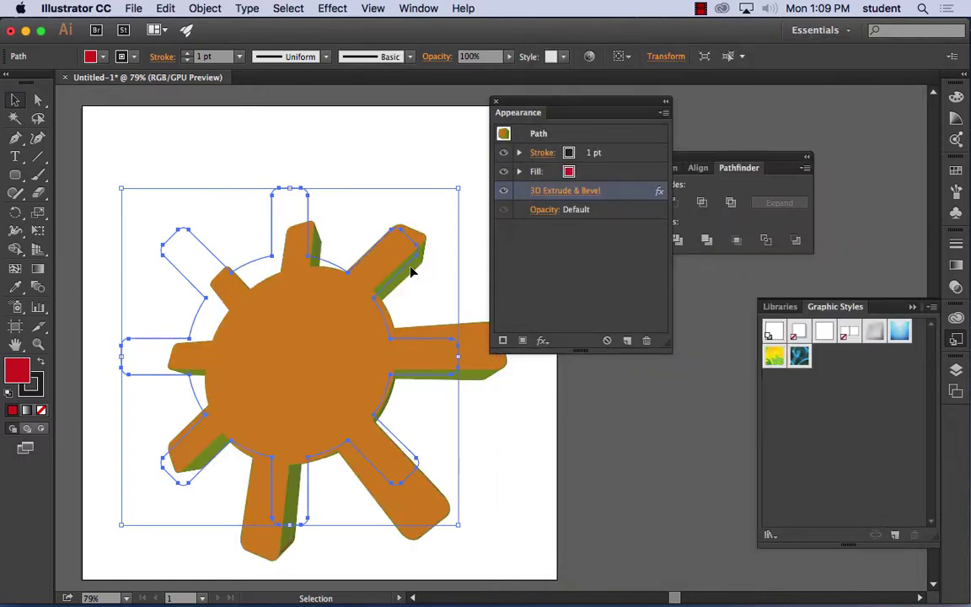
Shift the sun up and to the left, and move the Appearance panel slightly aside.
left_click(395, 186)
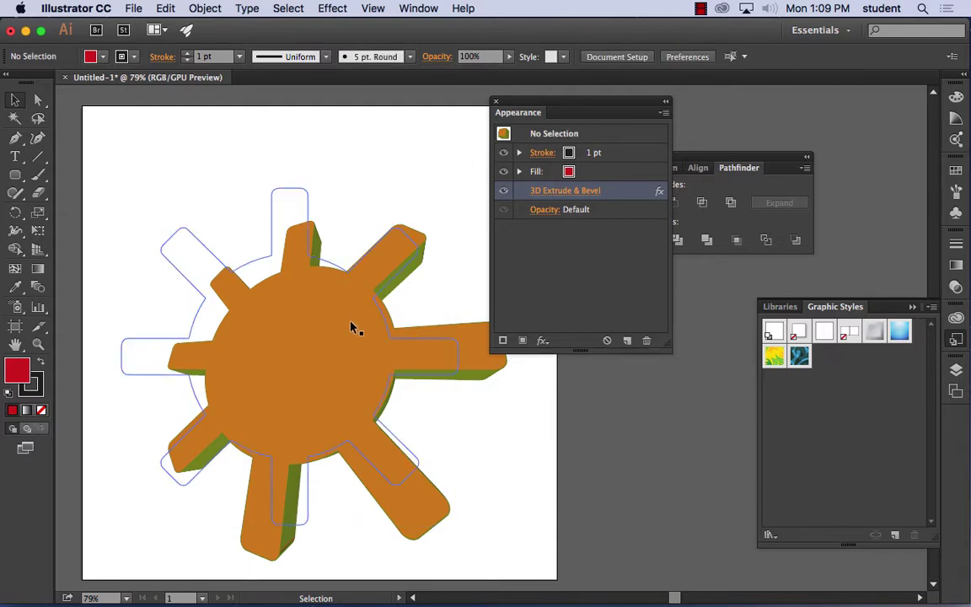
left_click_drag(352, 328, 341, 308)
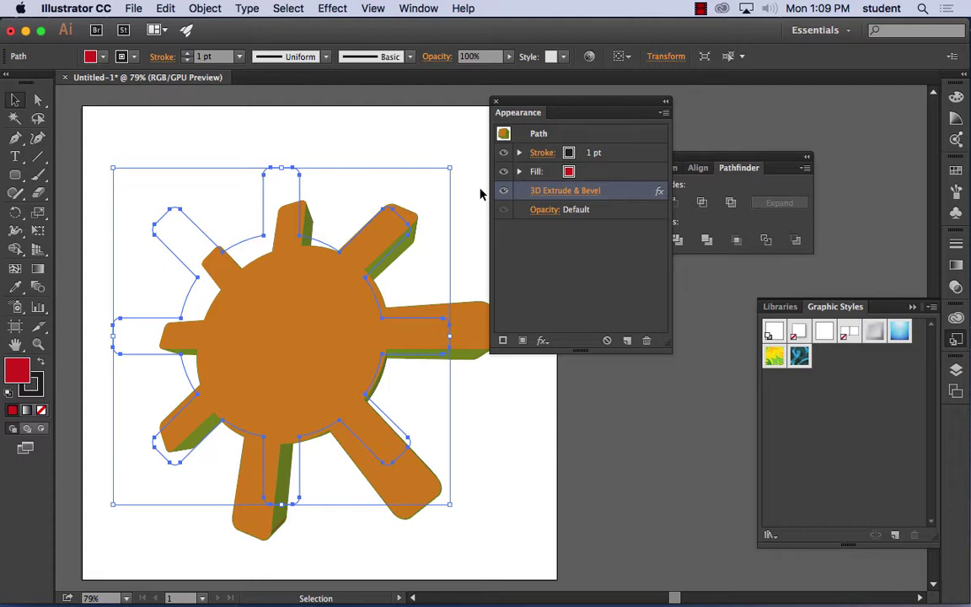
left_click_drag(662, 110, 672, 105)
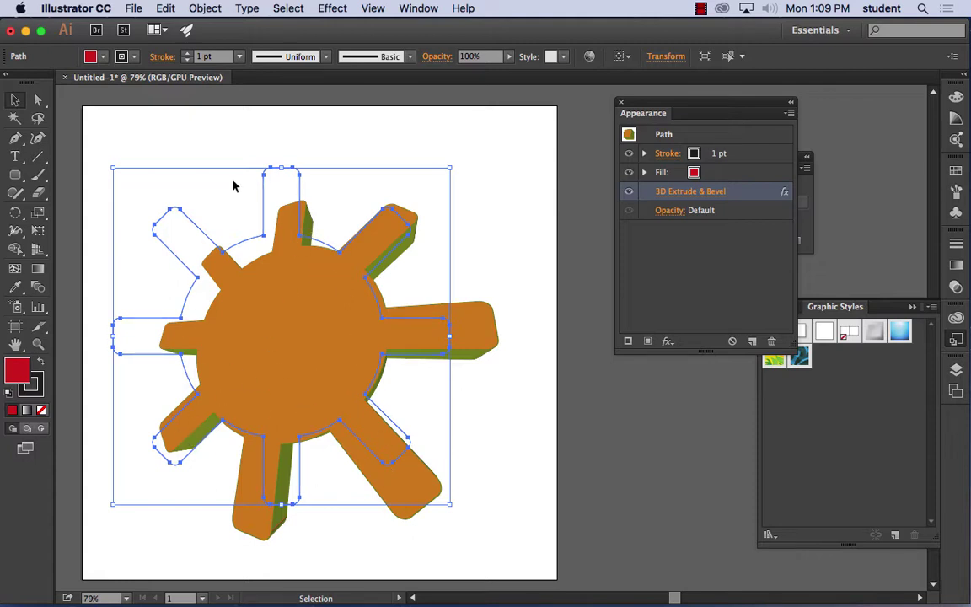
left_click(202, 8)
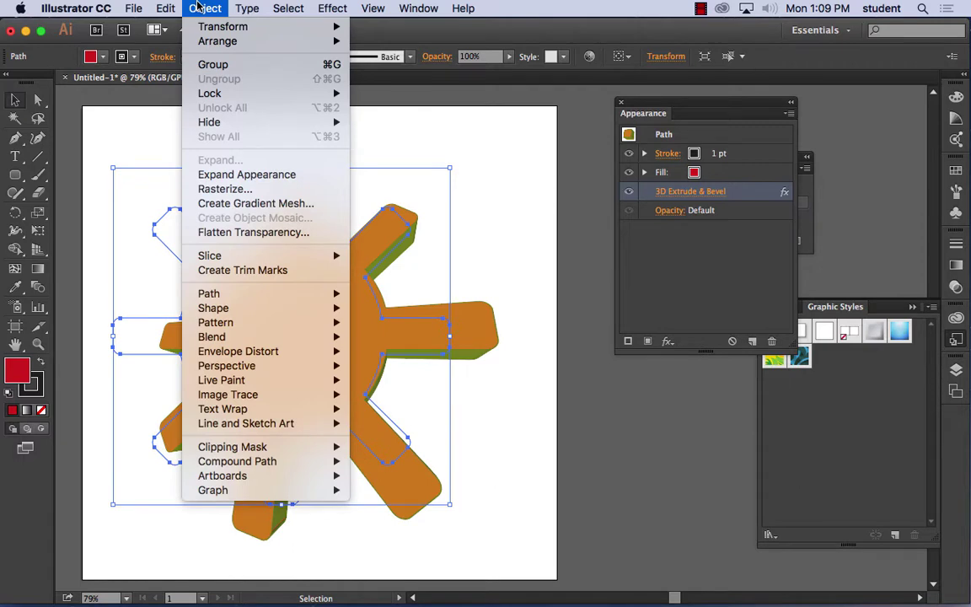
Expand the 3D sun's appearance into editable grouped paths via Object > Expand Appearance.
left_click(255, 174)
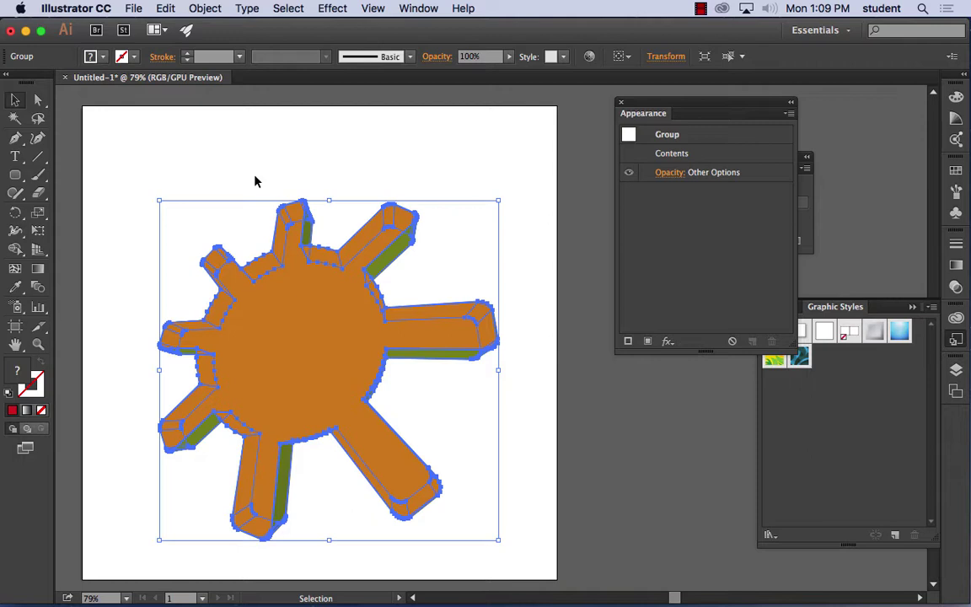
left_click(245, 143)
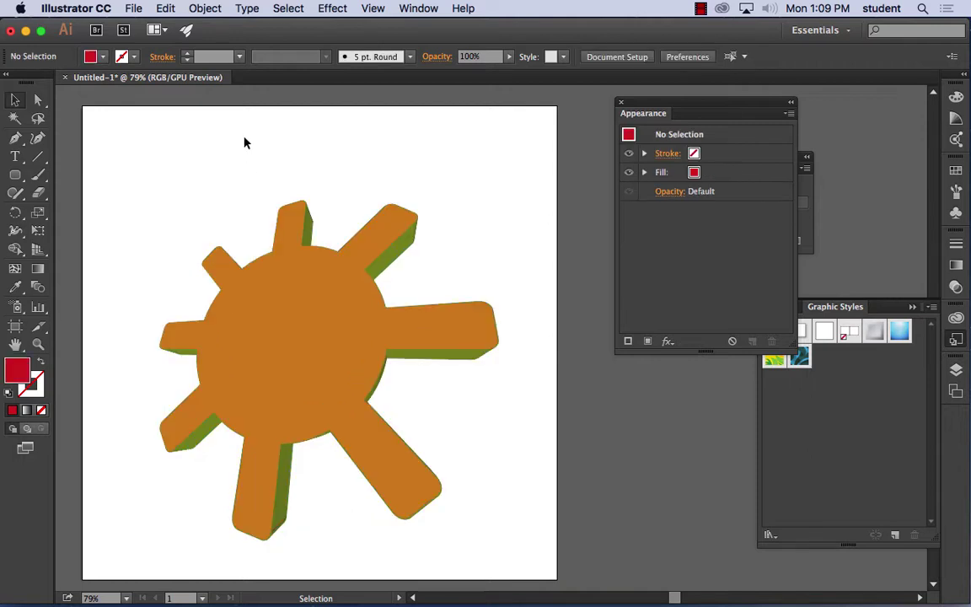
left_click(37, 100)
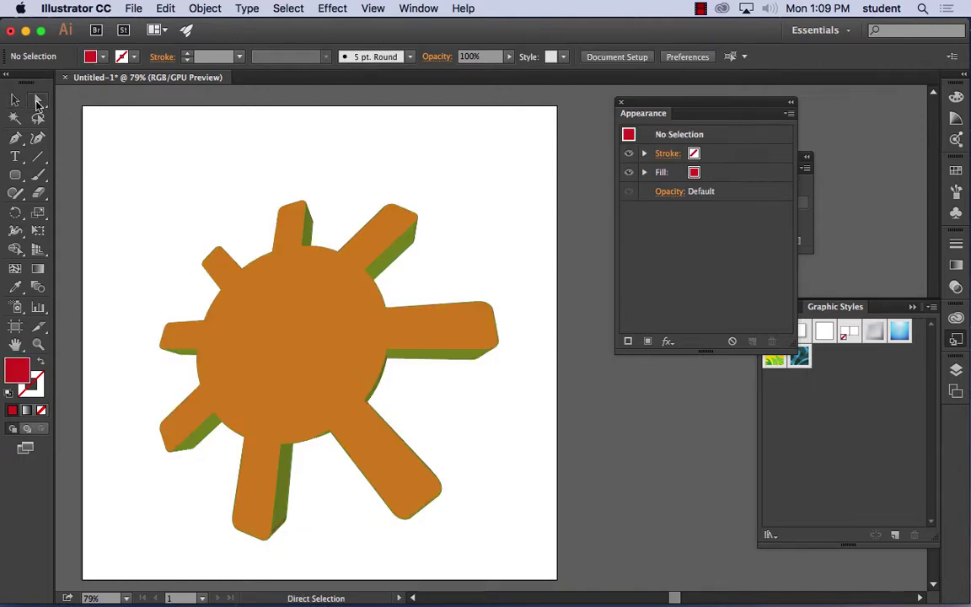
Recolour the side faces of the top and upper-right spikes red.
left_click(309, 233)
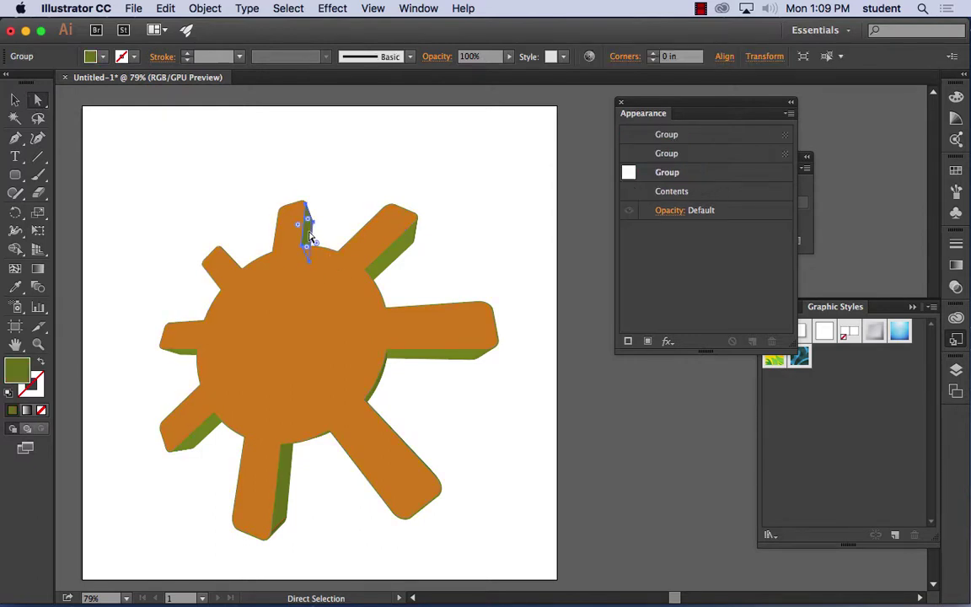
double_click(17, 368)
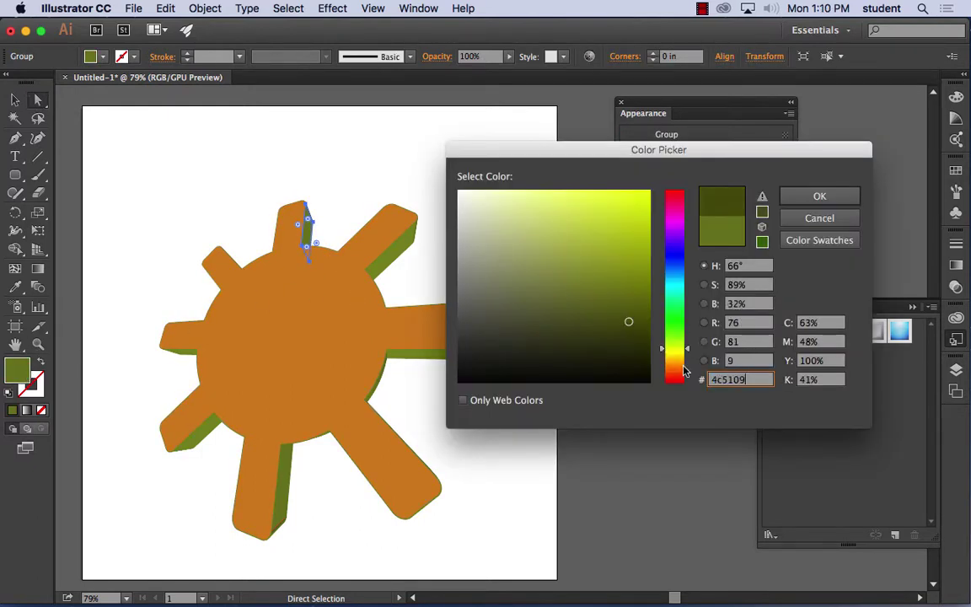
left_click_drag(675, 348, 677, 382)
left_click(633, 207)
left_click(807, 197)
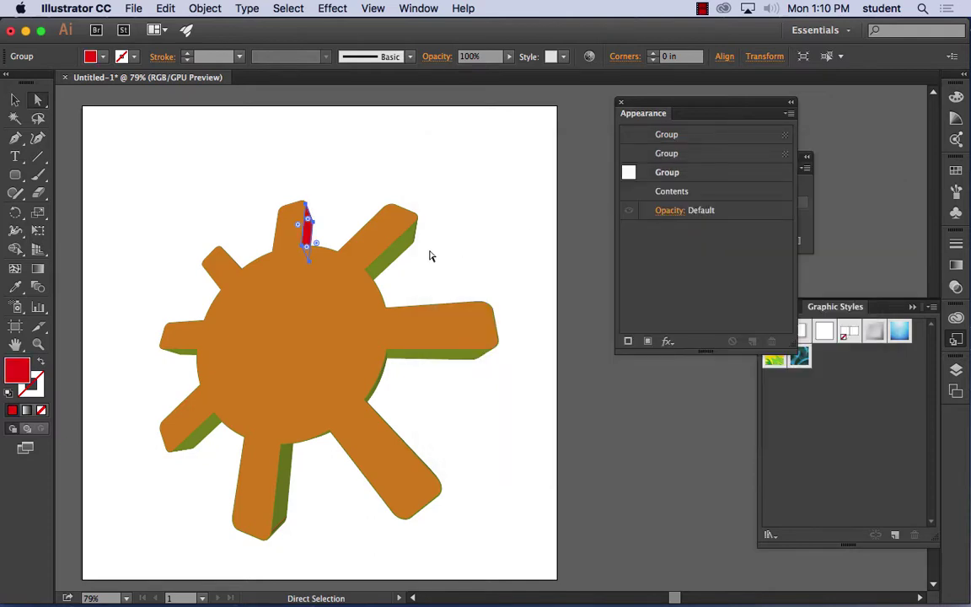
left_click(387, 257)
double_click(26, 367)
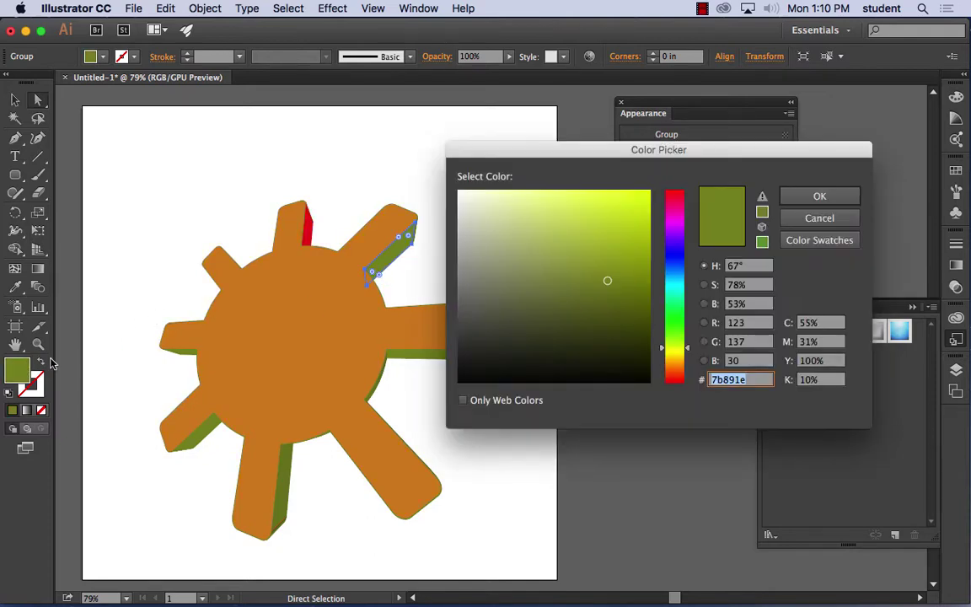
left_click(674, 198)
left_click(628, 203)
left_click(822, 195)
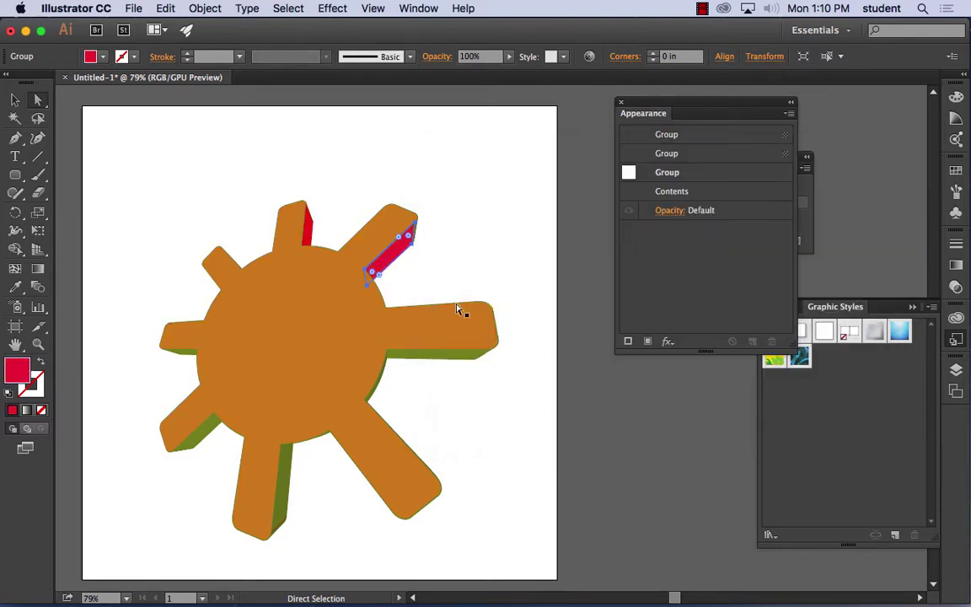
Recolour the right spike's green underside orange, then deselect everything.
left_click(434, 358)
left_click(364, 322)
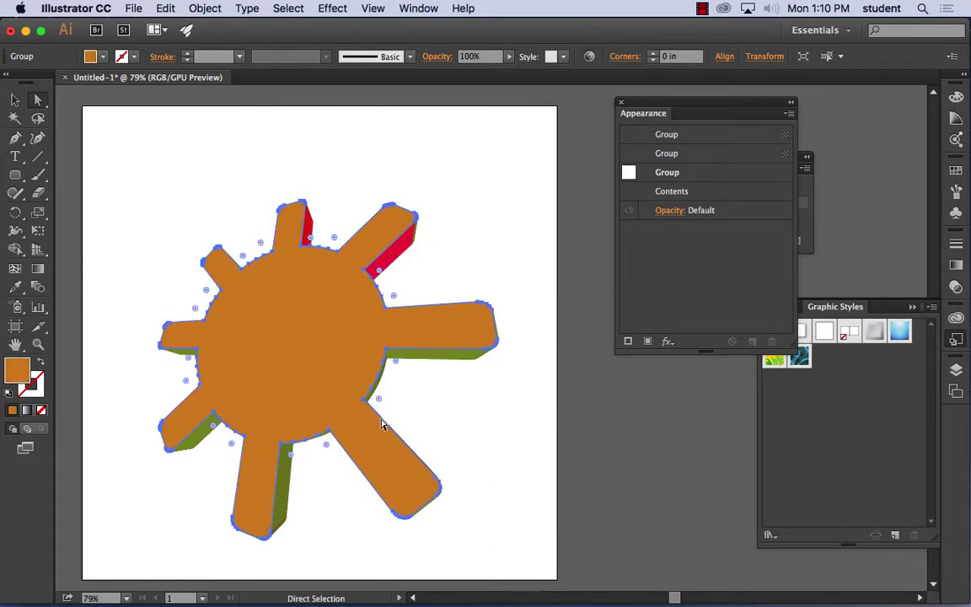
left_click(285, 480)
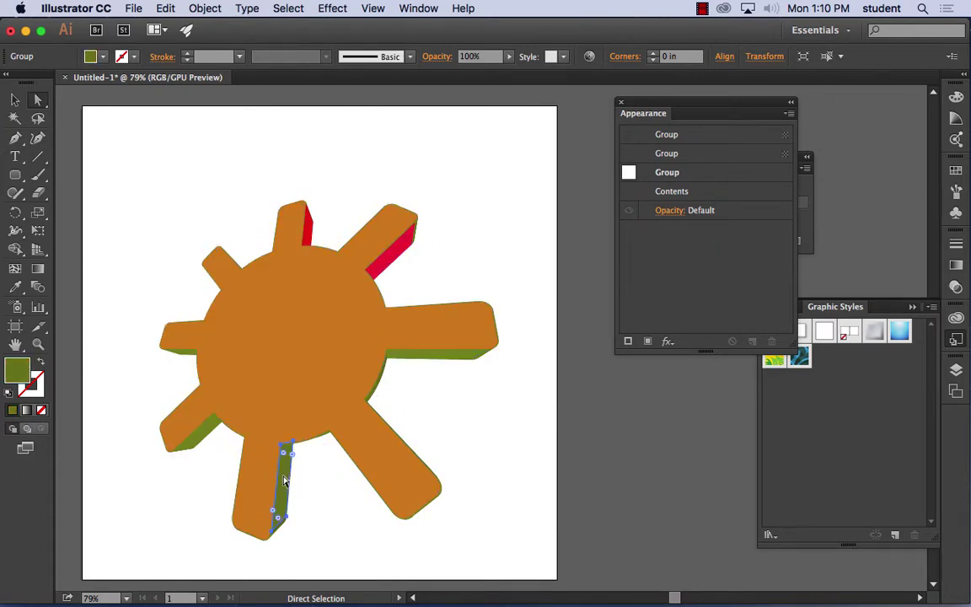
left_click(195, 417)
left_click(188, 356)
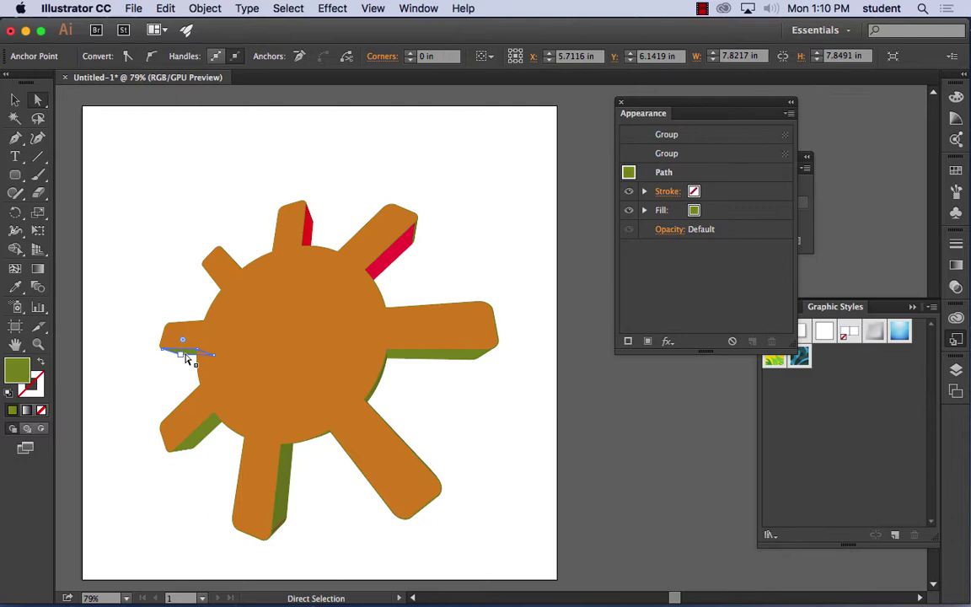
left_click(414, 361)
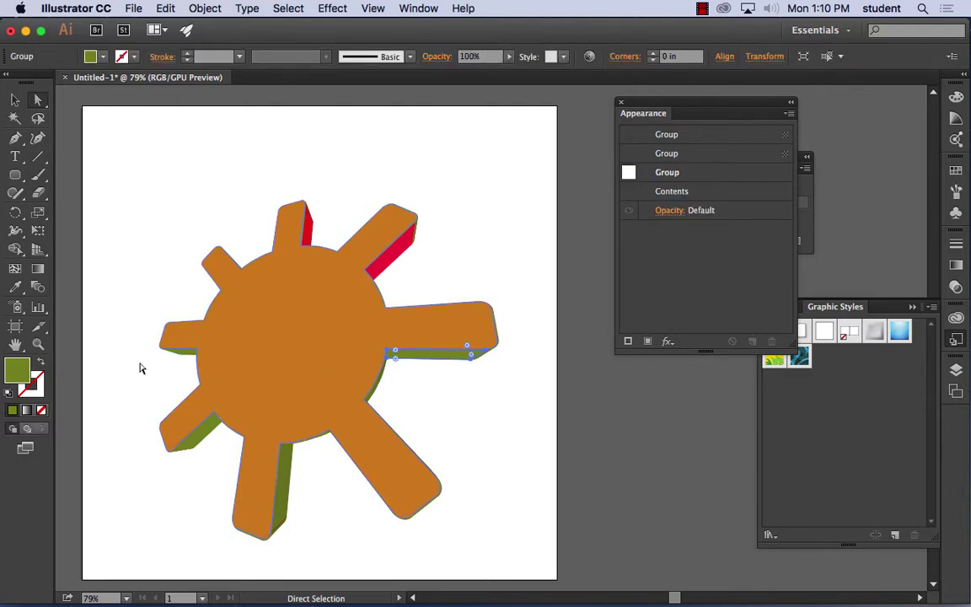
double_click(17, 369)
left_click_drag(588, 295, 644, 276)
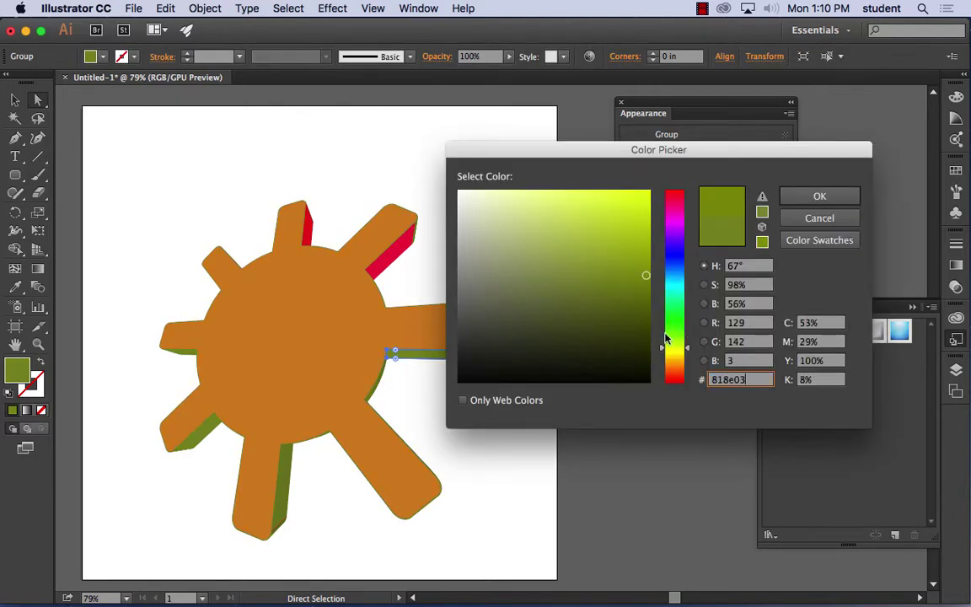
left_click_drag(675, 346, 675, 369)
left_click(621, 202)
left_click(808, 195)
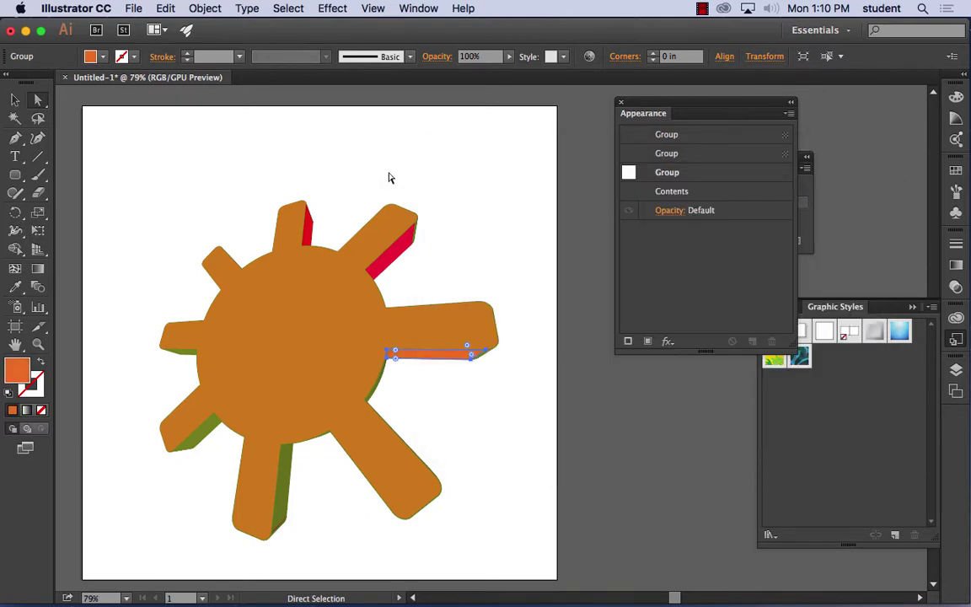
left_click(388, 177)
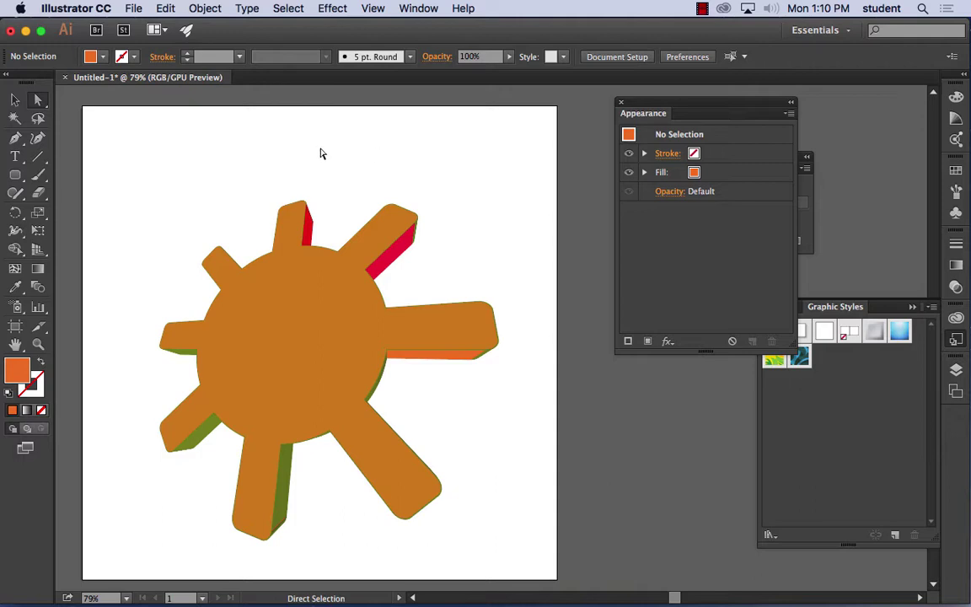
Delete the starburst artwork from the artboard.
left_click(14, 99)
left_click_drag(123, 152, 549, 571)
key("Delete")
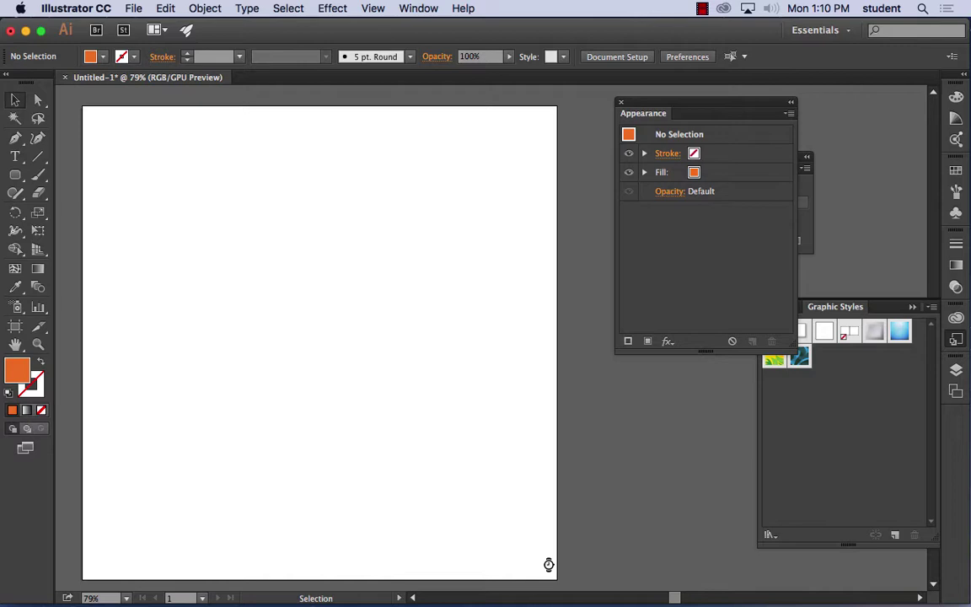
Draw a closed half-bottle profile with the Pen: lip, narrow neck, curved shoulder, straight body and base.
left_click(17, 138)
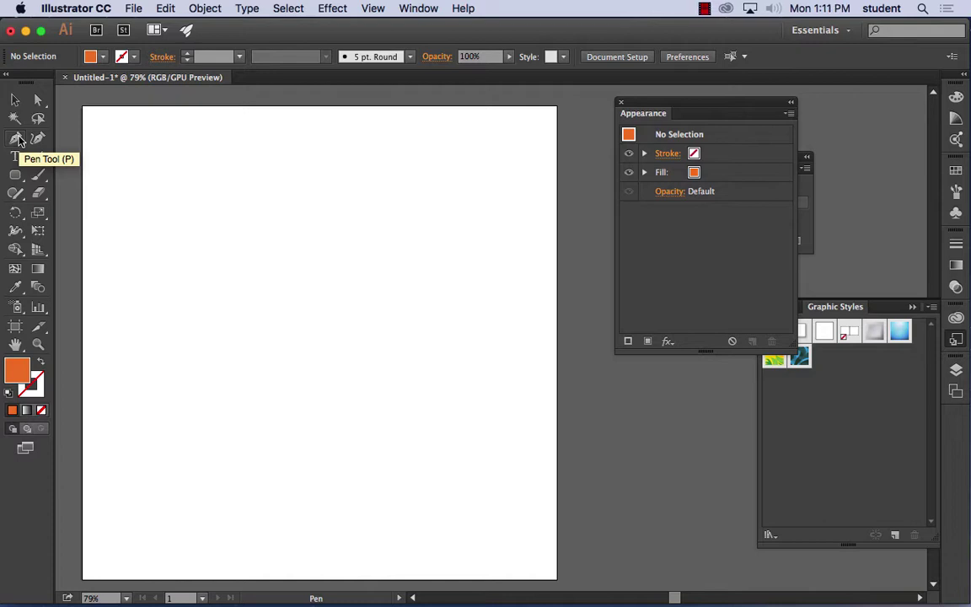
left_click_drag(318, 146, 338, 146)
left_click(338, 146)
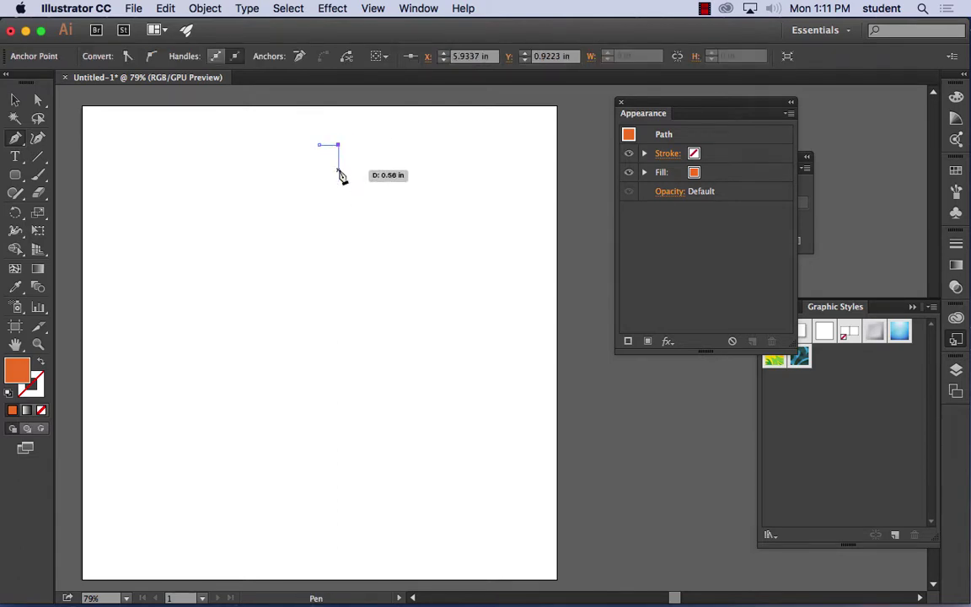
left_click_drag(338, 172, 334, 174)
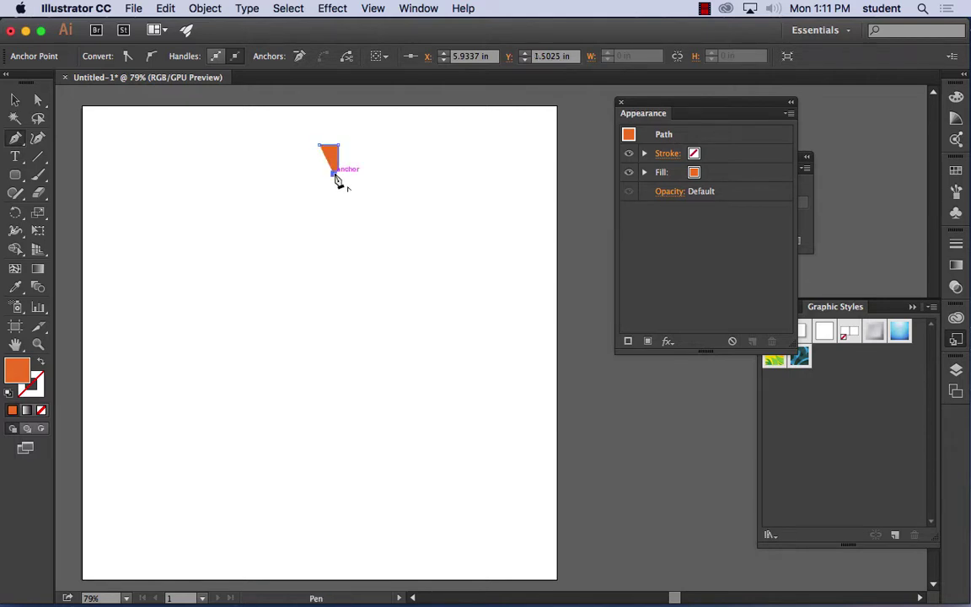
left_click(334, 223)
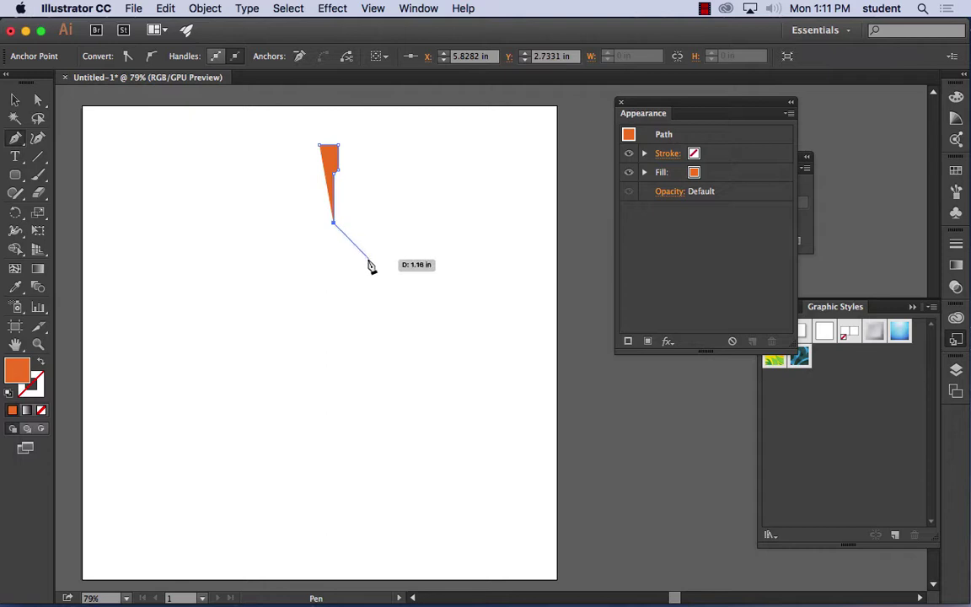
left_click_drag(368, 264, 373, 305)
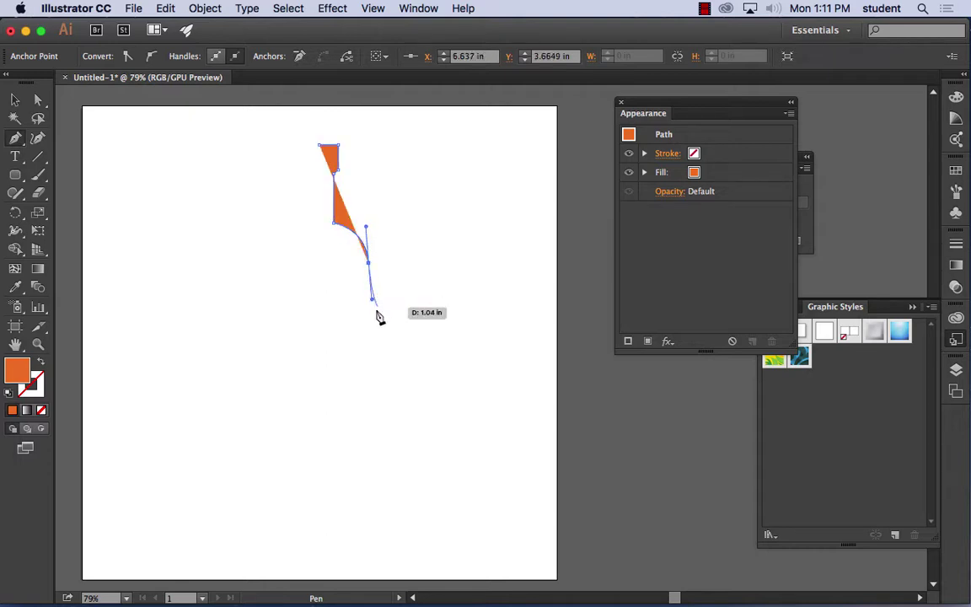
left_click(368, 499)
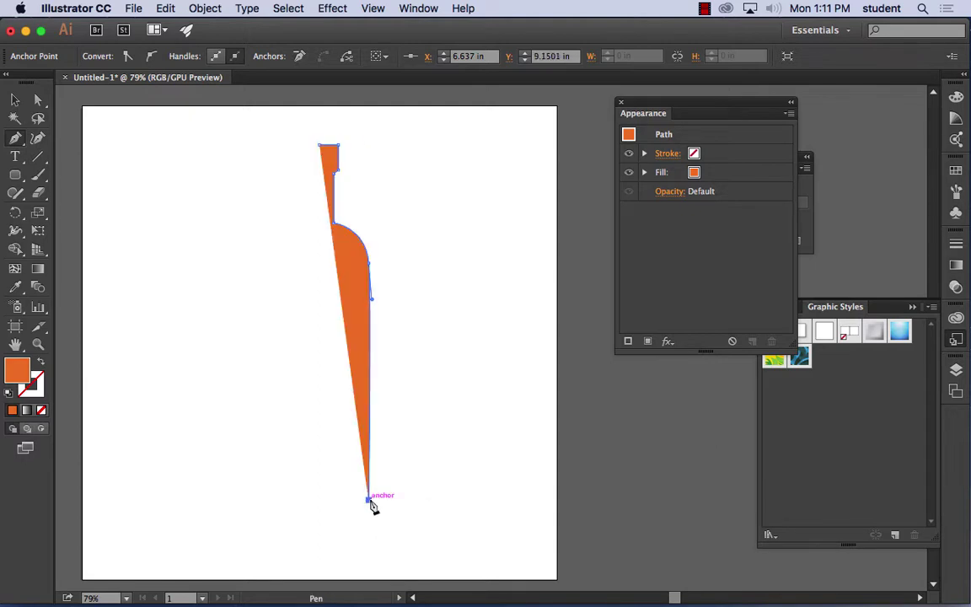
left_click(321, 501)
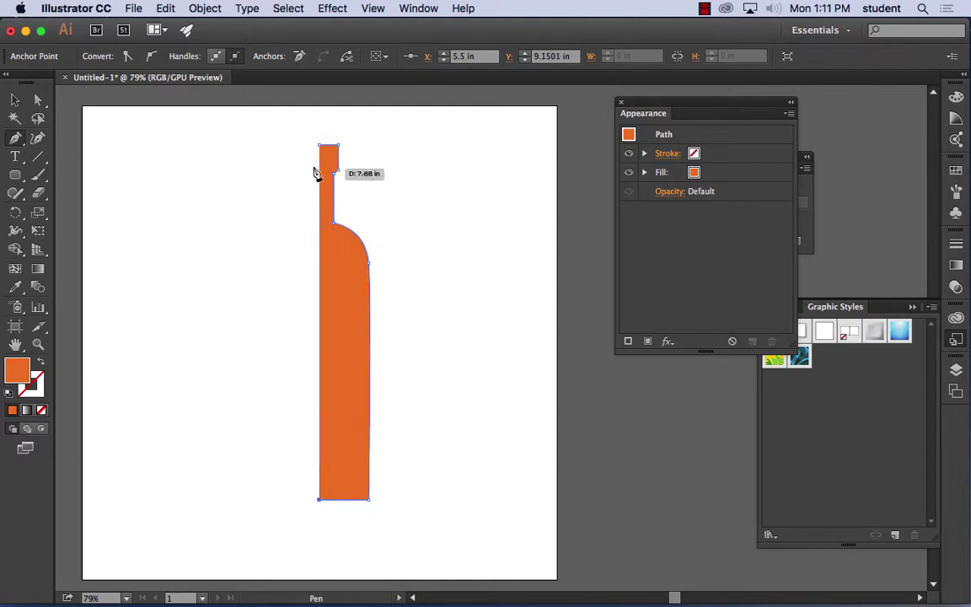
left_click(319, 147)
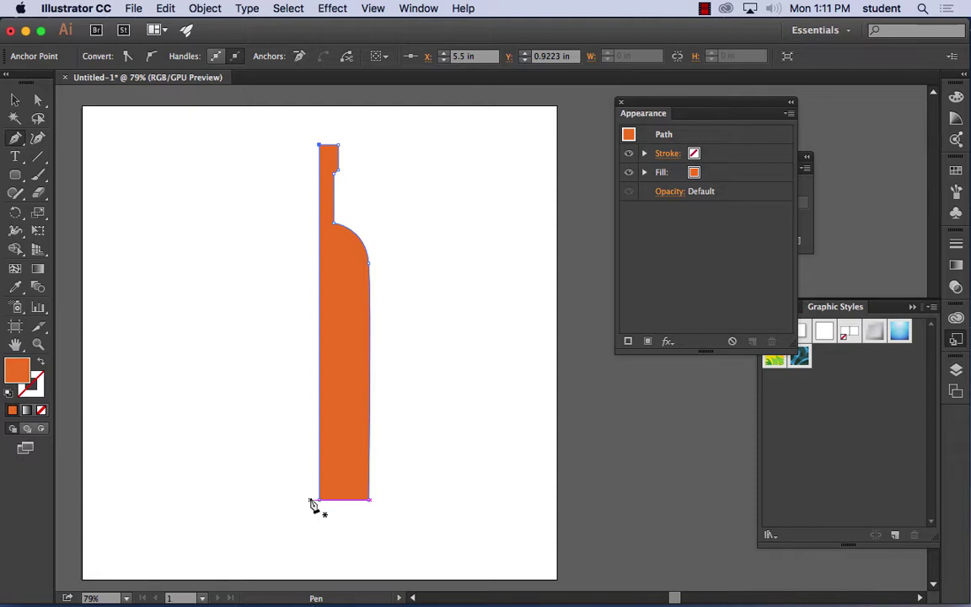
left_click(18, 99)
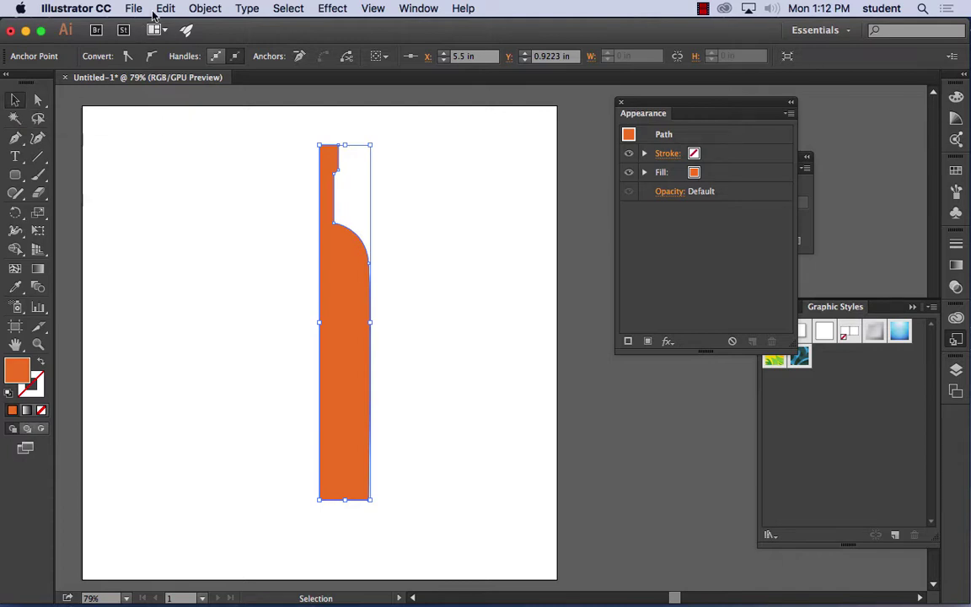
Change the bottle profile's fill from orange to violet.
left_click(409, 245)
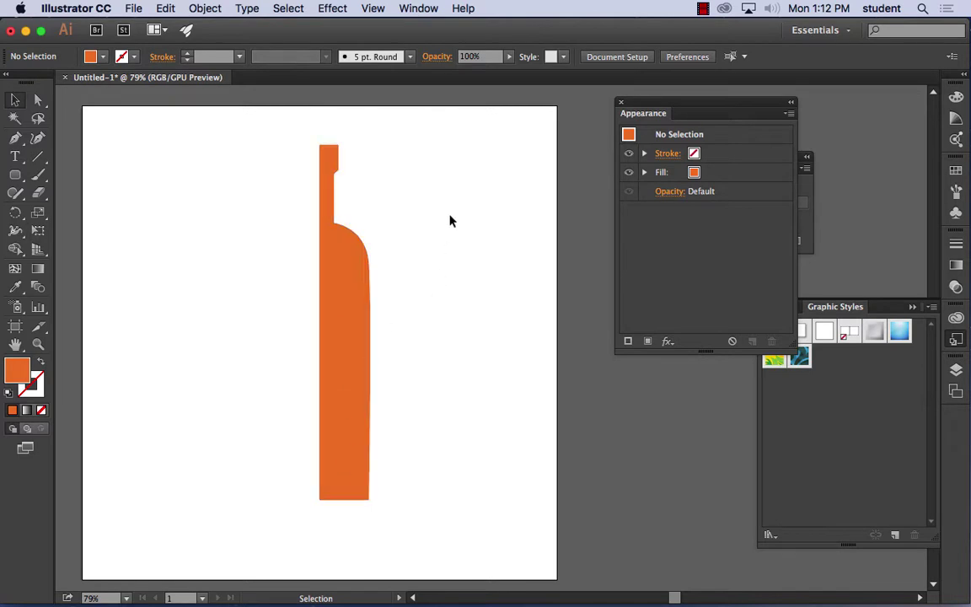
left_click(330, 289)
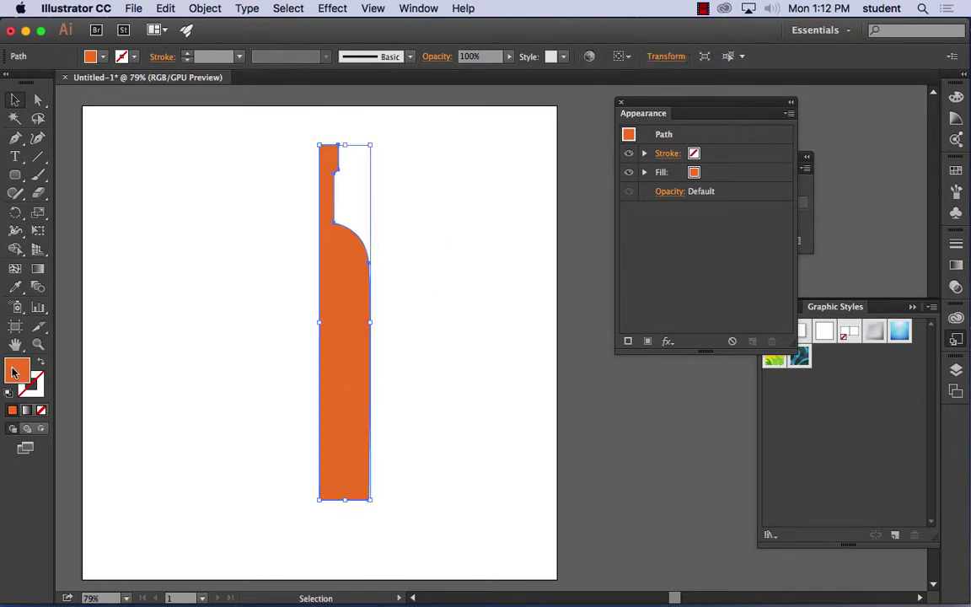
double_click(17, 369)
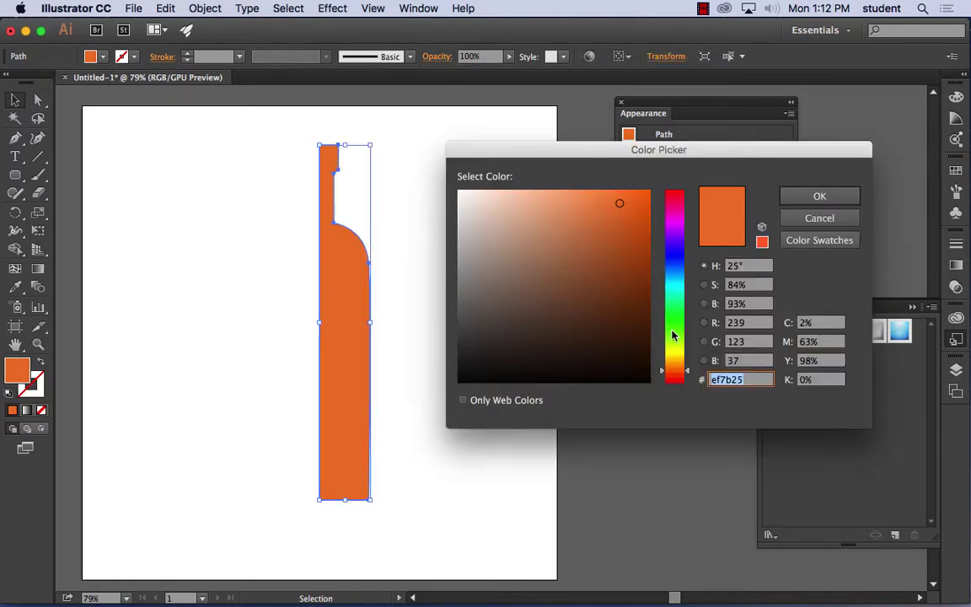
left_click_drag(674, 336, 676, 245)
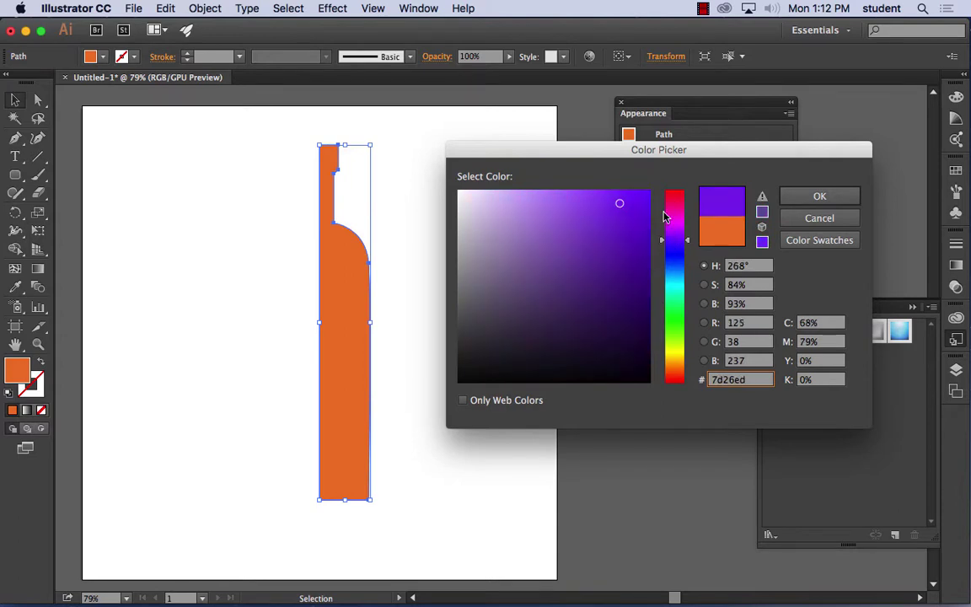
left_click(620, 201)
left_click(818, 196)
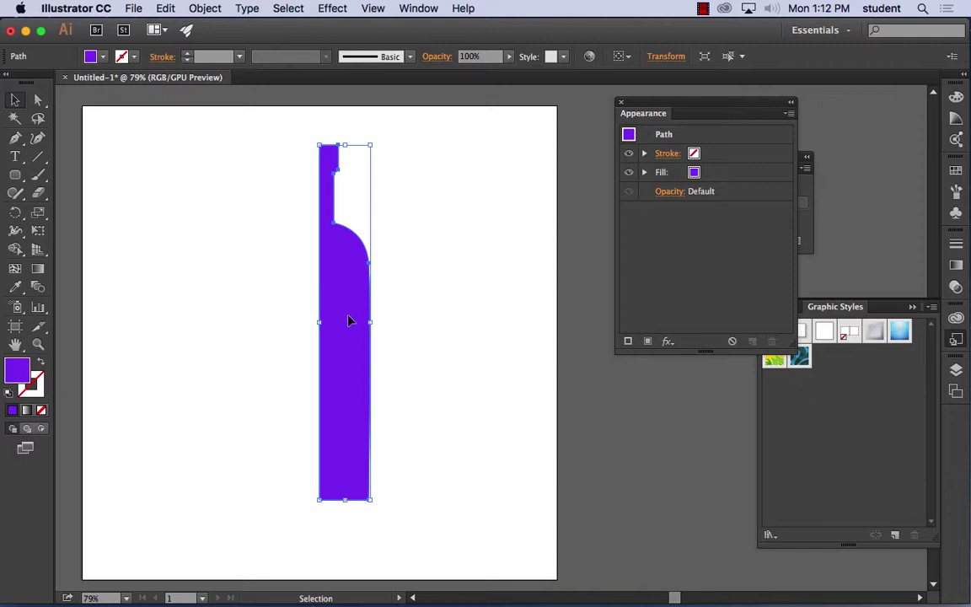
Widen the purple bottle profile slightly to the right.
left_click_drag(371, 322, 397, 321)
left_click(455, 314)
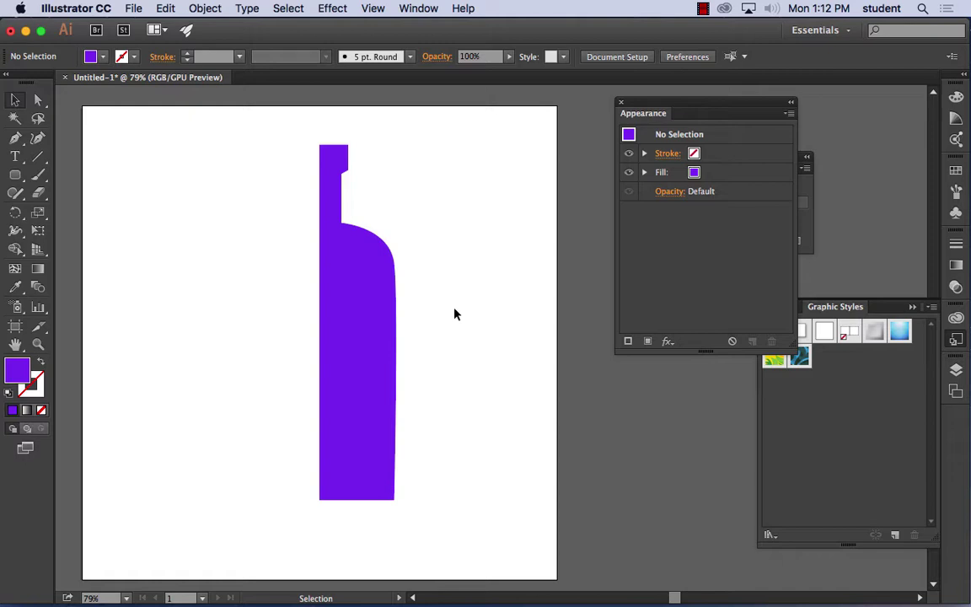
left_click(387, 293)
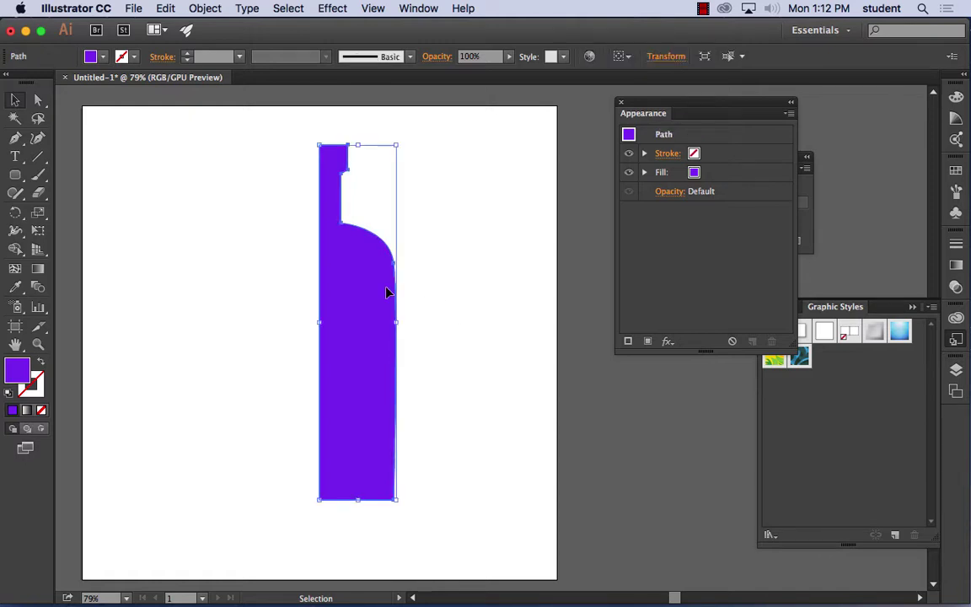
left_click(340, 8)
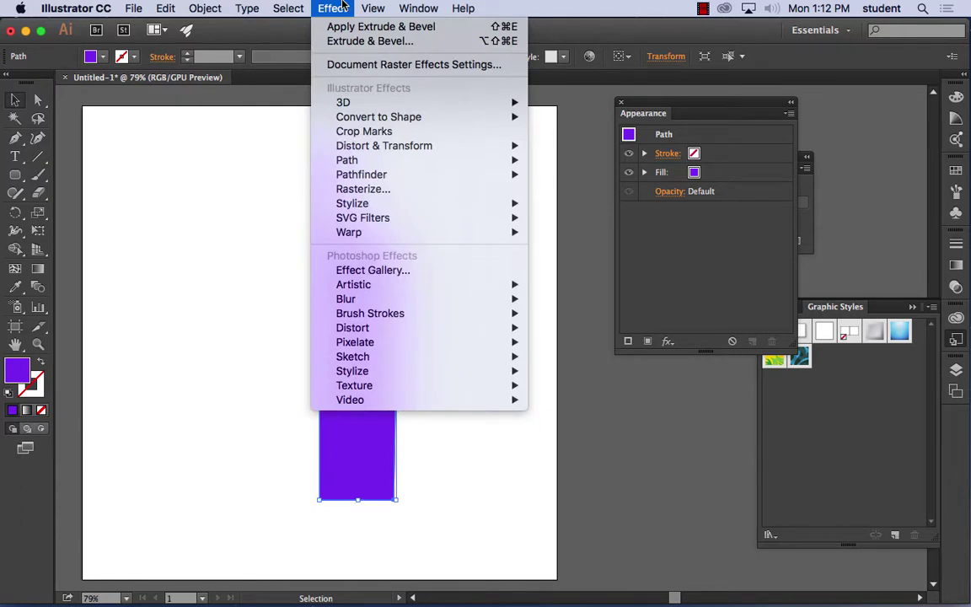
Apply Effect > 3D > Revolve with Preview on, axis from Right Edge, and tilt the track cube.
mouse_move(355, 105)
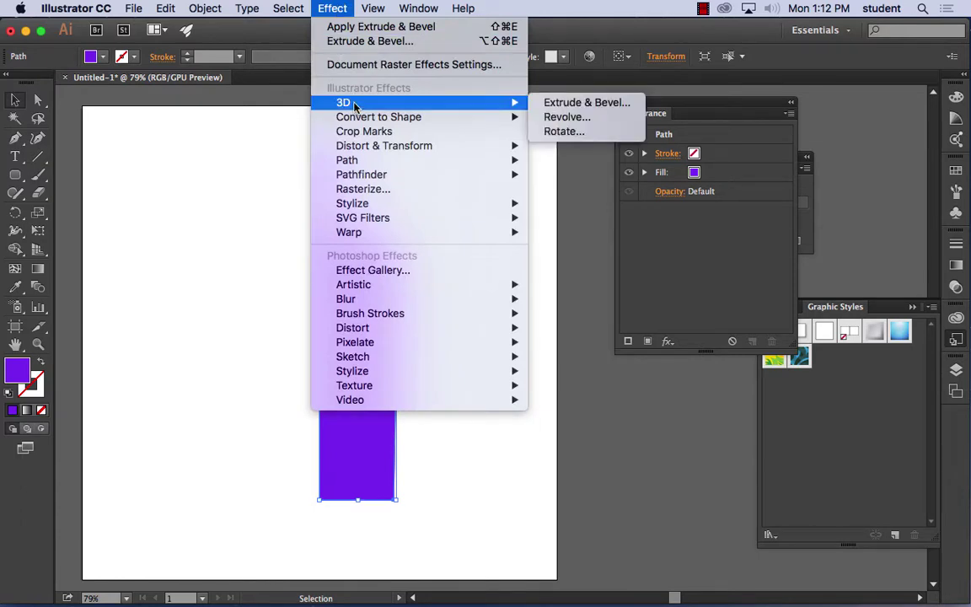
left_click(581, 117)
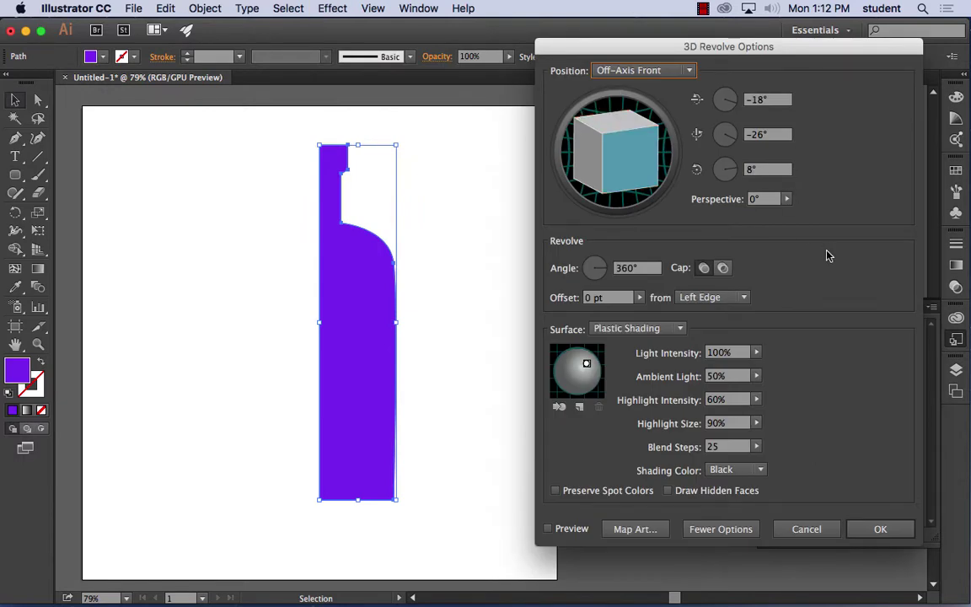
left_click(548, 530)
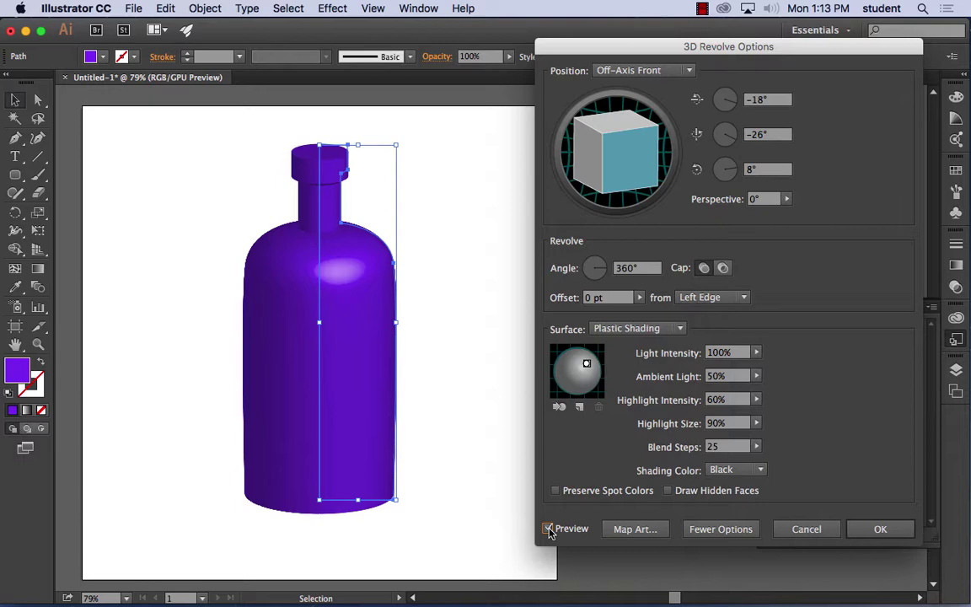
left_click(745, 299)
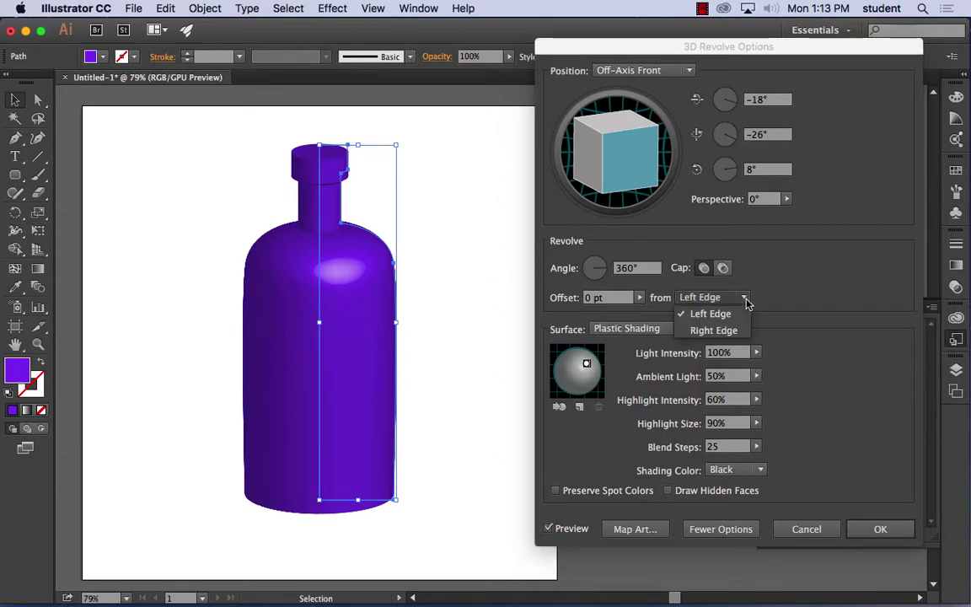
left_click(715, 330)
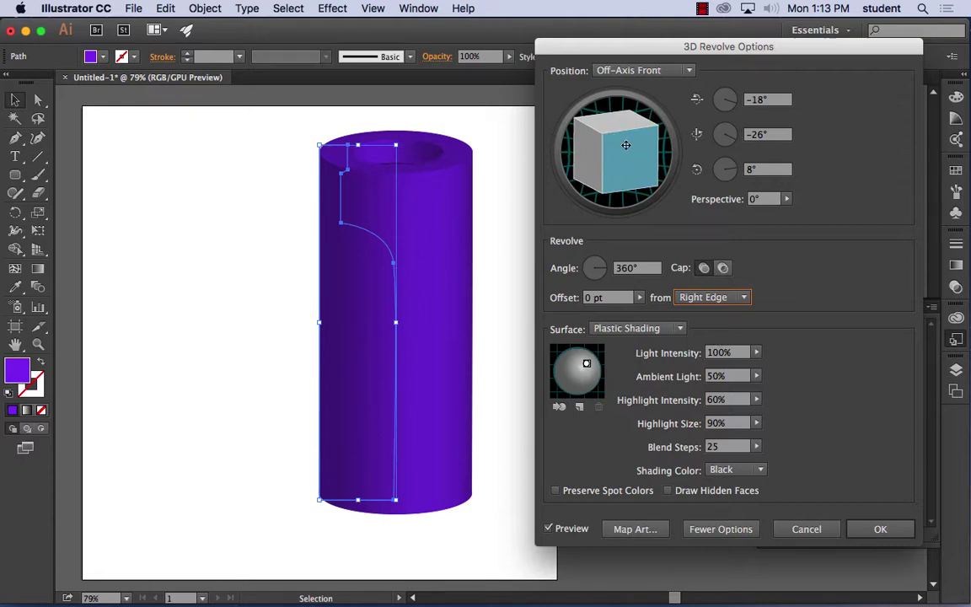
left_click_drag(582, 148, 630, 181)
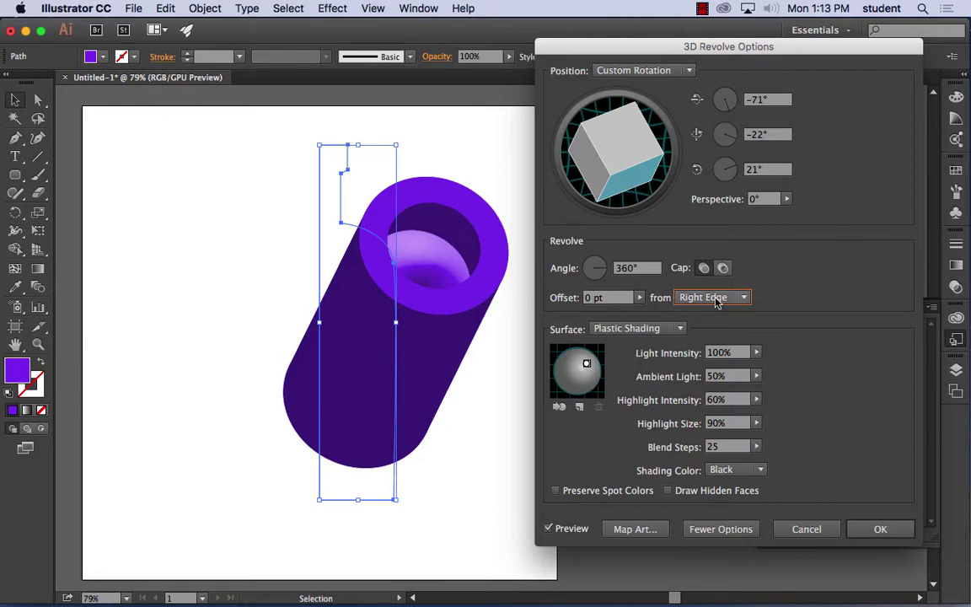
Set the revolve axis back to Left Edge, rotate to about -4°, -29°, -10°, and light from the upper left.
left_click(742, 296)
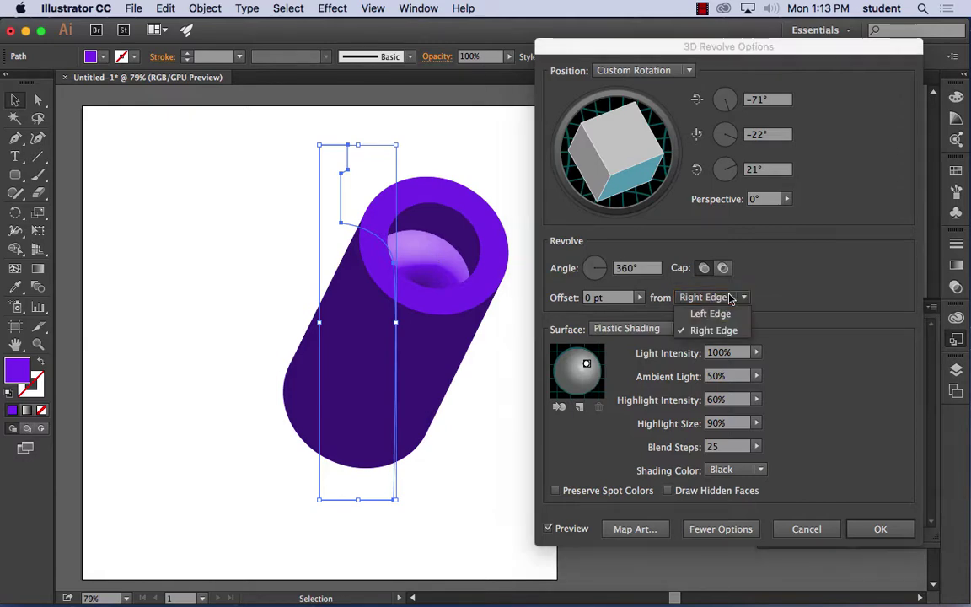
left_click(716, 314)
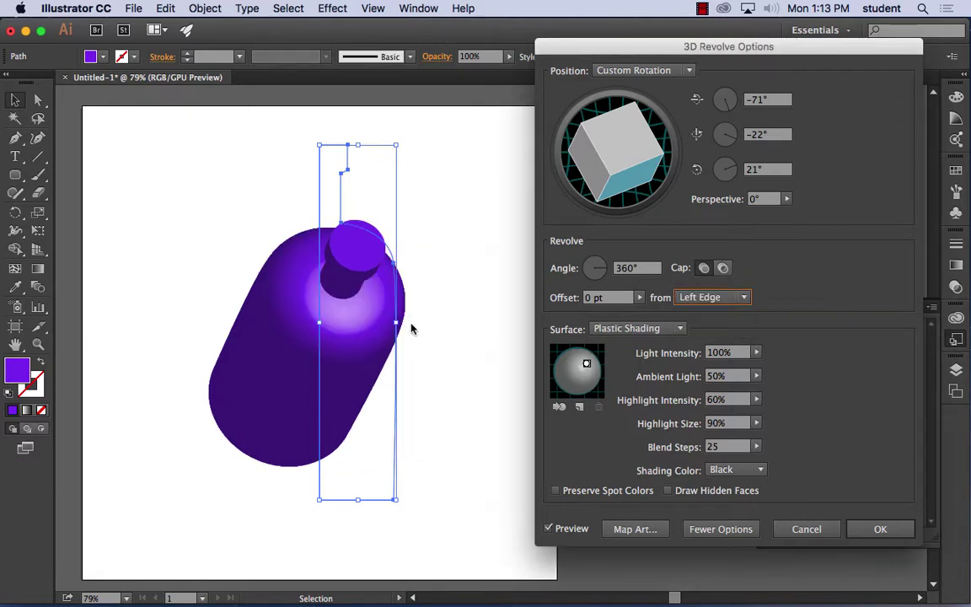
mouse_move(563, 160)
left_mouse_down()
mouse_move(615, 154)
mouse_move(623, 181)
mouse_move(615, 157)
mouse_move(625, 138)
mouse_move(612, 148)
mouse_move(625, 165)
mouse_move(591, 152)
mouse_move(579, 138)
mouse_move(586, 128)
mouse_move(631, 159)
left_mouse_up()
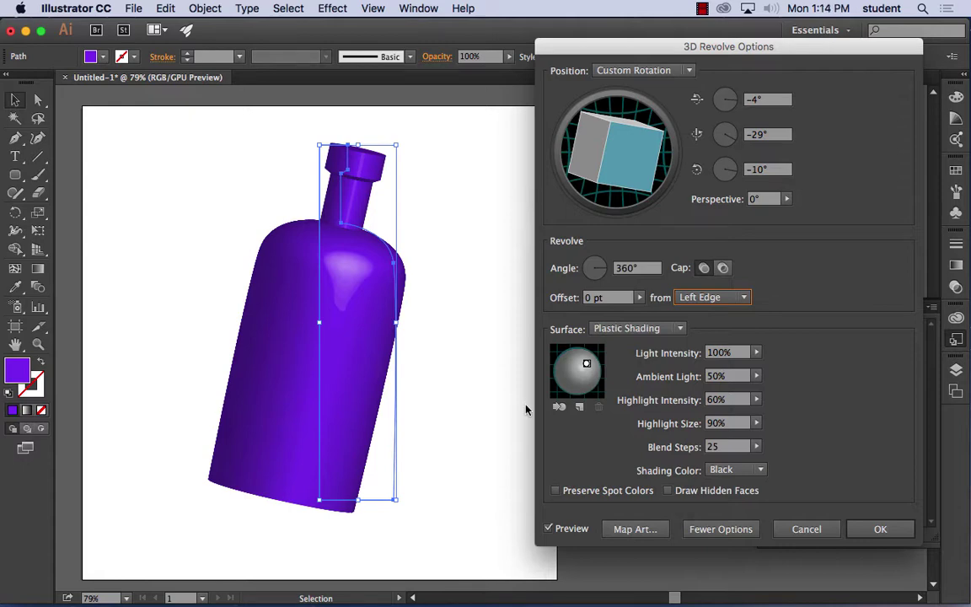
mouse_move(586, 363)
left_mouse_down()
mouse_move(564, 365)
mouse_move(571, 371)
left_mouse_up()
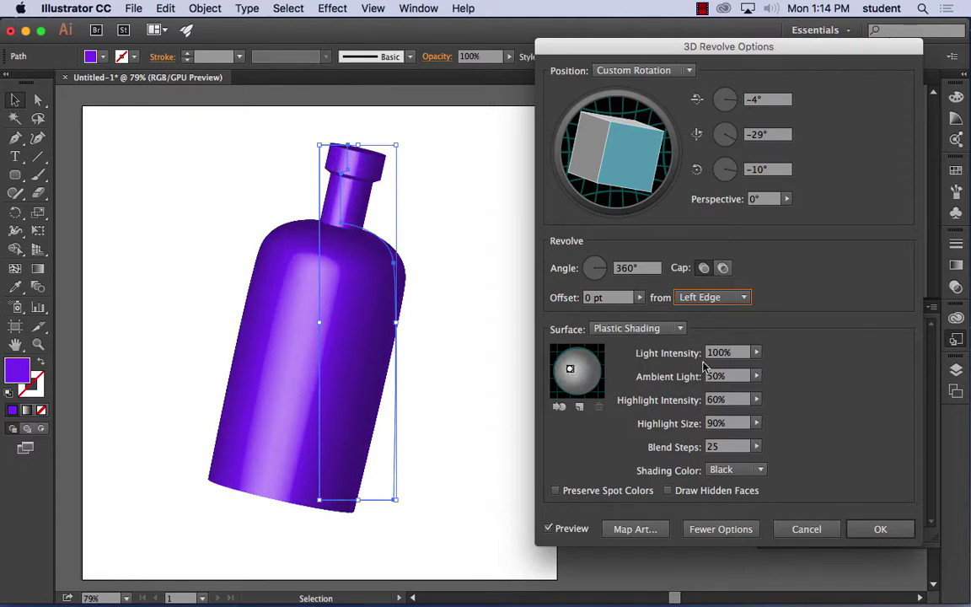
Collapse the extra shading options in the 3D Revolve Options dialog.
left_click(724, 530)
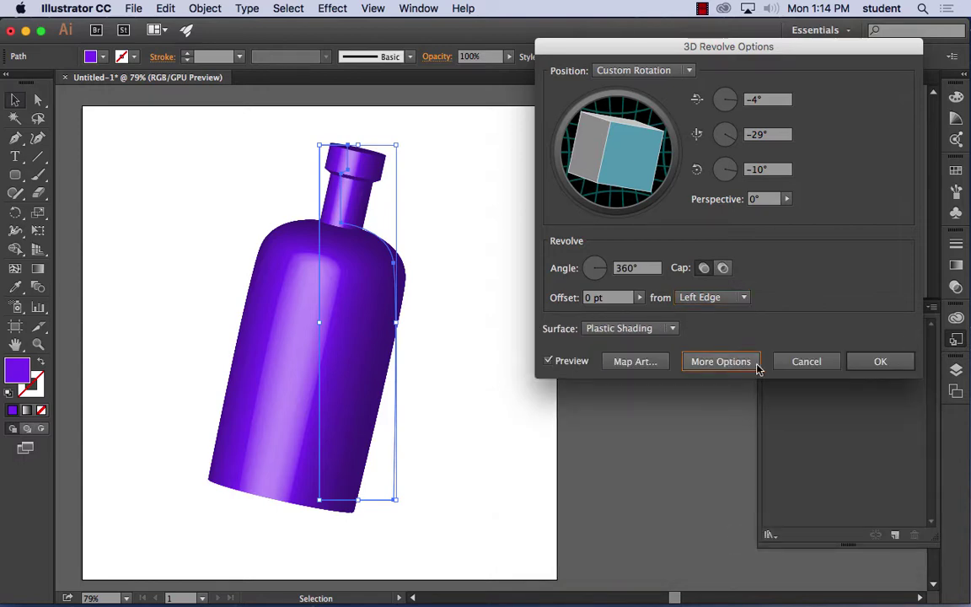
left_click(721, 362)
left_click(725, 528)
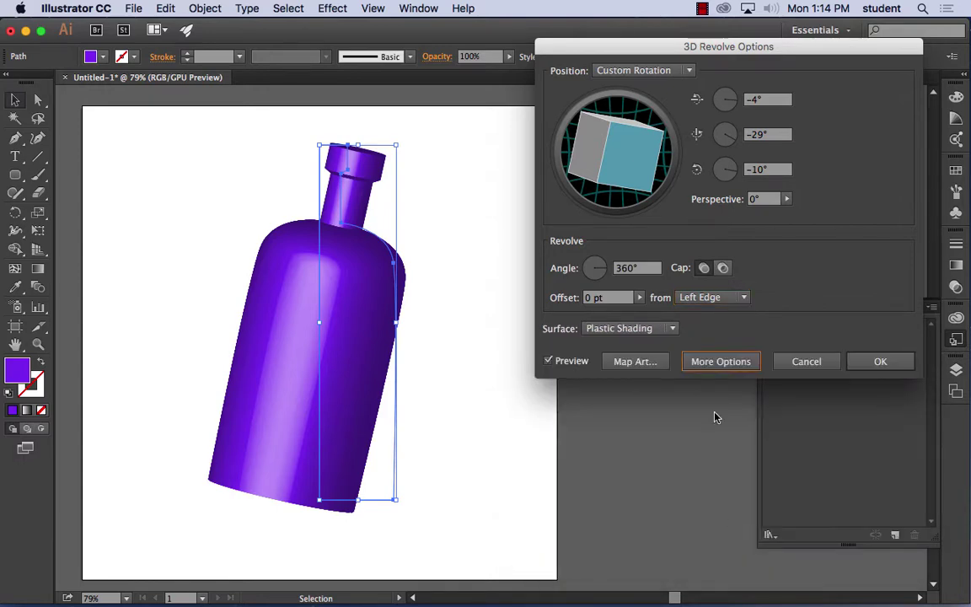
left_click(727, 364)
left_click(719, 529)
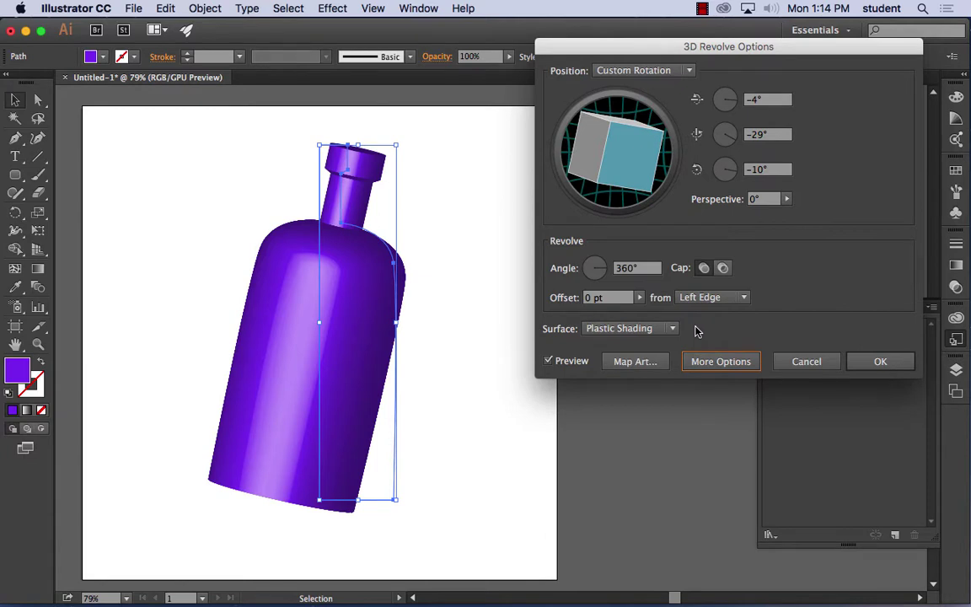
Set the bottle's revolve perspective to 57°, after trying 104° and 97°.
left_click(786, 199)
left_click_drag(741, 217, 766, 216)
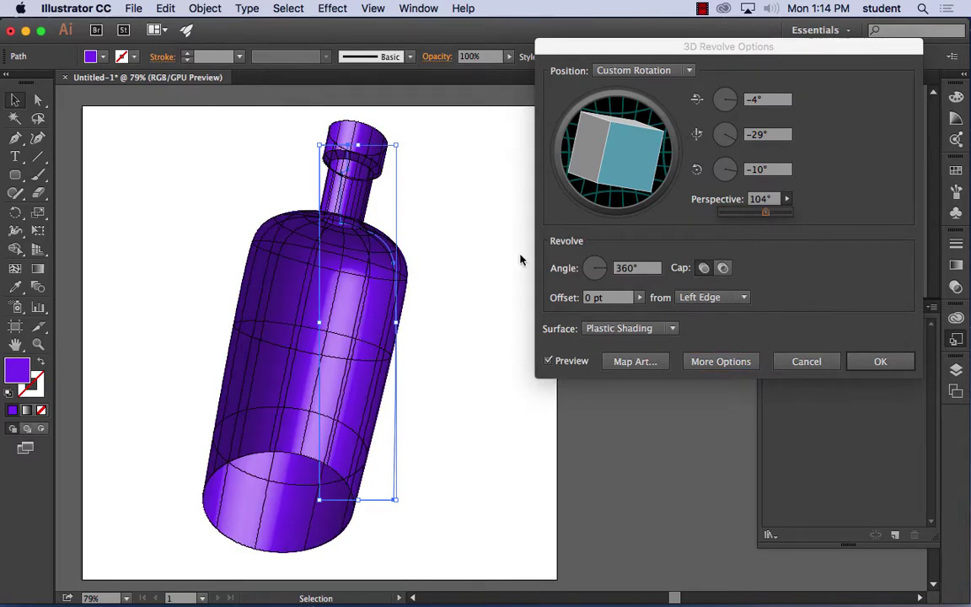
left_click_drag(765, 213, 759, 216)
left_click(791, 258)
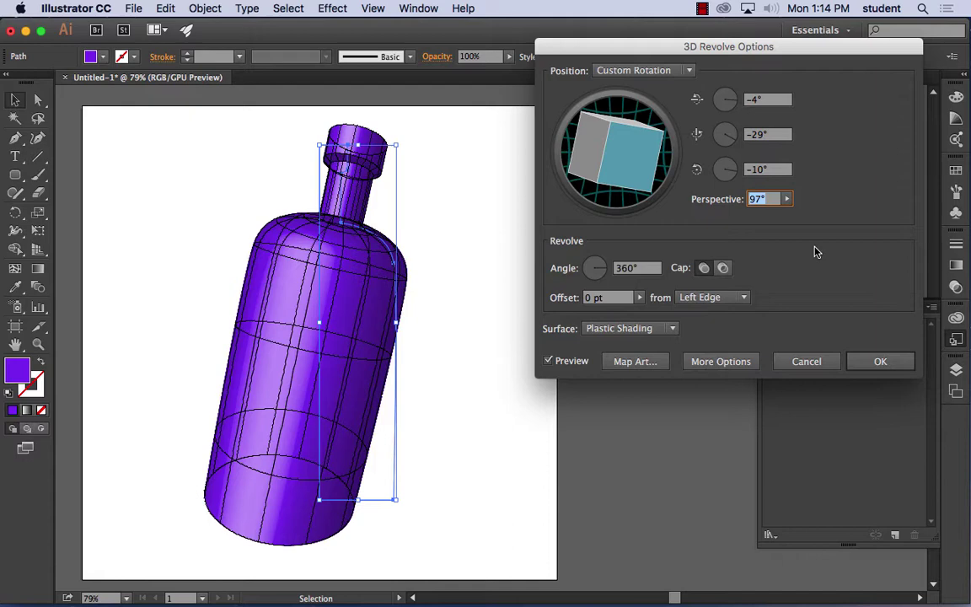
left_click(787, 199)
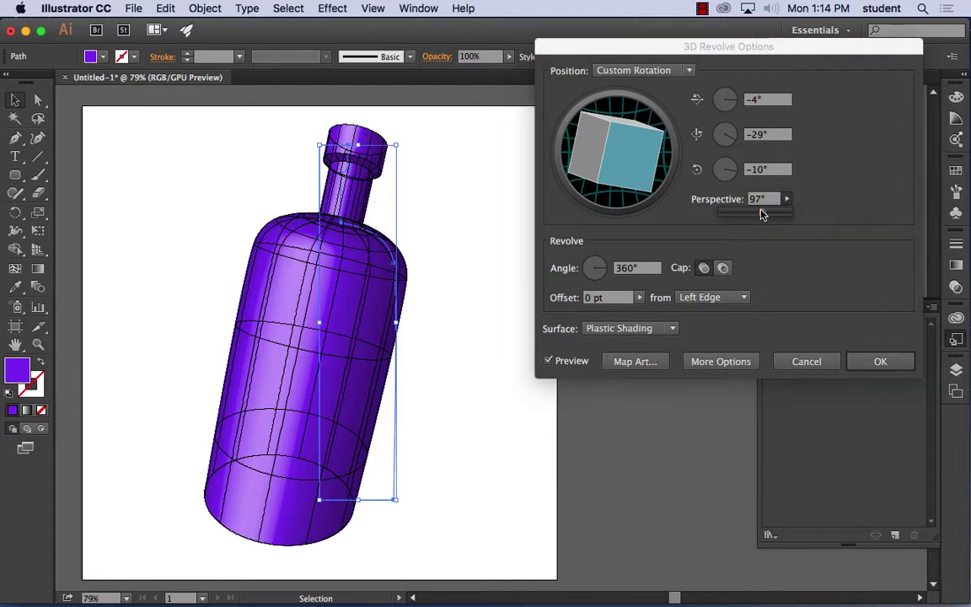
left_click_drag(761, 215, 744, 211)
left_click(578, 286)
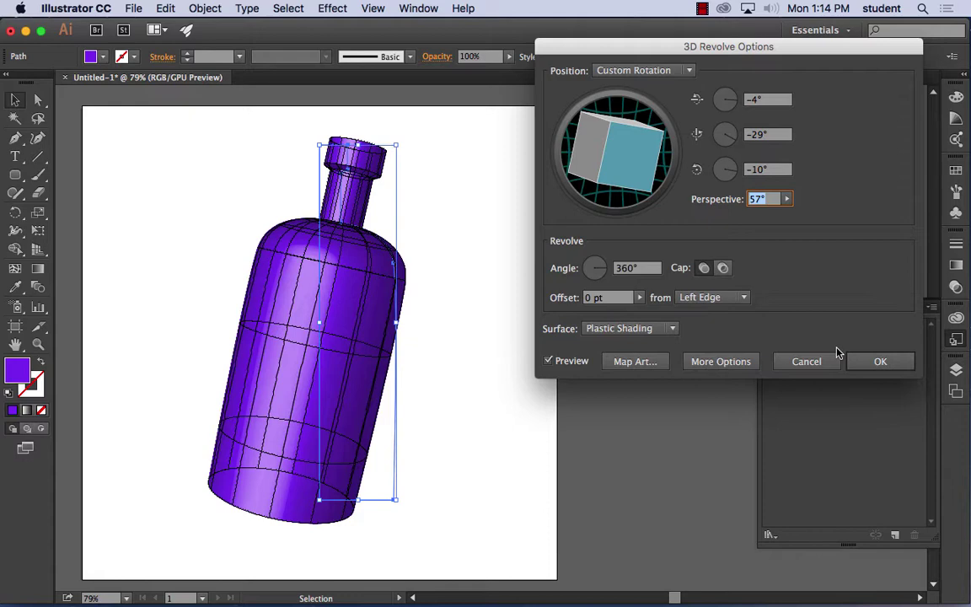
Apply the 3D revolve and move the shaded bottle toward the artboard's left edge.
left_click(878, 362)
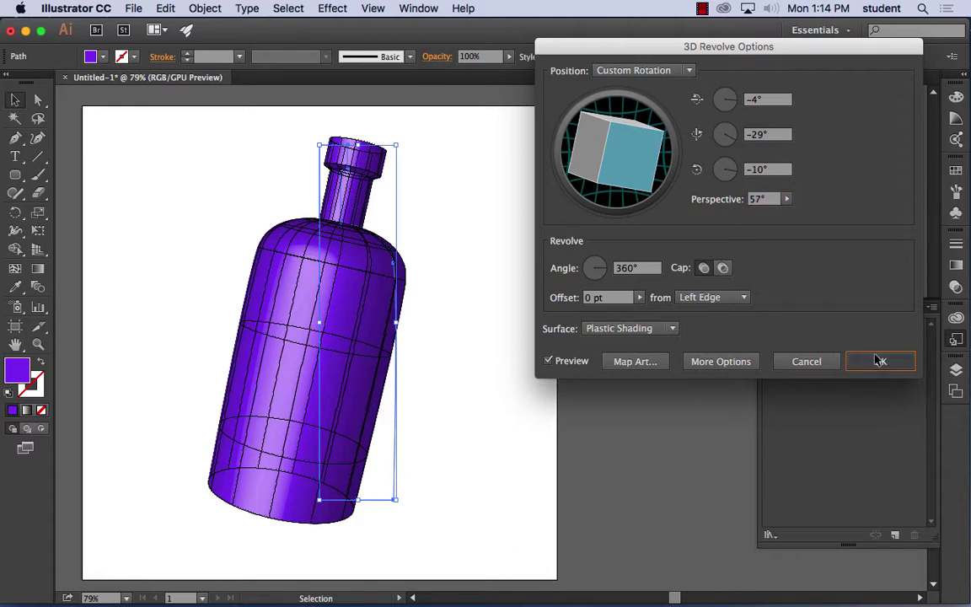
left_click_drag(361, 331, 217, 313)
left_click(371, 329)
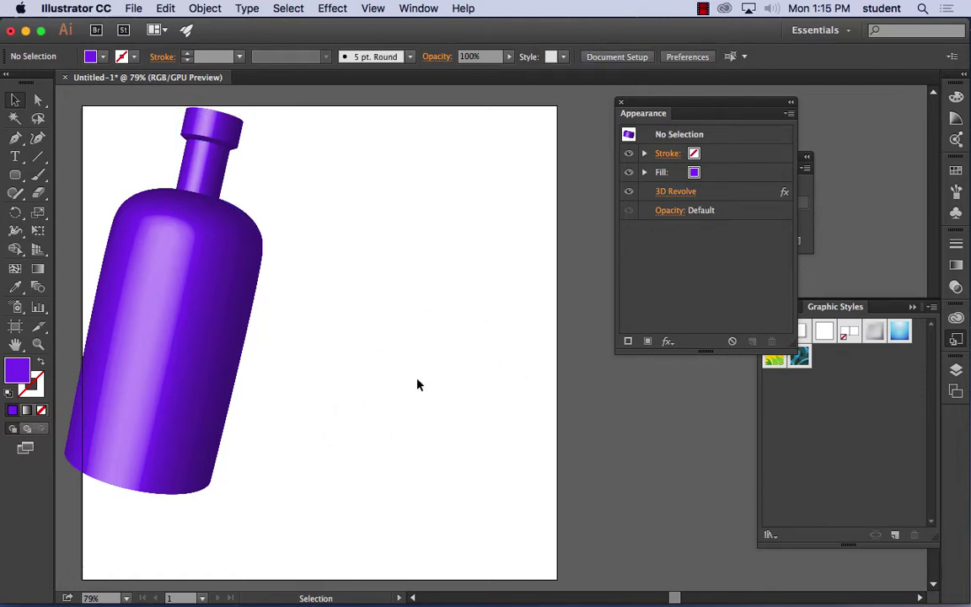
Pen-draw a closed label shape beside the bottle: a wide rectangle topped by a rounded dome.
left_click(15, 140)
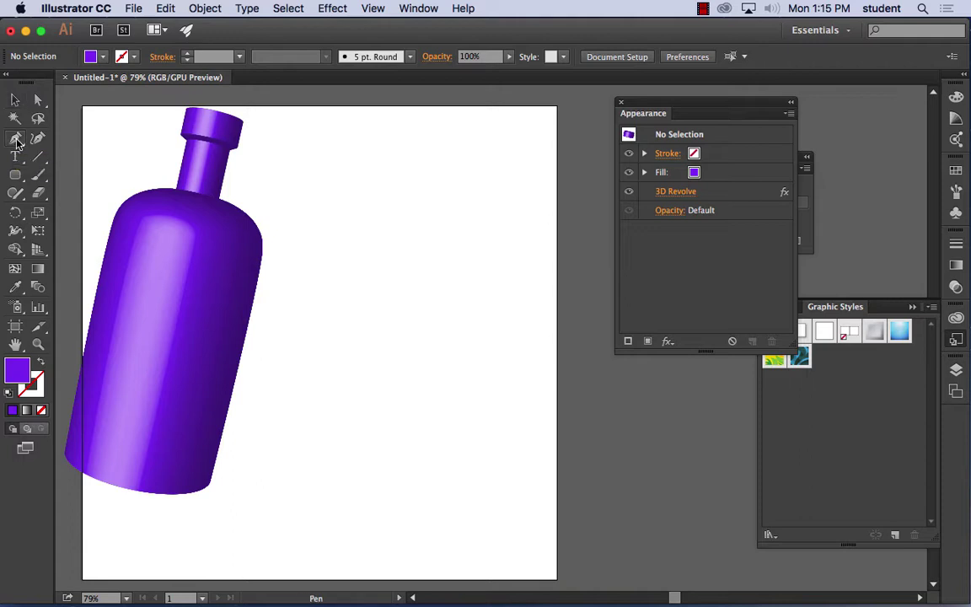
left_click(377, 299)
left_click_drag(421, 267, 455, 270)
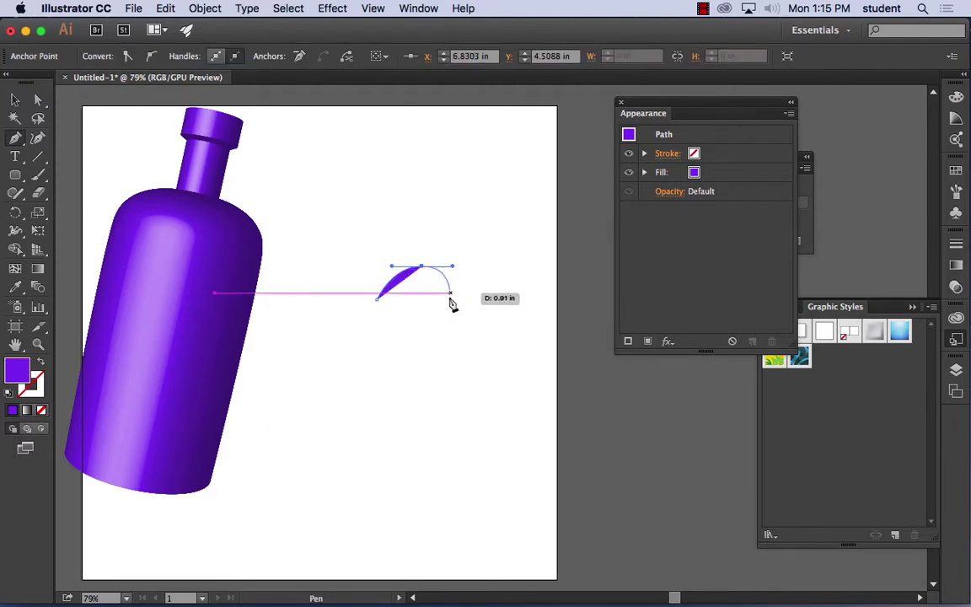
left_click(469, 299)
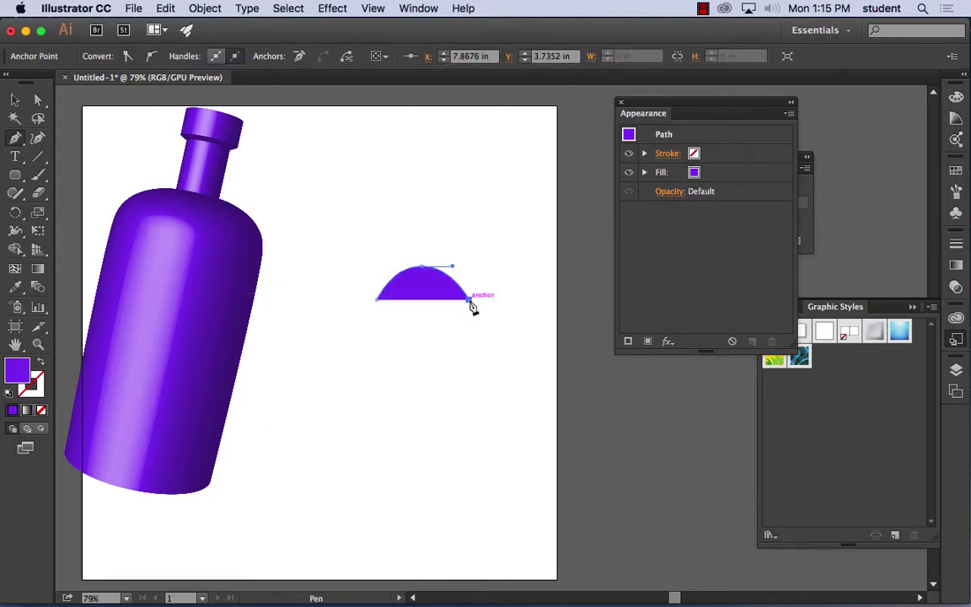
left_click(553, 299)
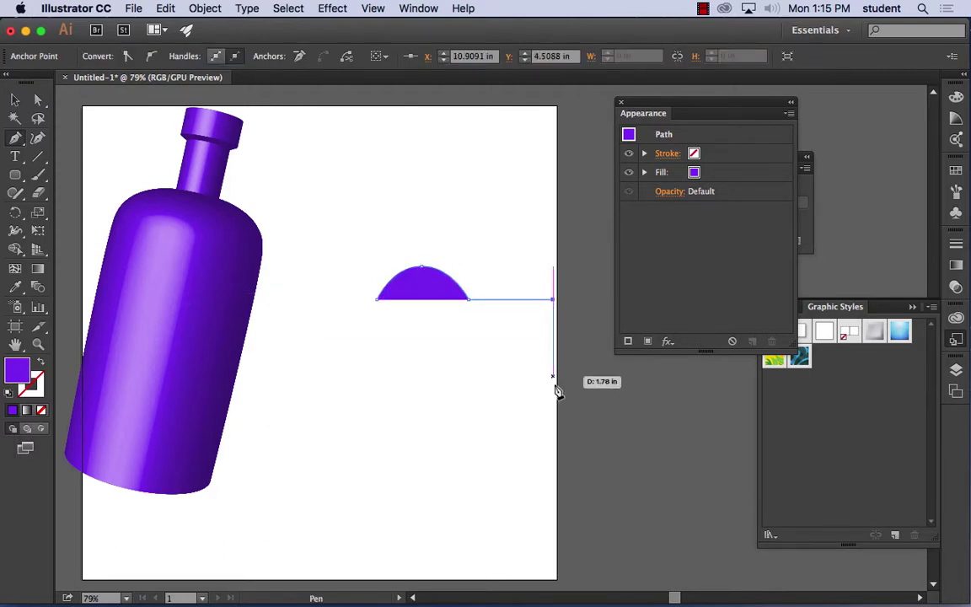
left_click(554, 388)
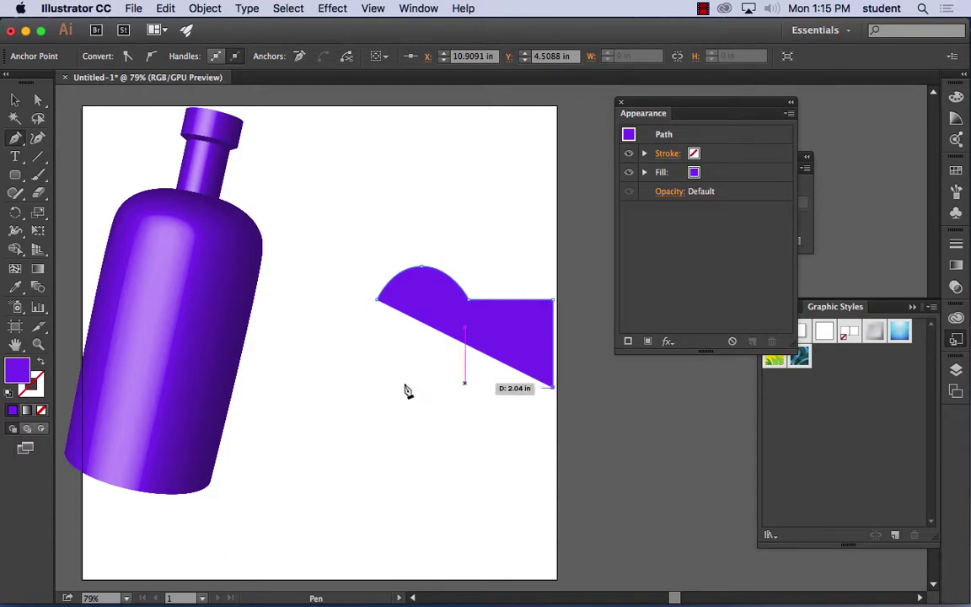
left_click(292, 388)
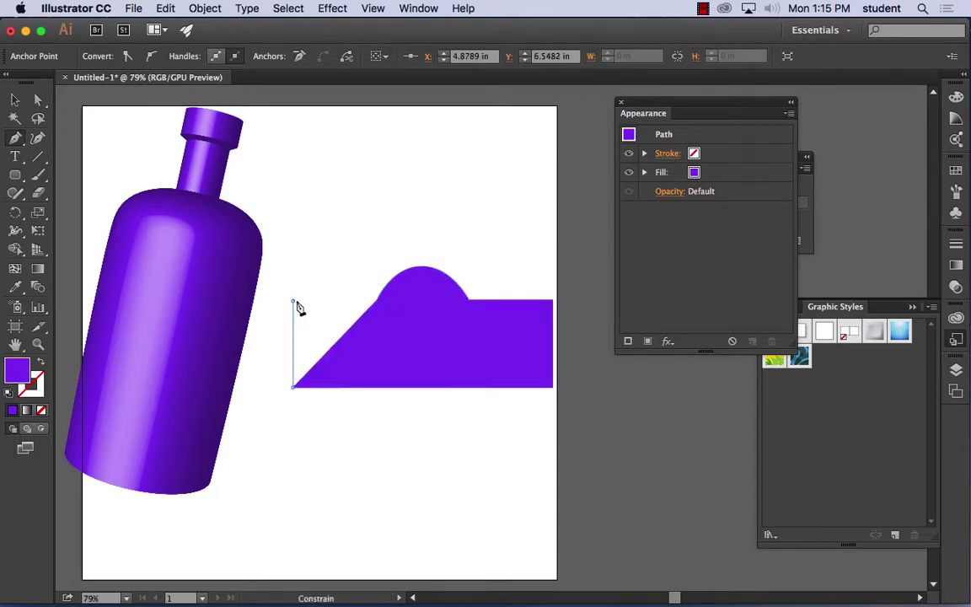
left_click(298, 302, "shift")
left_click(377, 301)
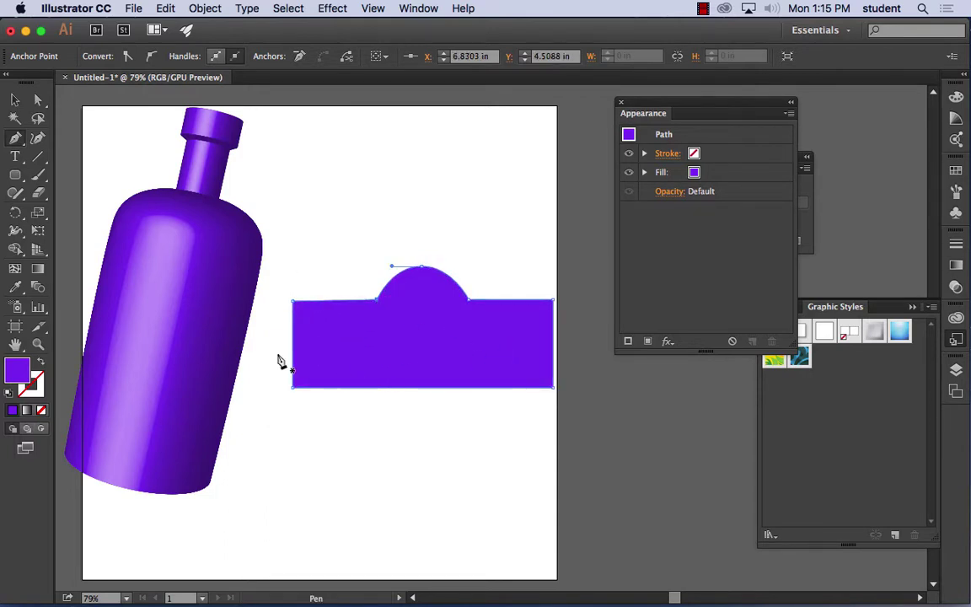
Fill the dome-topped label shape with a pale pink.
key("v")
left_click(349, 281)
left_click(421, 338)
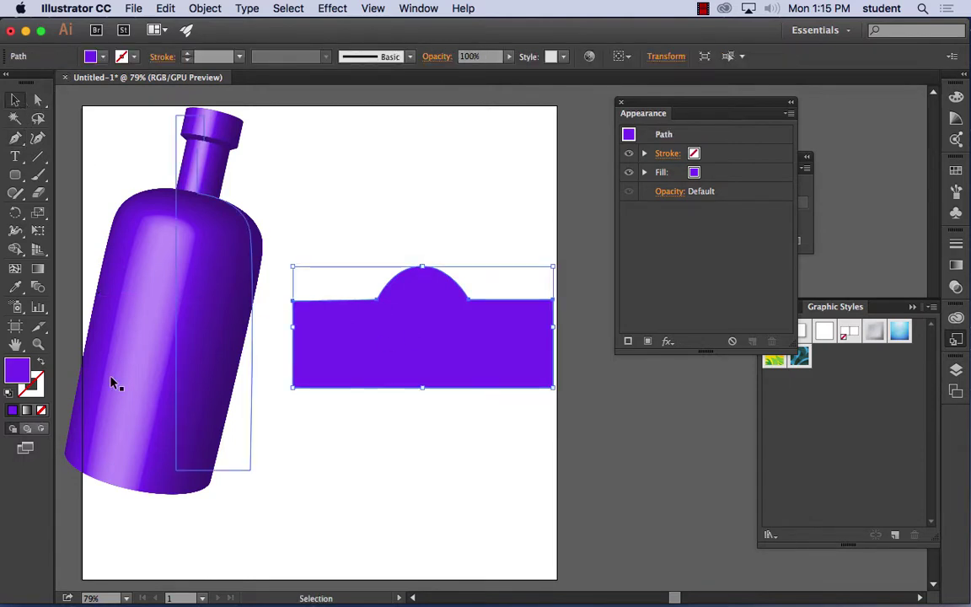
double_click(22, 373)
mouse_move(587, 303)
left_mouse_down()
mouse_move(574, 254)
mouse_move(471, 220)
left_mouse_up()
left_click_drag(674, 329, 675, 205)
left_click(604, 204)
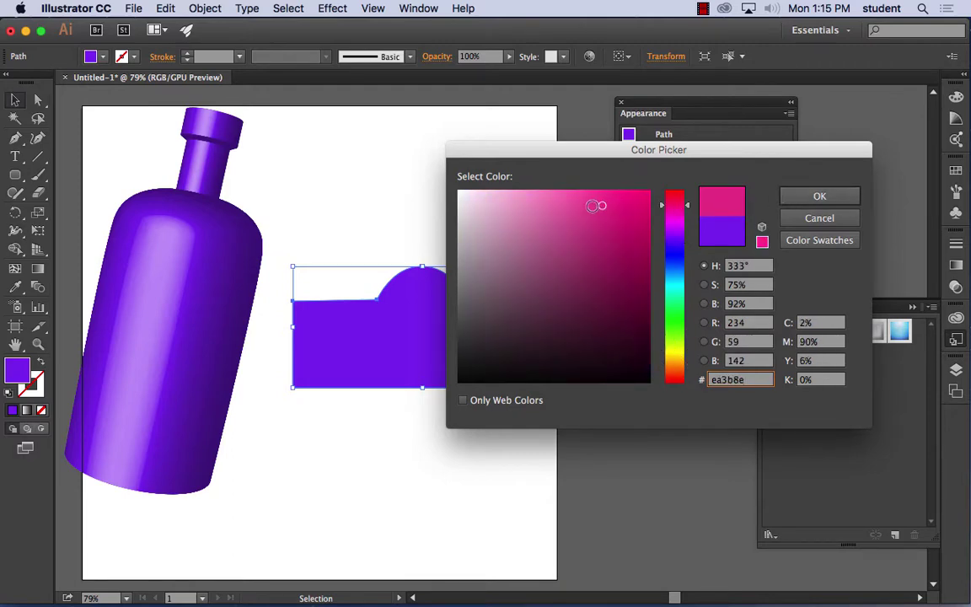
left_click(501, 201)
left_click(811, 197)
With nothing selected, make bright green 29f219 the current fill colour.
left_click(462, 204)
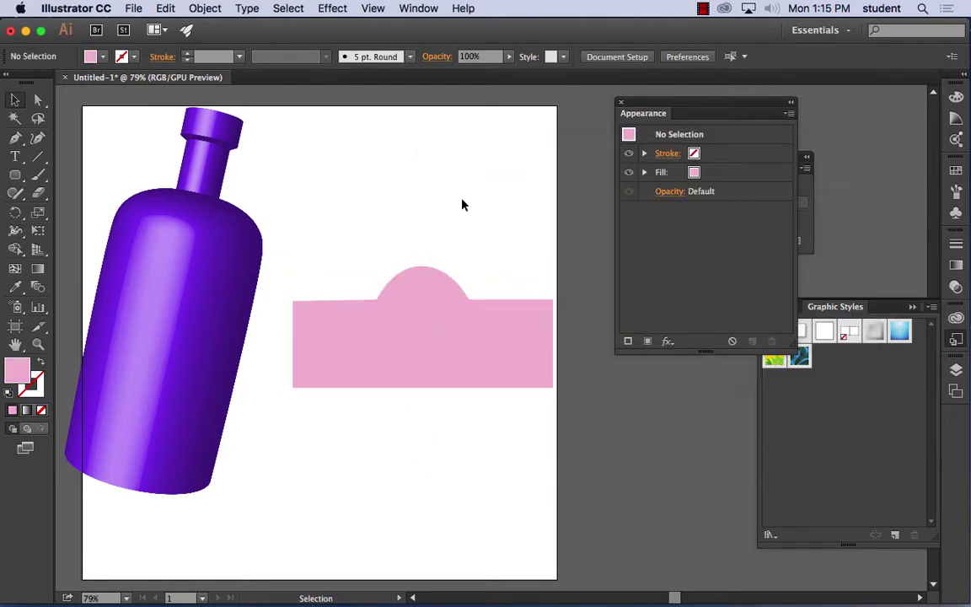
left_click(453, 326)
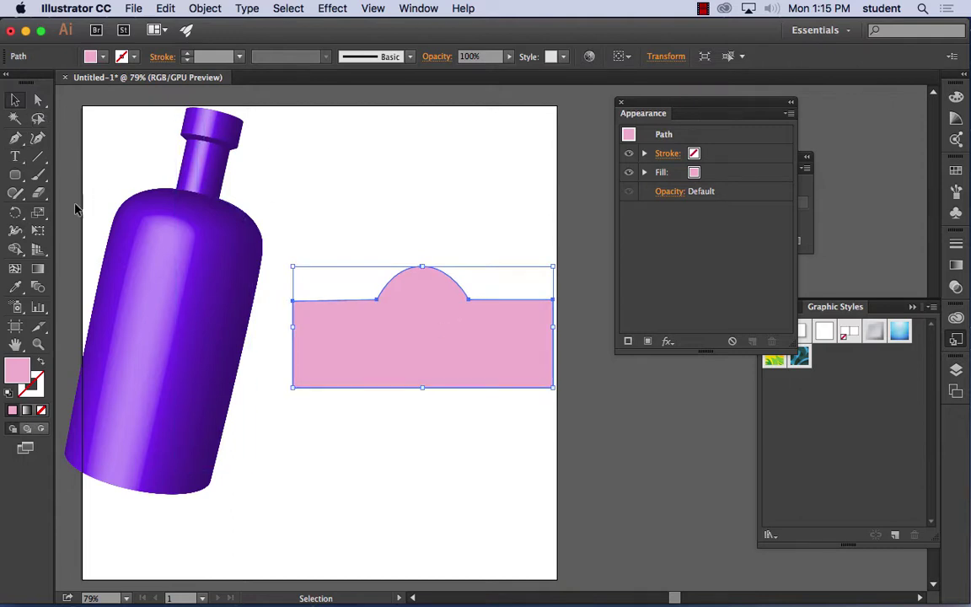
left_click(38, 175)
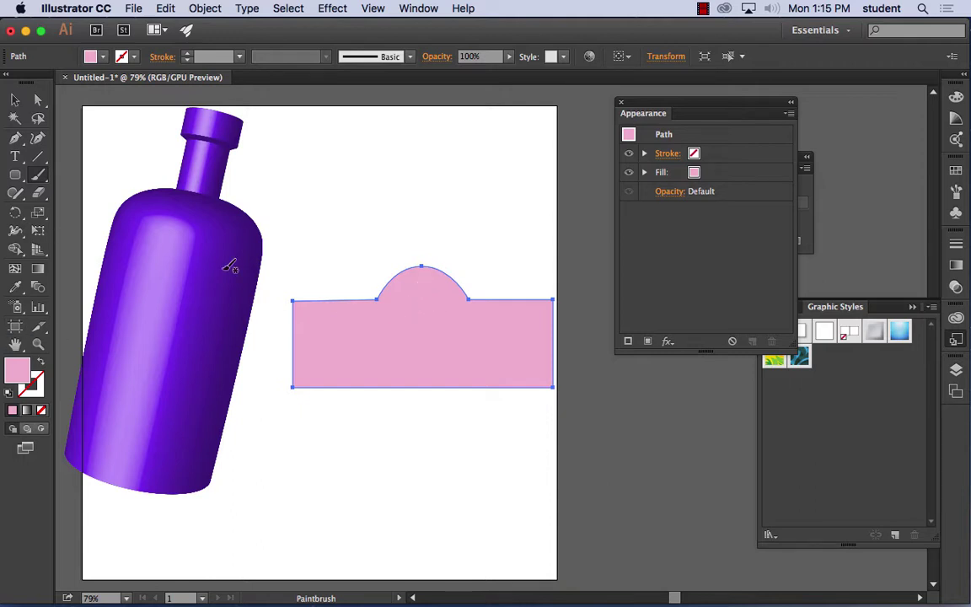
left_click(14, 99)
left_click(281, 160)
double_click(18, 371)
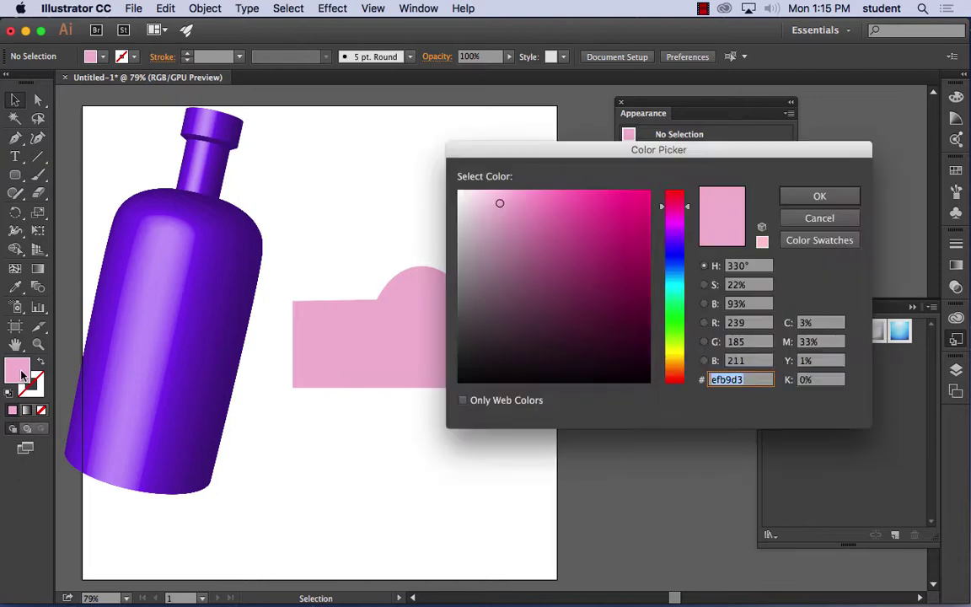
left_click_drag(674, 335, 674, 323)
left_click(631, 199)
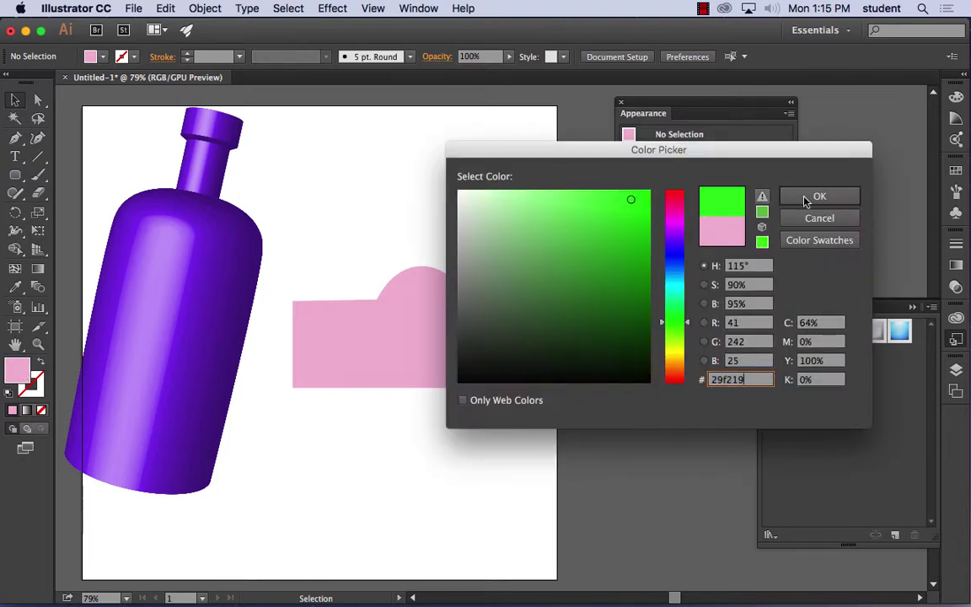
left_click(630, 257)
left_click(822, 197)
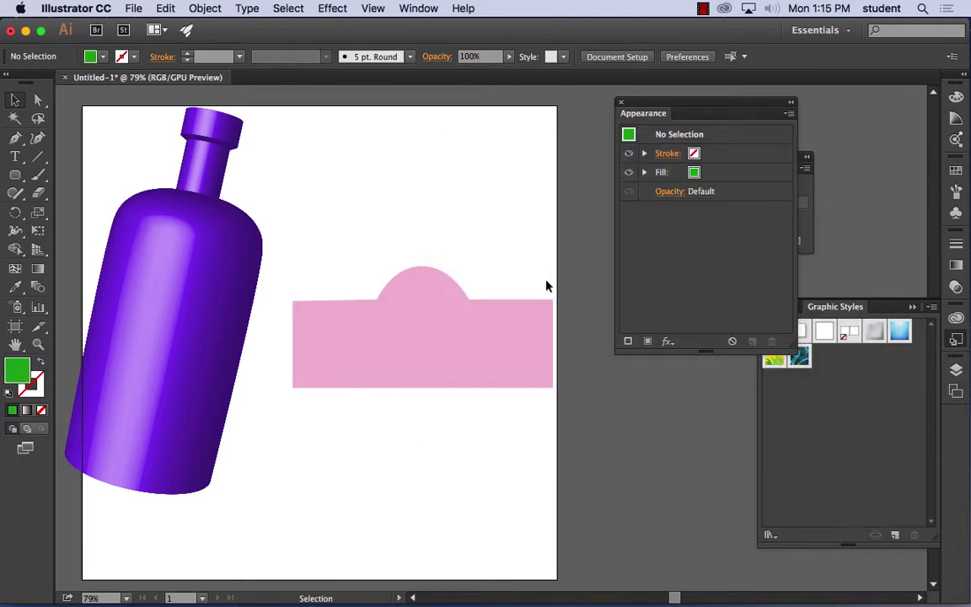
left_click(38, 174)
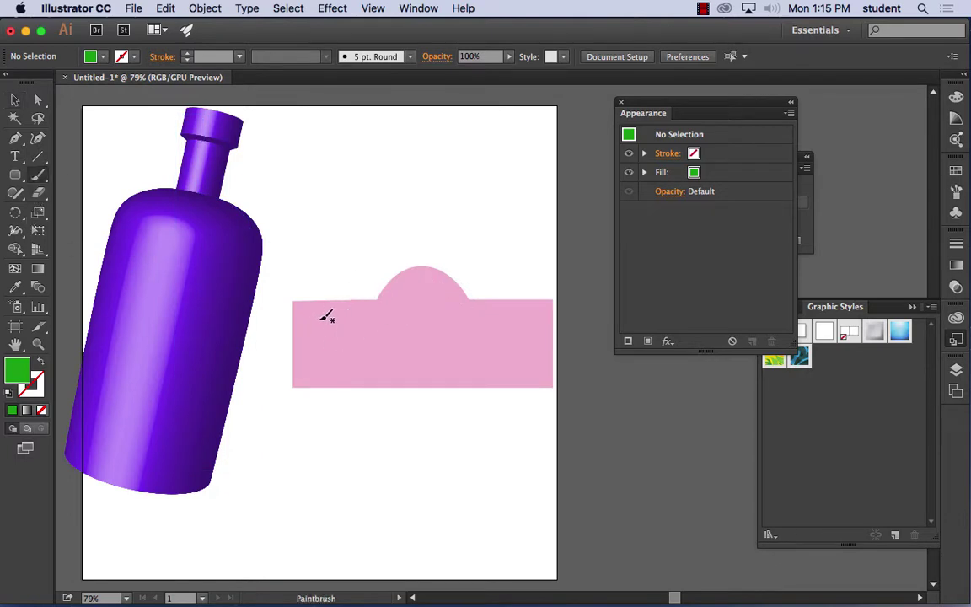
Paint small green palms at the label's upper left and right, swapping fill and stroke between them.
mouse_move(328, 316)
left_mouse_down()
mouse_move(334, 306)
mouse_move(328, 312)
mouse_move(339, 315)
mouse_move(309, 310)
mouse_move(324, 314)
left_mouse_up()
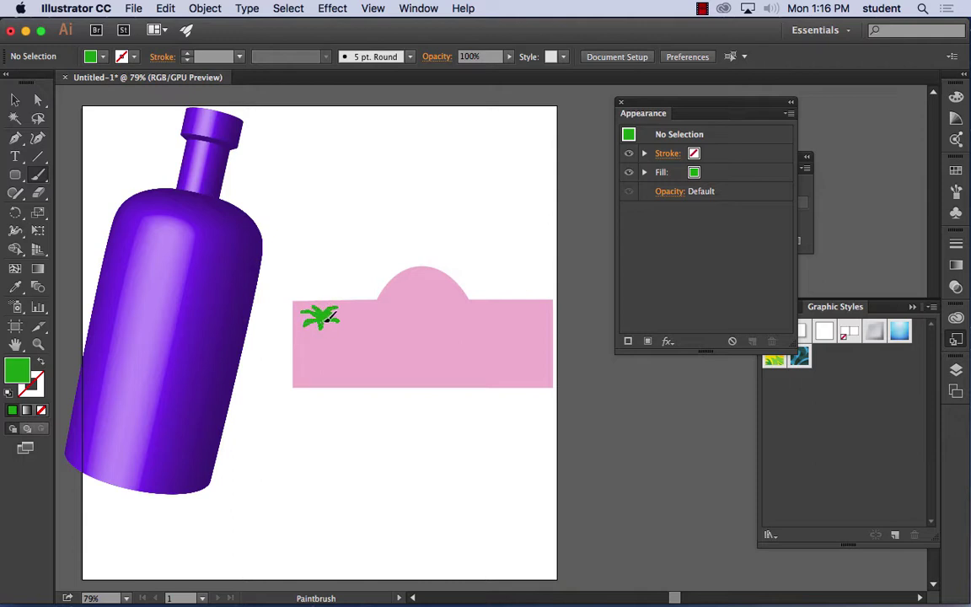
key("shift+x")
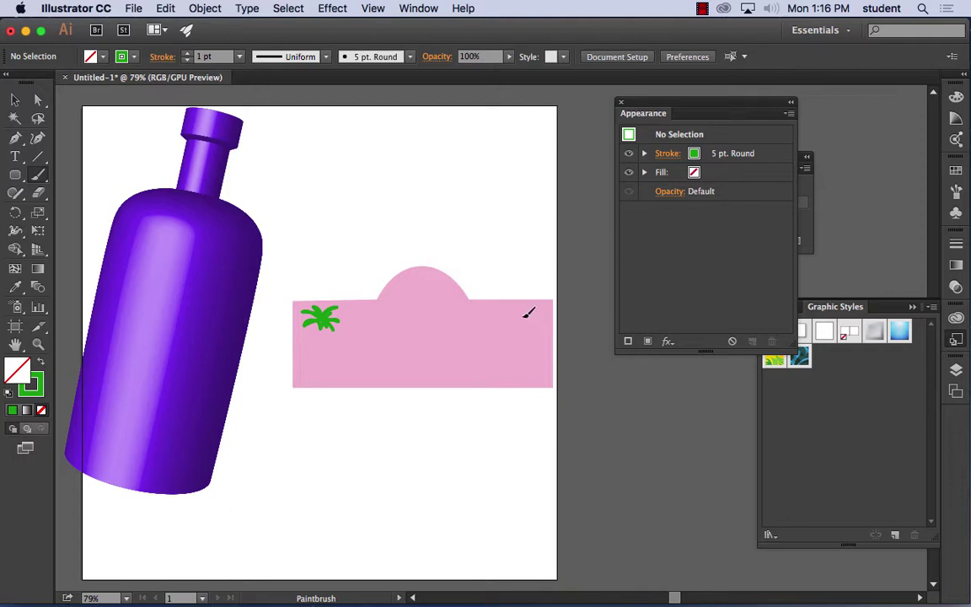
mouse_move(522, 317)
left_mouse_down()
mouse_move(540, 307)
mouse_move(524, 312)
left_mouse_up()
mouse_move(526, 309)
left_mouse_down()
mouse_move(527, 325)
mouse_move(536, 307)
mouse_move(533, 322)
left_mouse_up()
Set the stroke to dark navy 07234f and hand-letter 'Rascor' across the label's middle.
double_click(38, 390)
left_click_drag(539, 308, 529, 354)
left_click_drag(677, 341, 672, 272)
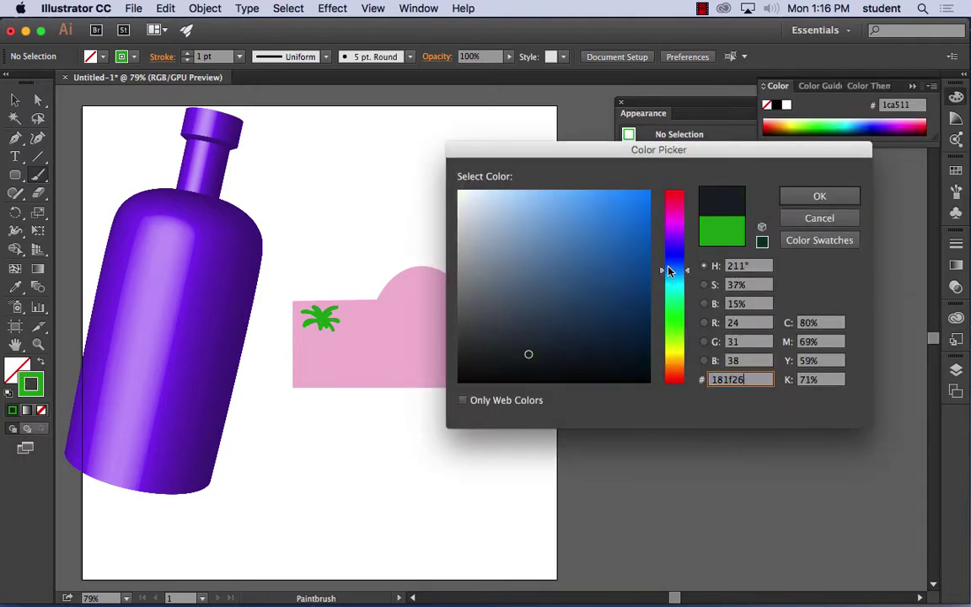
left_click_drag(570, 289, 634, 321)
left_click(820, 195)
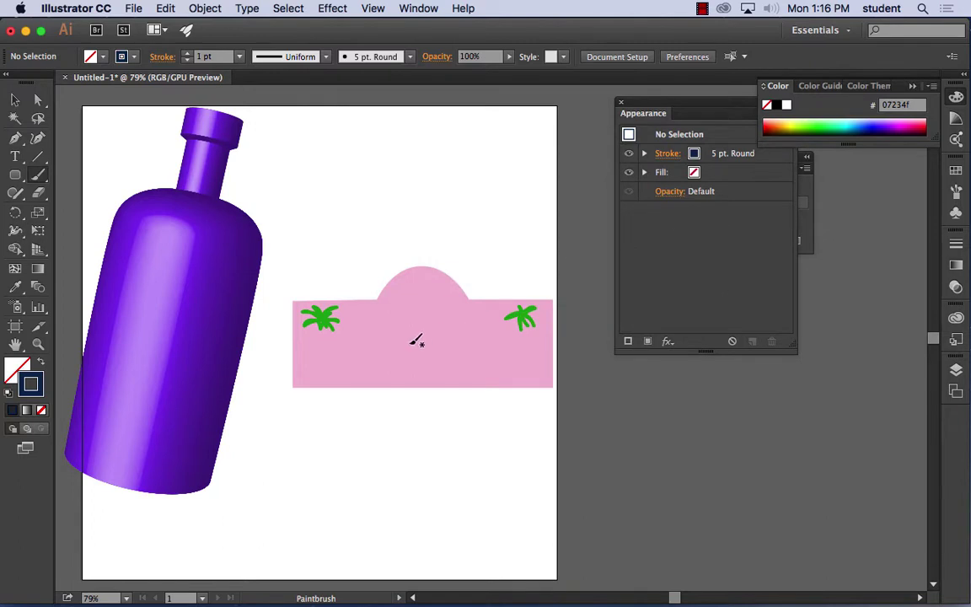
mouse_move(372, 311)
left_mouse_down()
mouse_move(370, 342)
mouse_move(377, 309)
mouse_move(394, 316)
mouse_move(373, 325)
mouse_move(392, 323)
mouse_move(397, 336)
mouse_move(420, 322)
mouse_move(424, 335)
mouse_move(430, 319)
mouse_move(435, 334)
mouse_move(452, 320)
mouse_move(454, 331)
mouse_move(478, 318)
mouse_move(479, 327)
mouse_move(504, 315)
left_mouse_up()
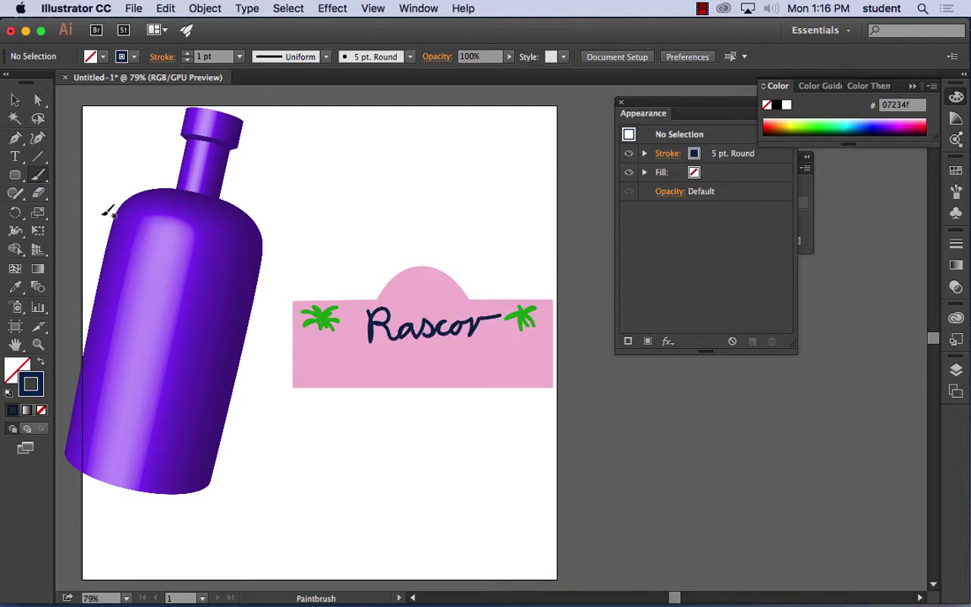
left_click(14, 99)
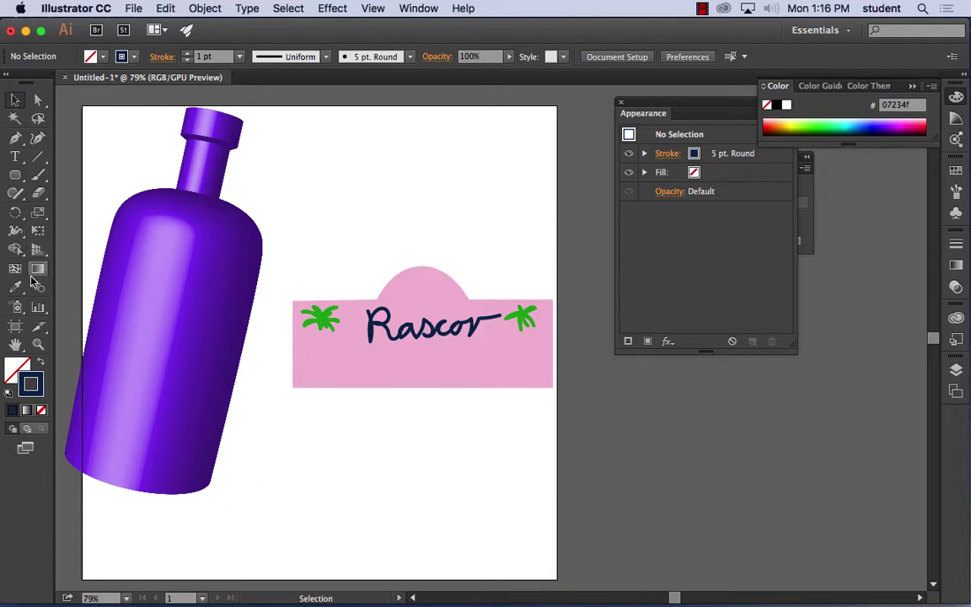
Add large black 'VINO' text centred beneath 'Rascor' on the label.
left_click(16, 157)
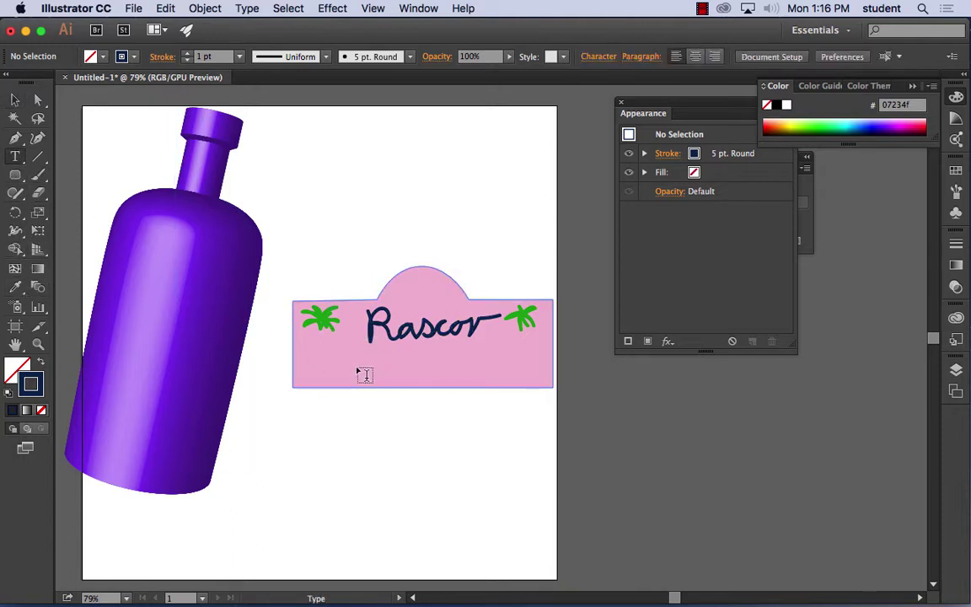
left_click(541, 406)
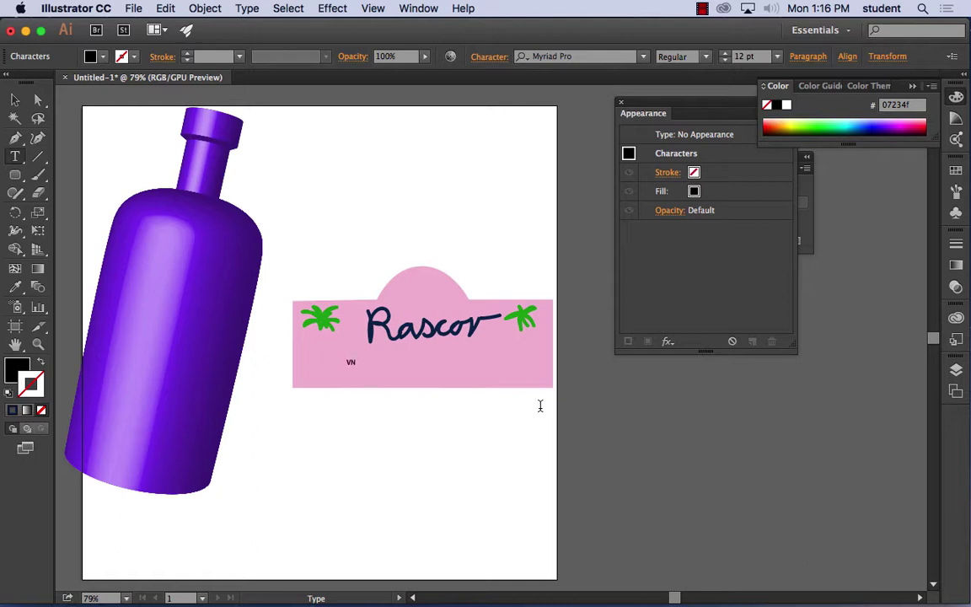
type("VINO")
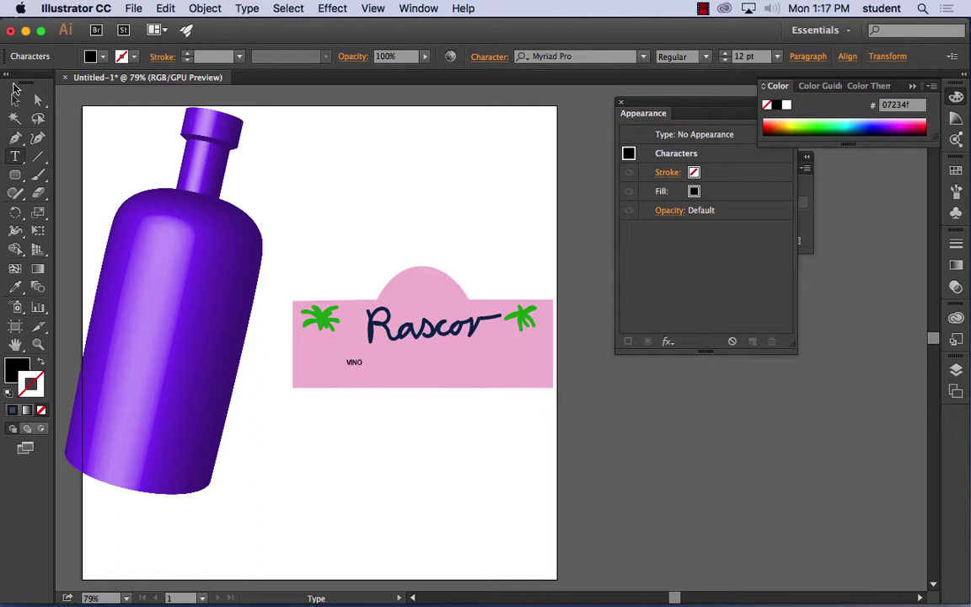
left_click(15, 100)
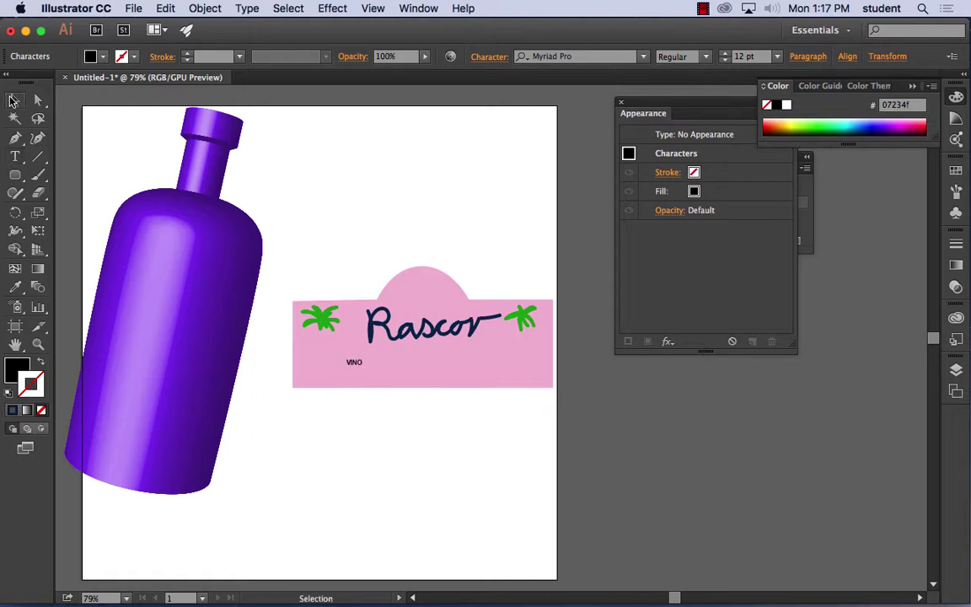
left_click_drag(364, 370, 434, 375)
left_click(464, 232)
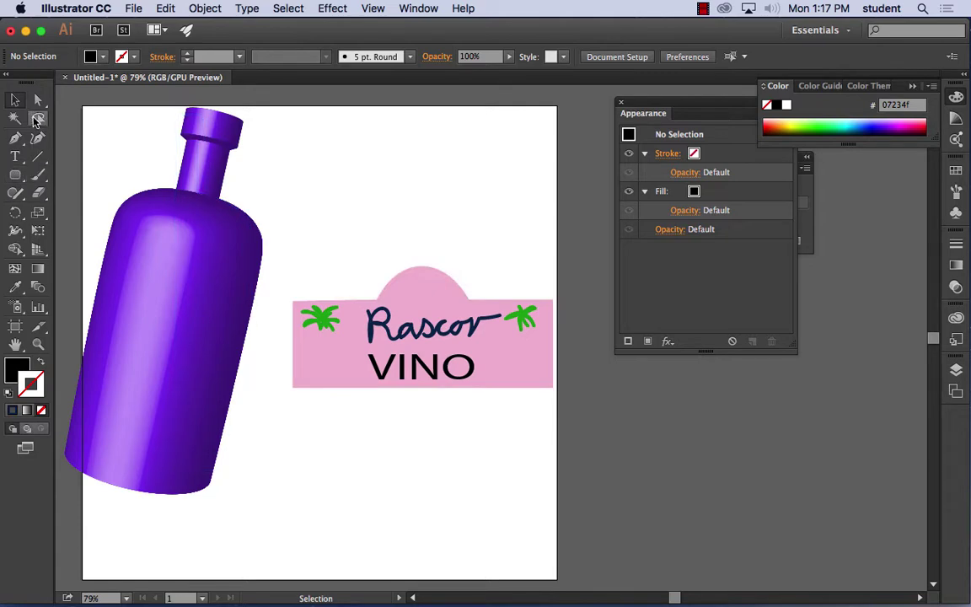
Draw a black triangle under the left palm, resize it, and copy it under the right palm.
left_click(16, 138)
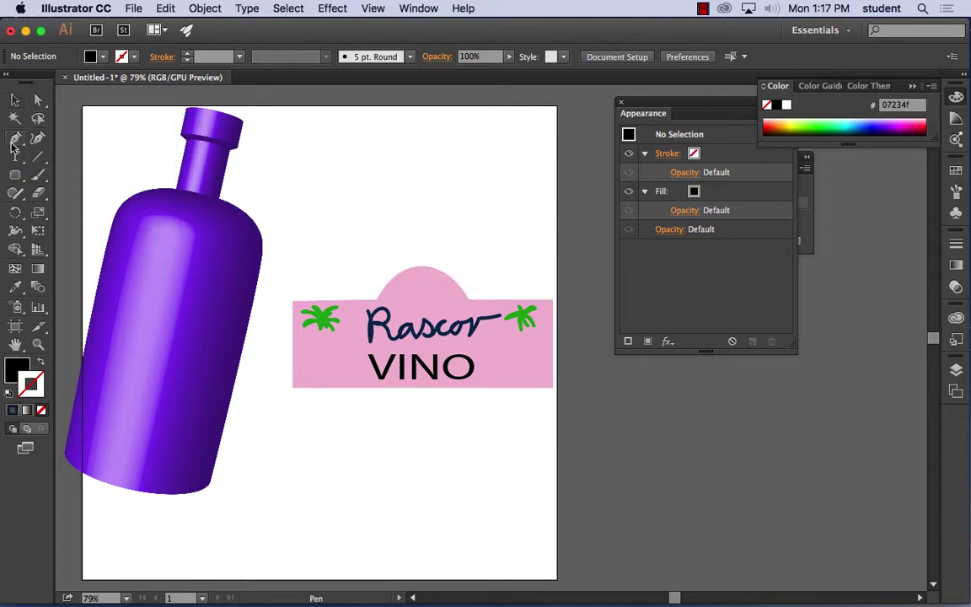
left_click(313, 364)
left_click(328, 341)
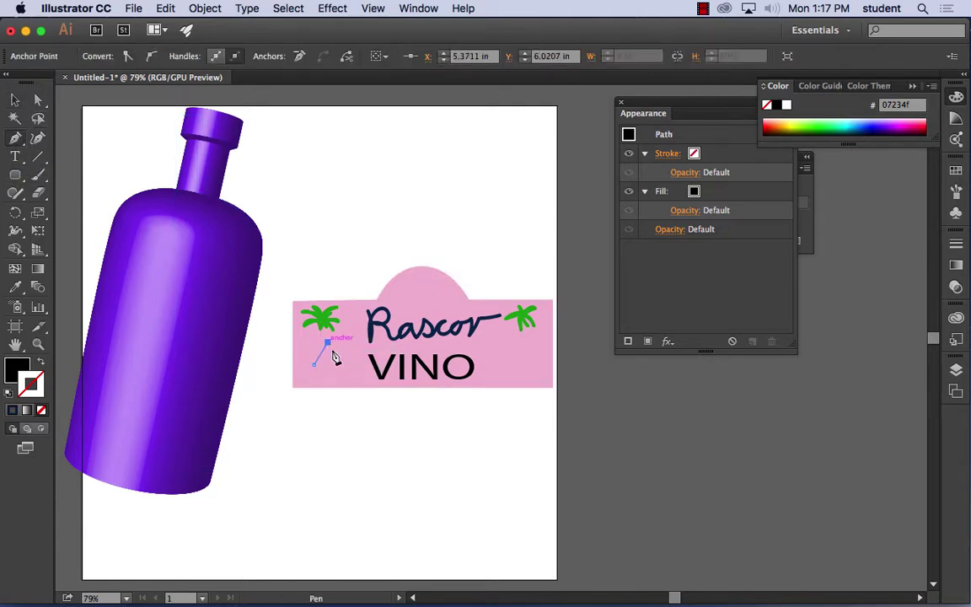
left_click(339, 364)
left_click(314, 365)
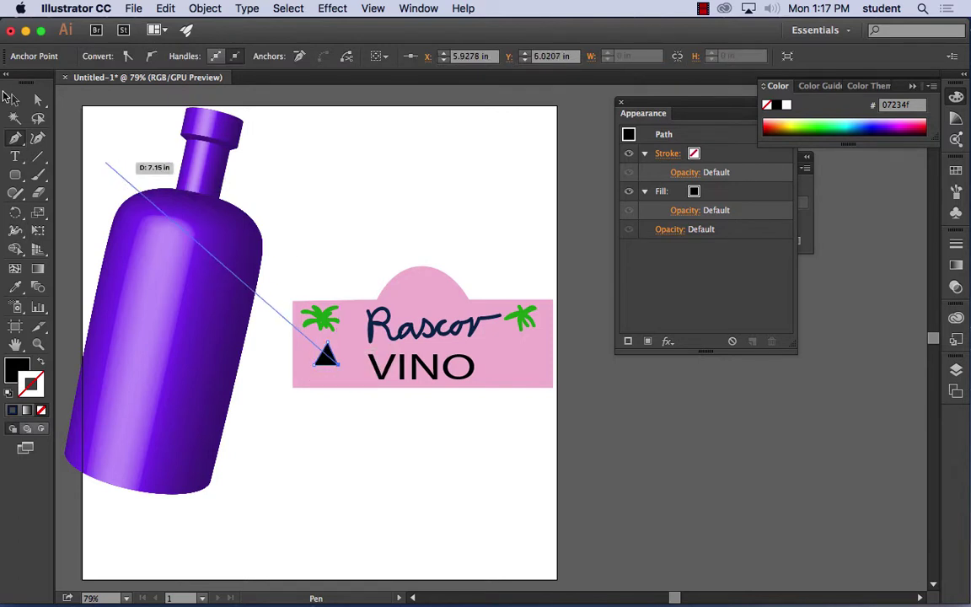
left_click(14, 99)
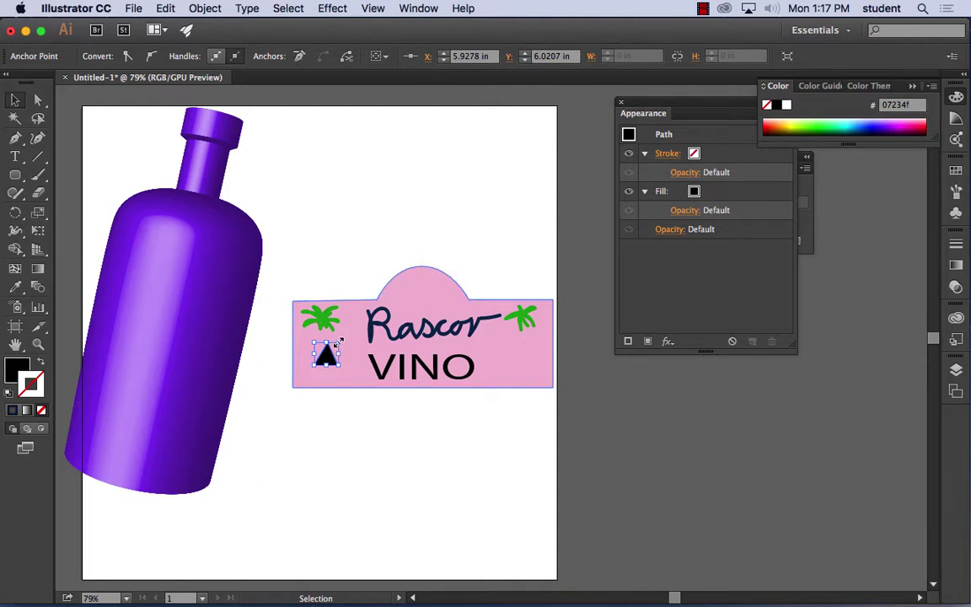
left_click_drag(340, 341, 527, 338)
left_click(449, 245)
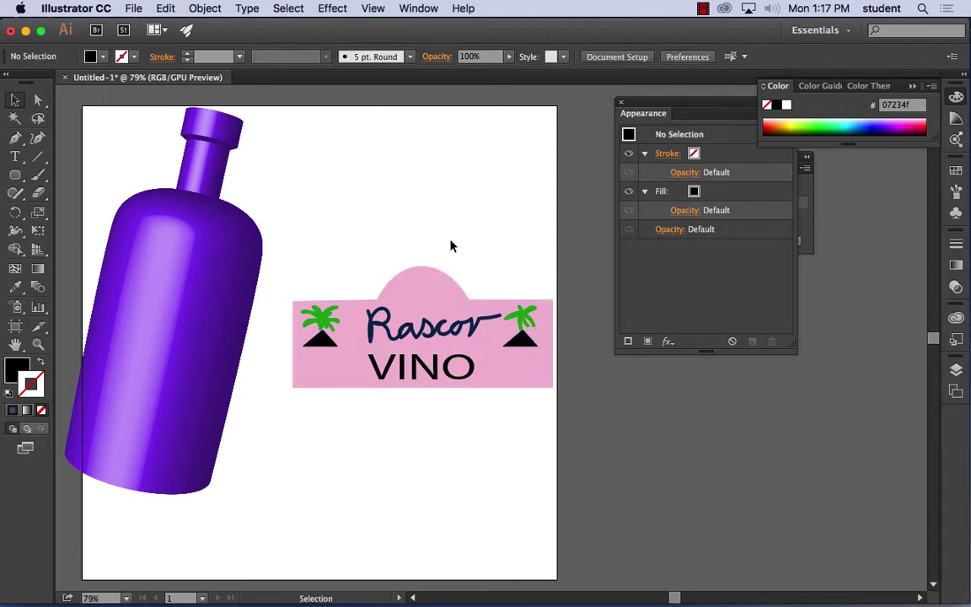
Draw a small circle in the label's arched top and shift its fill hue toward yellow.
left_click(15, 175)
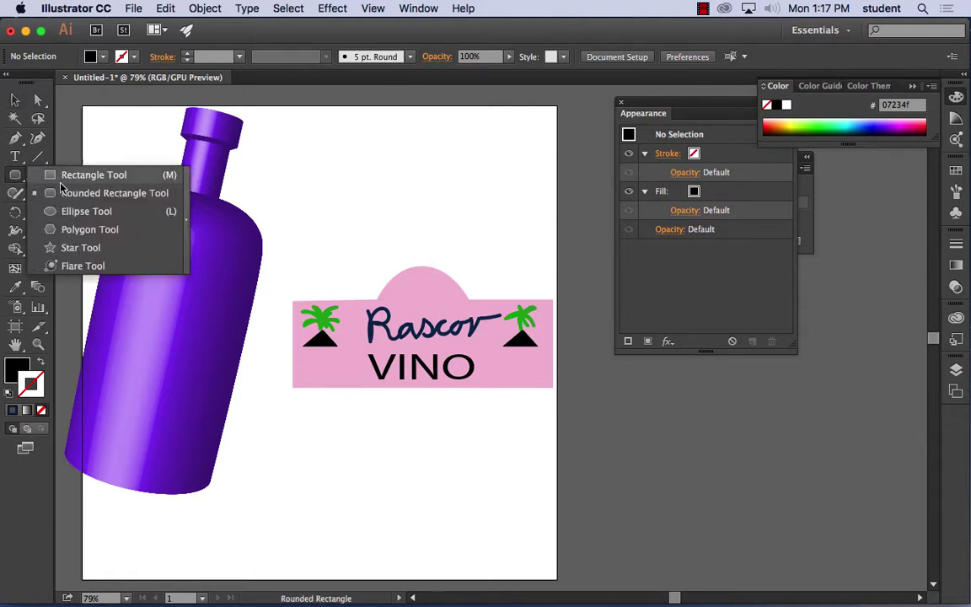
left_click(84, 210)
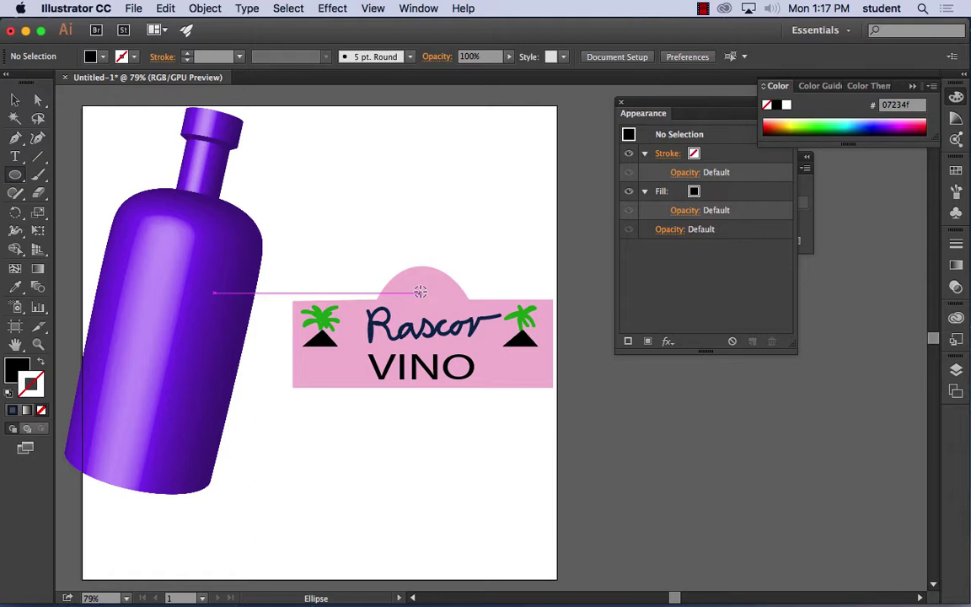
left_click_drag(420, 291, 440, 310)
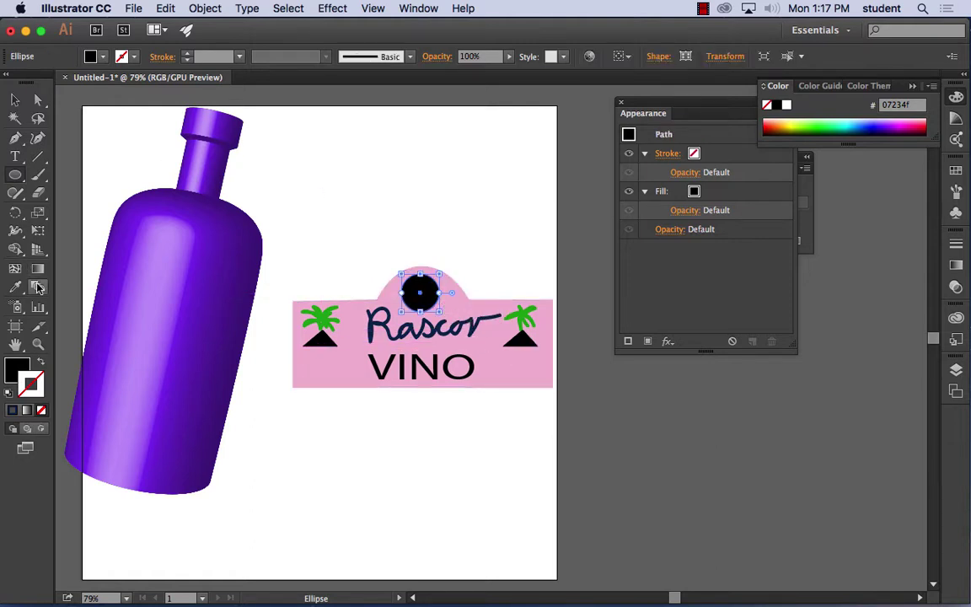
double_click(21, 369)
left_click(613, 223)
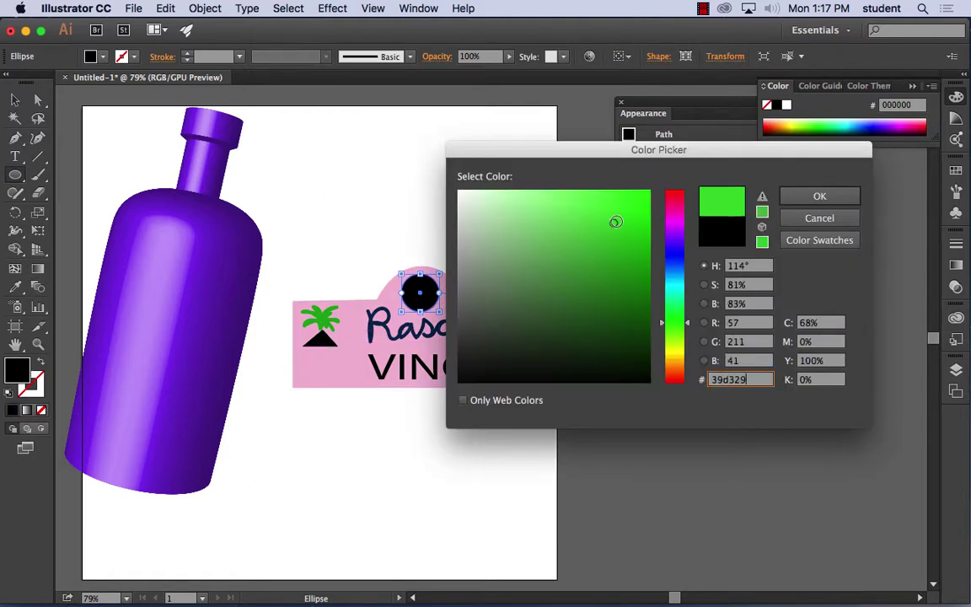
left_click(676, 311)
left_click_drag(676, 308, 677, 354)
Confirm a bright yellow fill for the circle and nudge it slightly right.
left_click(630, 204)
left_click(820, 196)
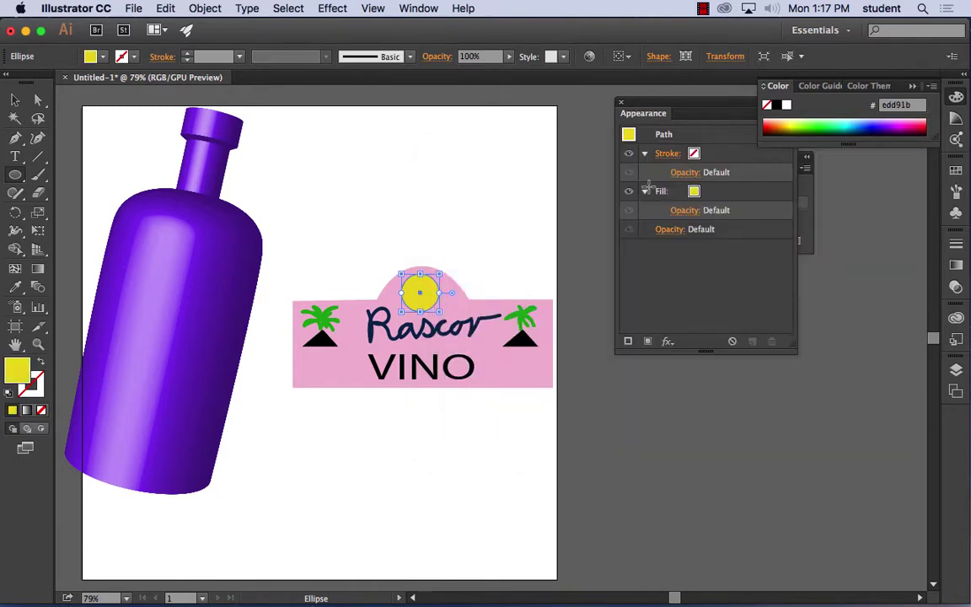
left_click(401, 211)
left_click(460, 327)
left_click(14, 100)
left_click(347, 223)
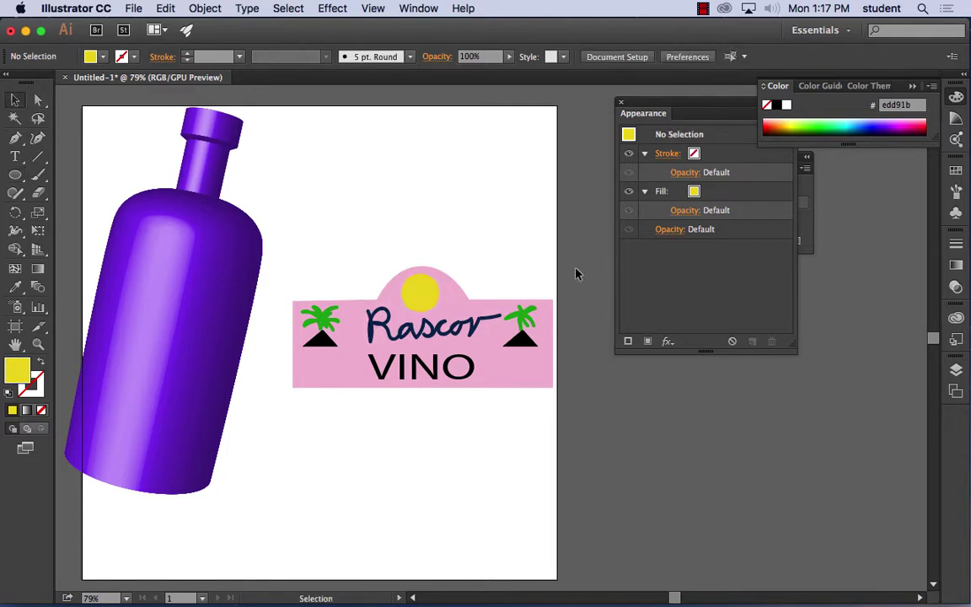
left_click_drag(423, 289, 435, 295)
left_click(422, 206)
Apply the yellow-orange-red gradient swatch to the circle and set its type to Radial.
scroll(60, 185, "up", 1)
left_click(26, 411)
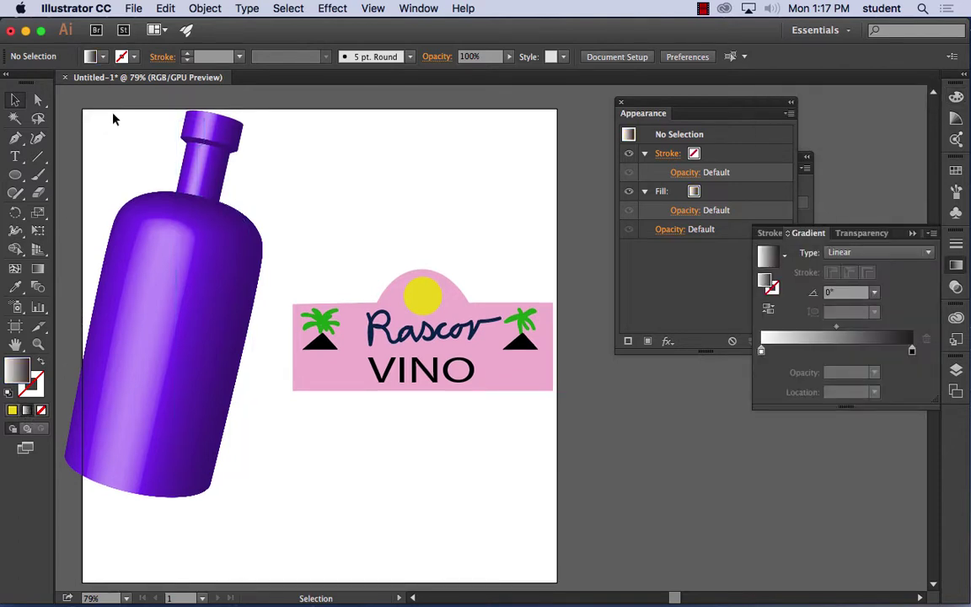
left_click(419, 294)
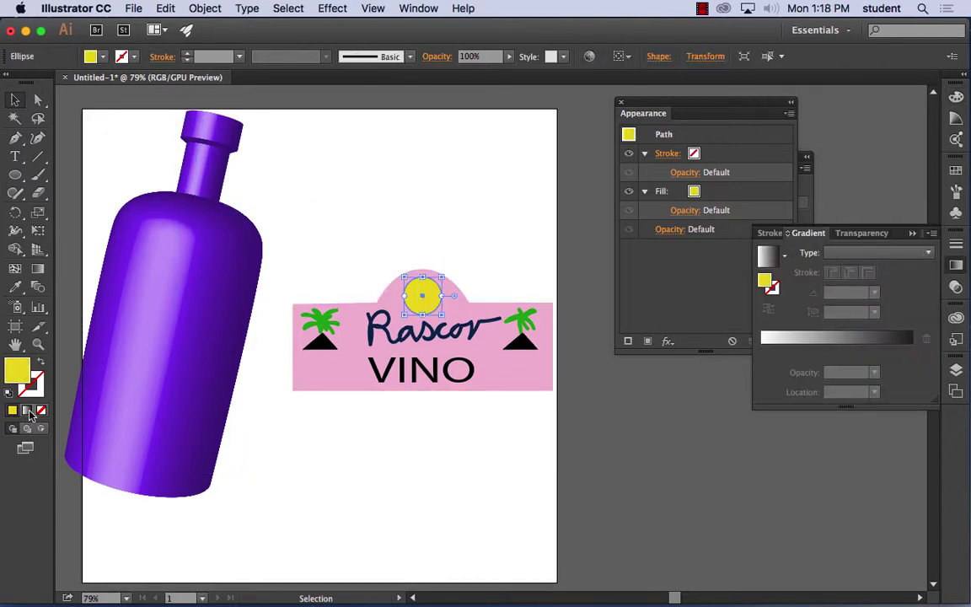
key("period")
left_click(91, 57)
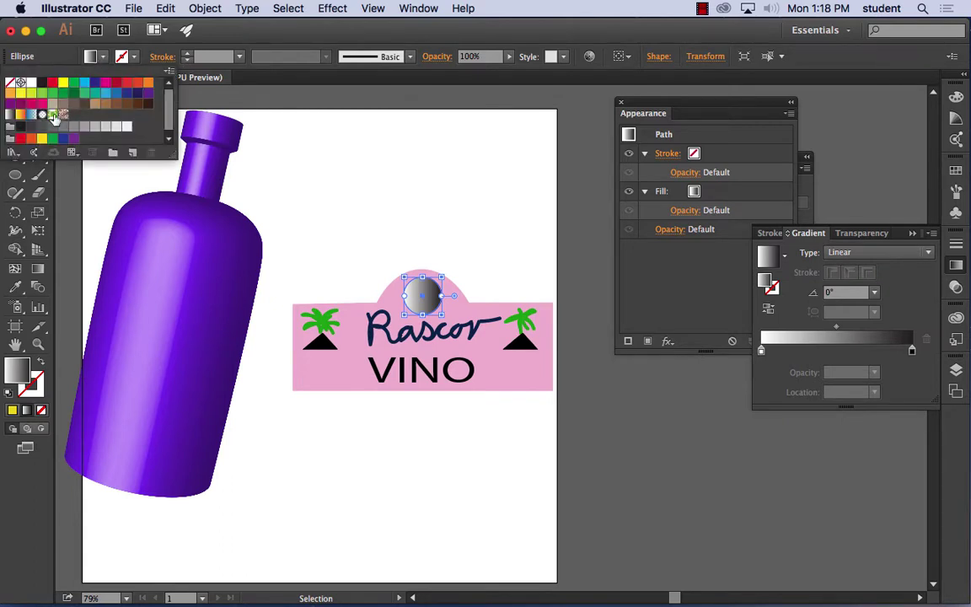
left_click(20, 115)
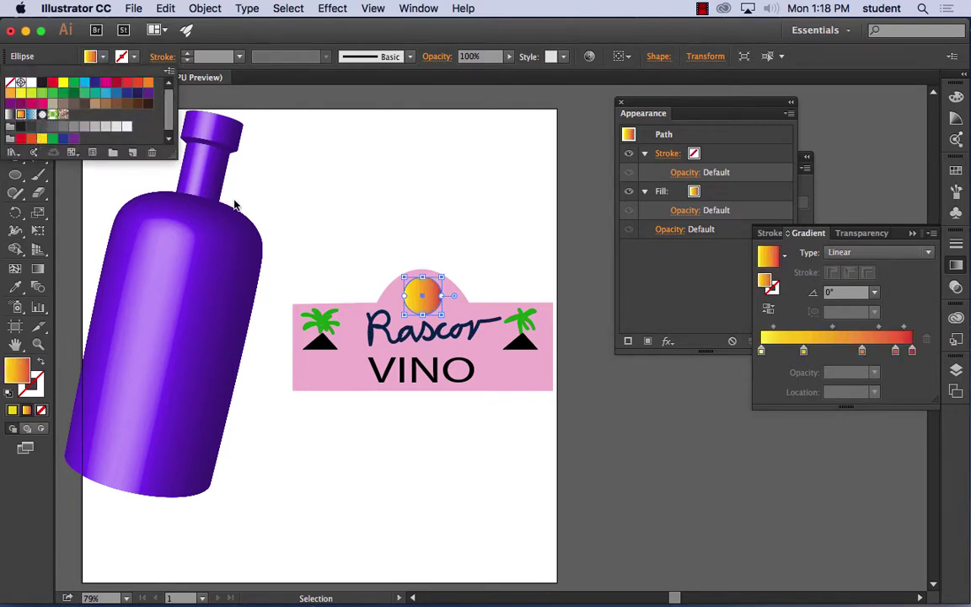
left_click(893, 315)
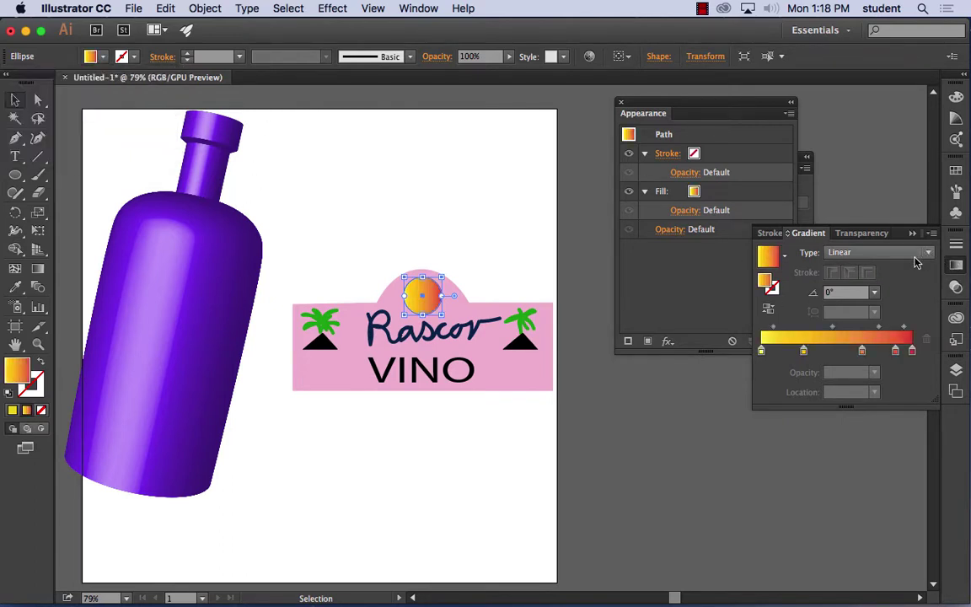
left_click(928, 252)
left_click(895, 286)
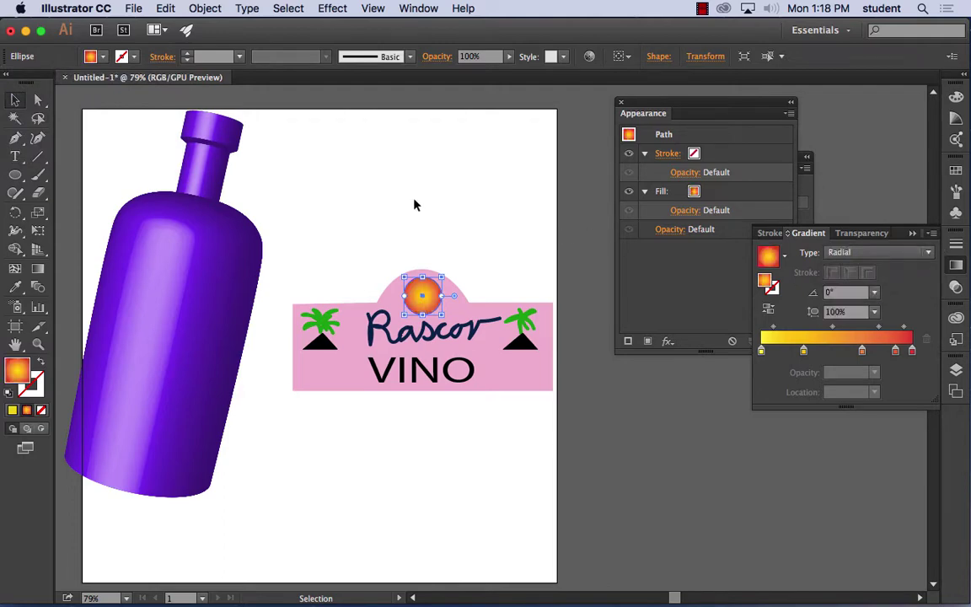
left_click(366, 172)
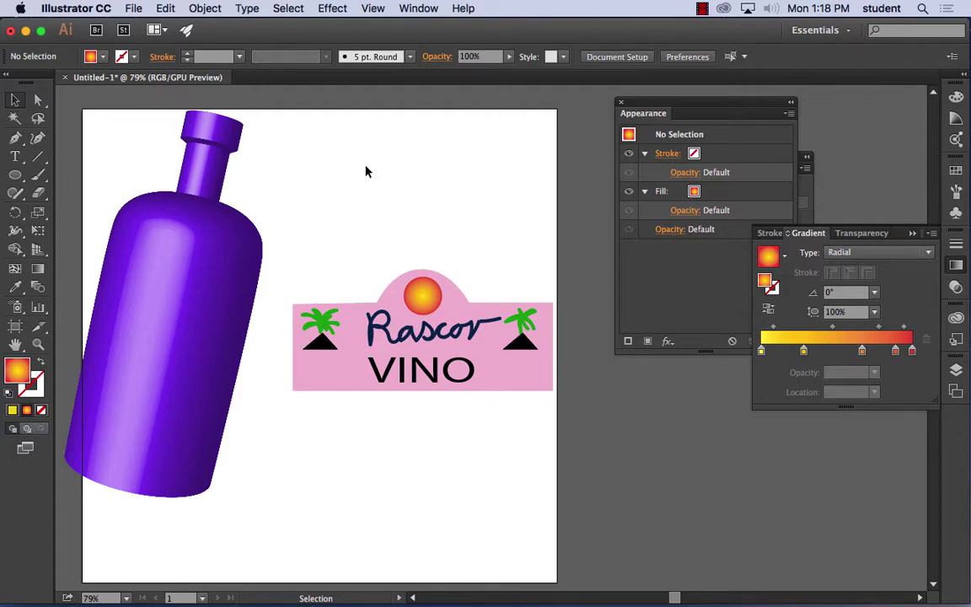
left_click(417, 8)
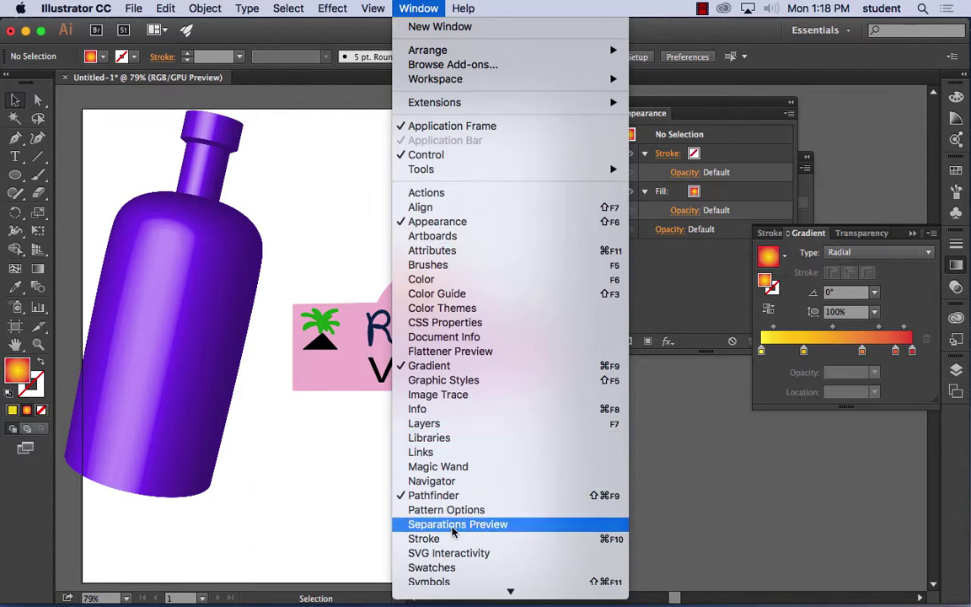
Show the Symbols panel and drag the marquee-selected Rascor VINO label into it.
scroll(455, 498, "down", 5)
left_click(462, 441)
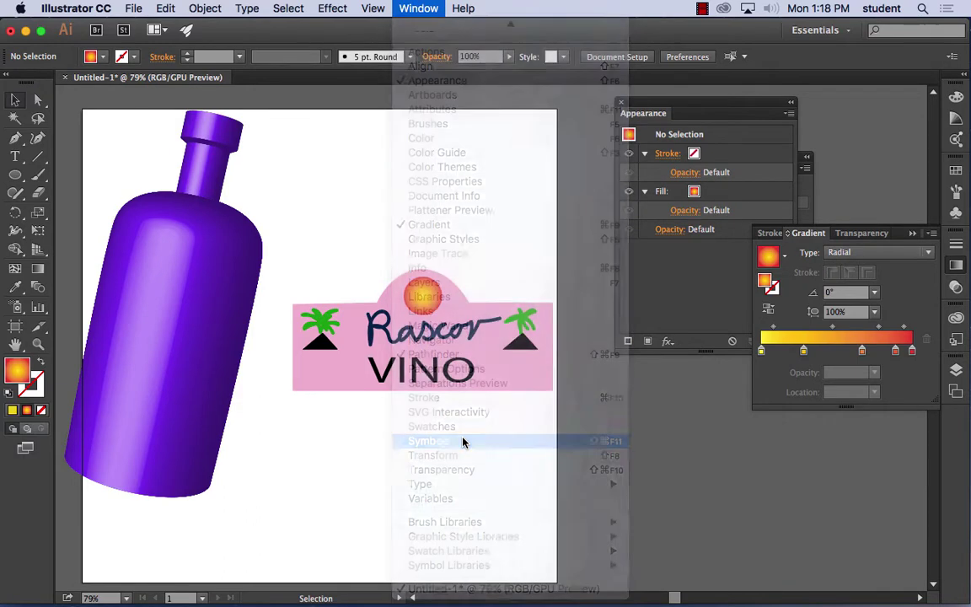
left_click_drag(871, 164, 449, 123)
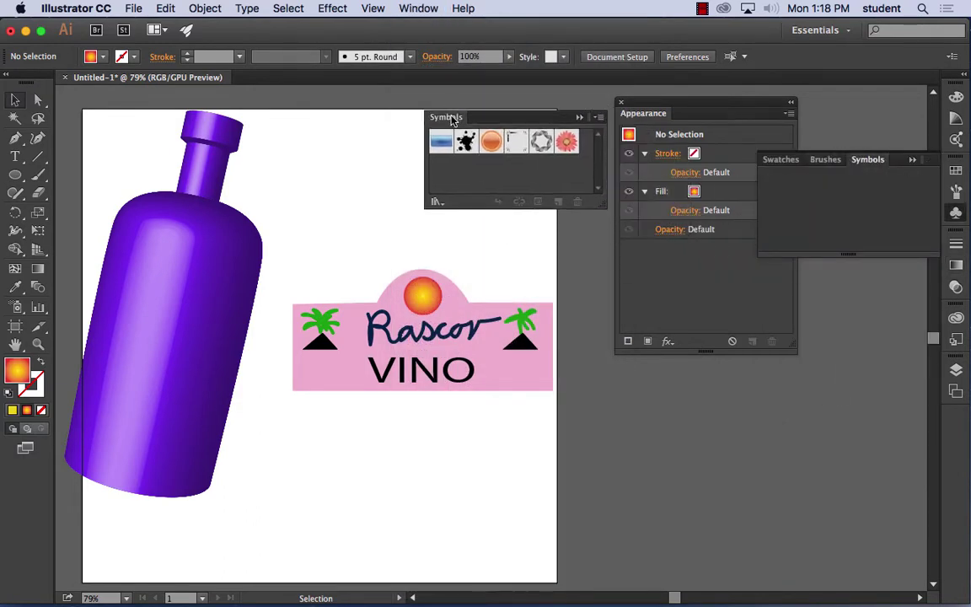
scroll(281, 269, "up", 3)
left_click_drag(283, 272, 589, 464)
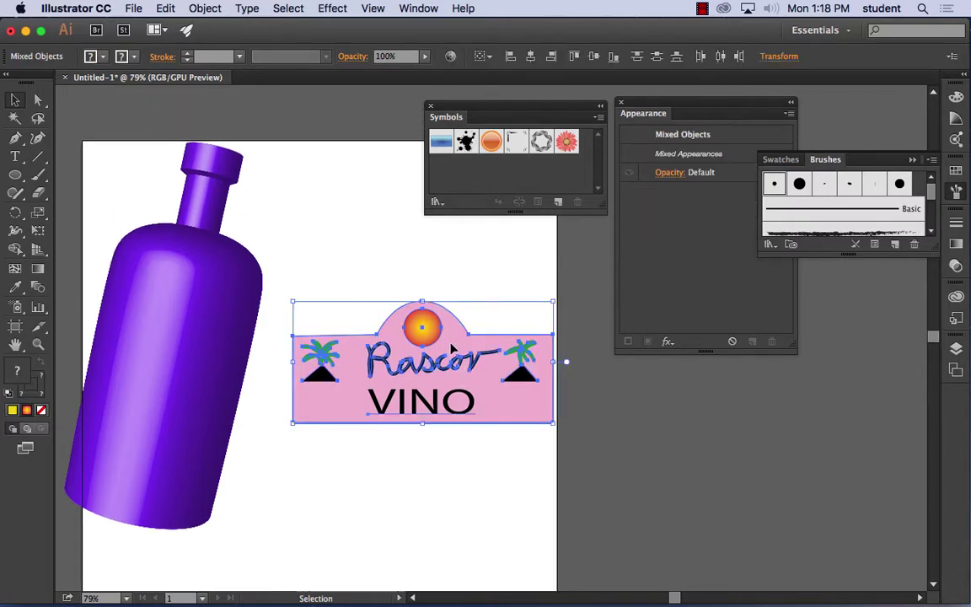
left_click_drag(452, 348, 498, 178)
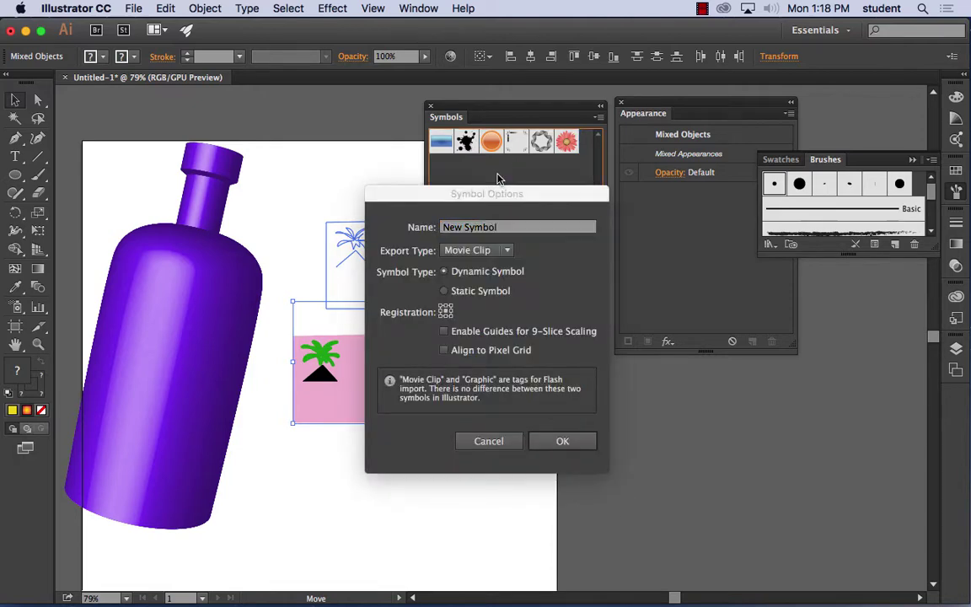
Name the symbol 'Wine Lable', keep Movie Clip as export type, and confirm.
left_click(461, 208)
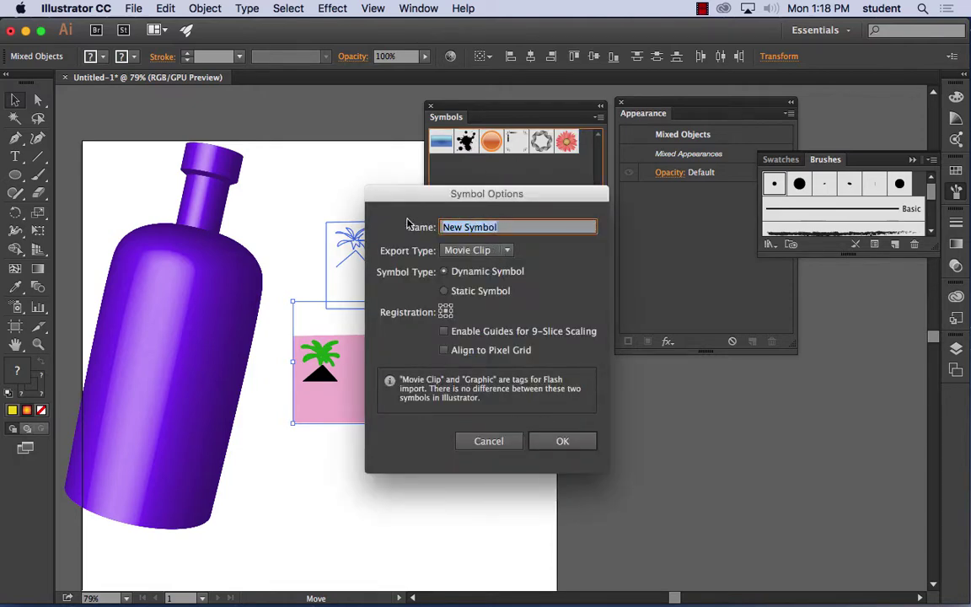
type("Win")
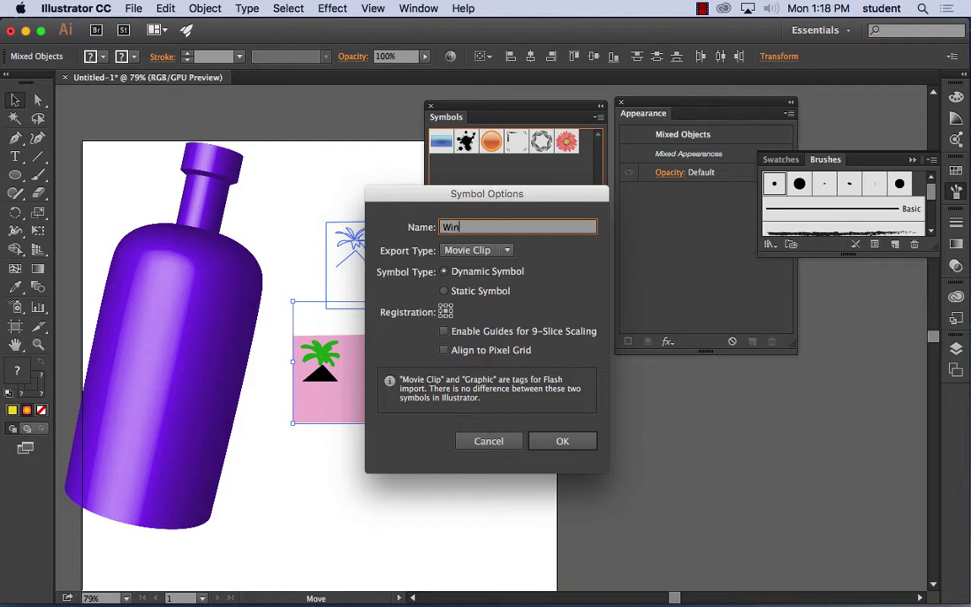
type("e Lable")
left_click(474, 250)
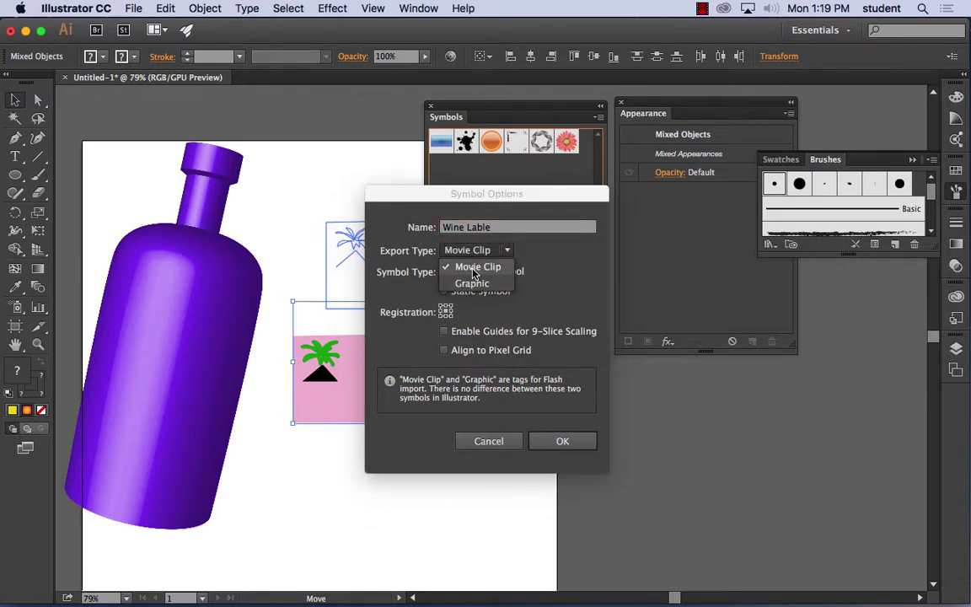
left_click(564, 279)
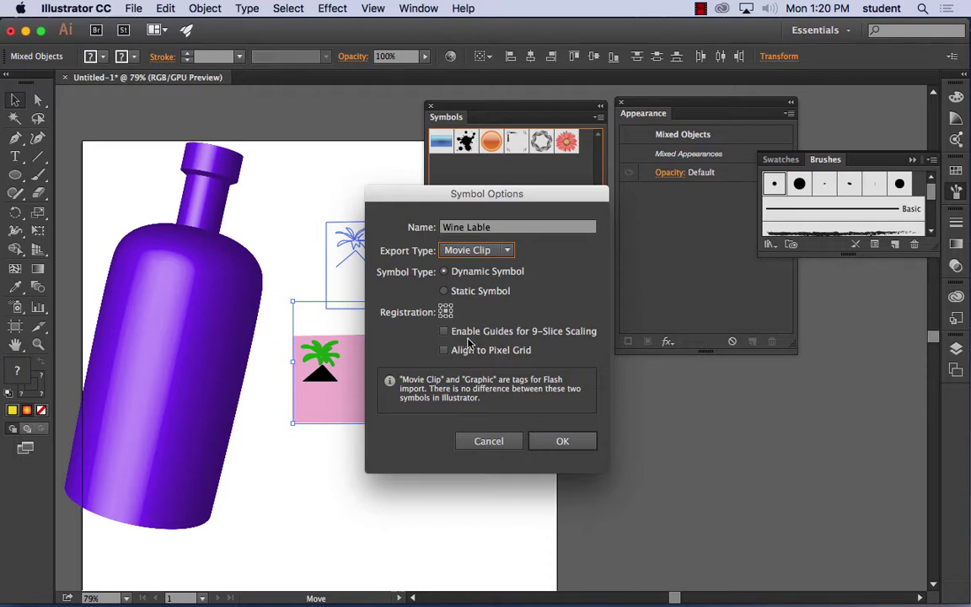
left_click(559, 441)
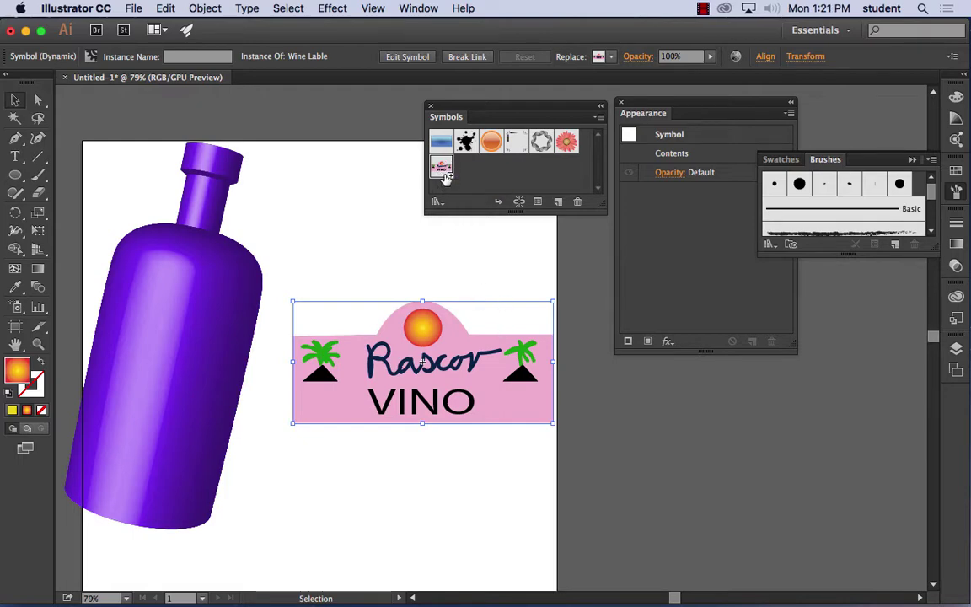
Remove the loose Wine Lable instance from the artboard, undoing the trial placements.
key("Delete")
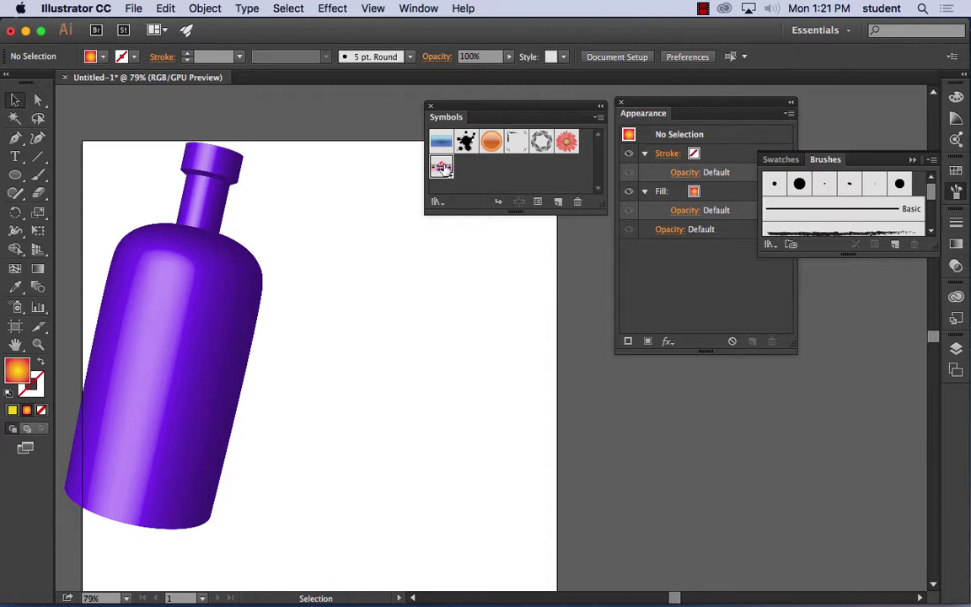
left_click_drag(441, 166, 403, 330)
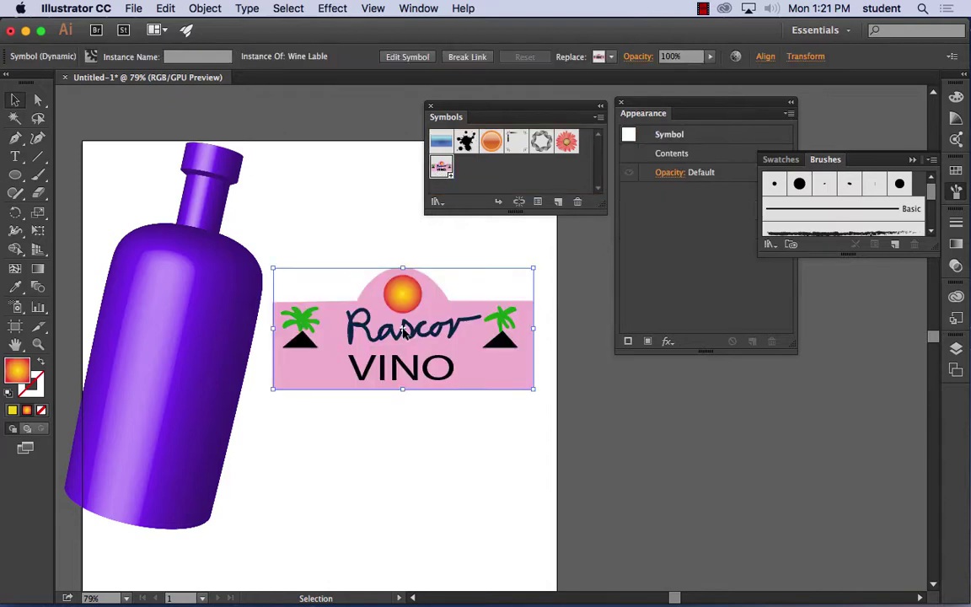
key("cmd+z")
left_click_drag(441, 166, 411, 337)
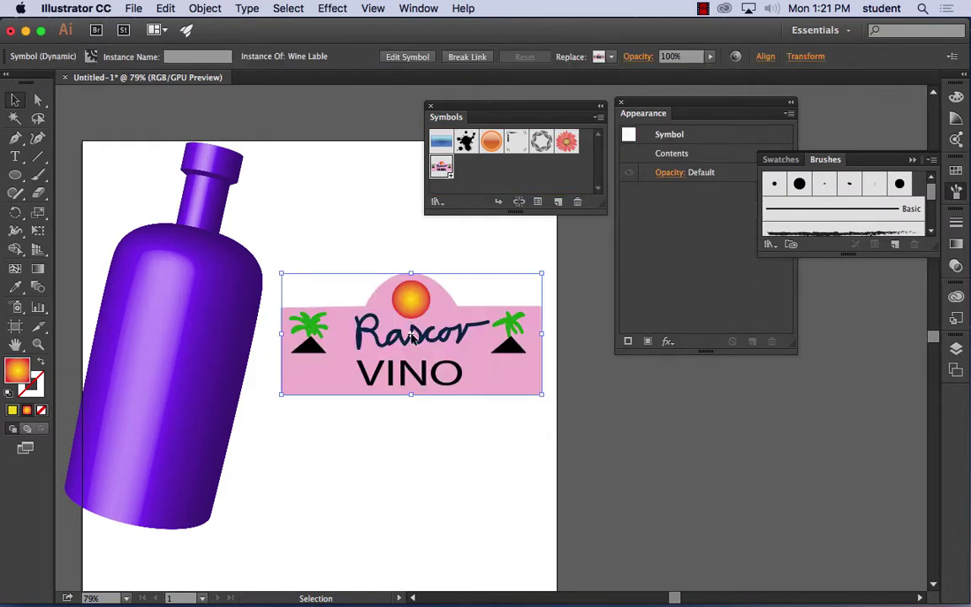
key("cmd+z")
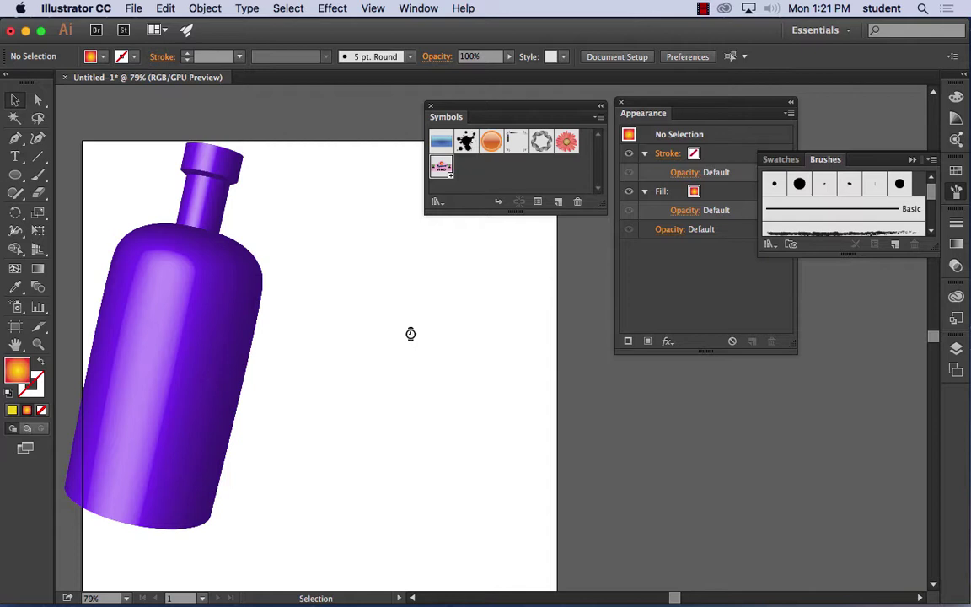
Move the bottle about 1.55 in right and 0.51 in down; reposition the Appearance and Symbols panels.
left_click_drag(161, 284, 215, 310)
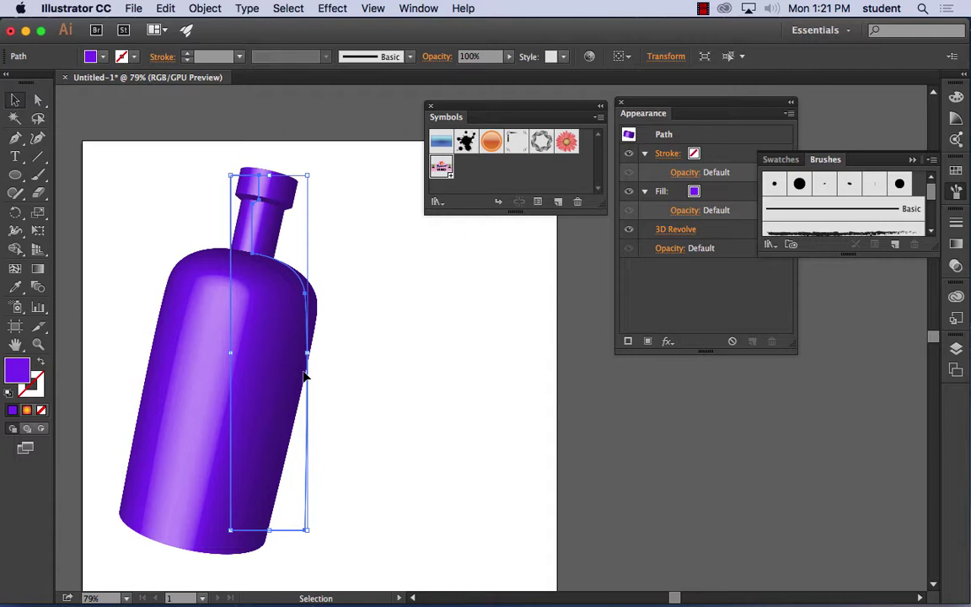
right_click(676, 102)
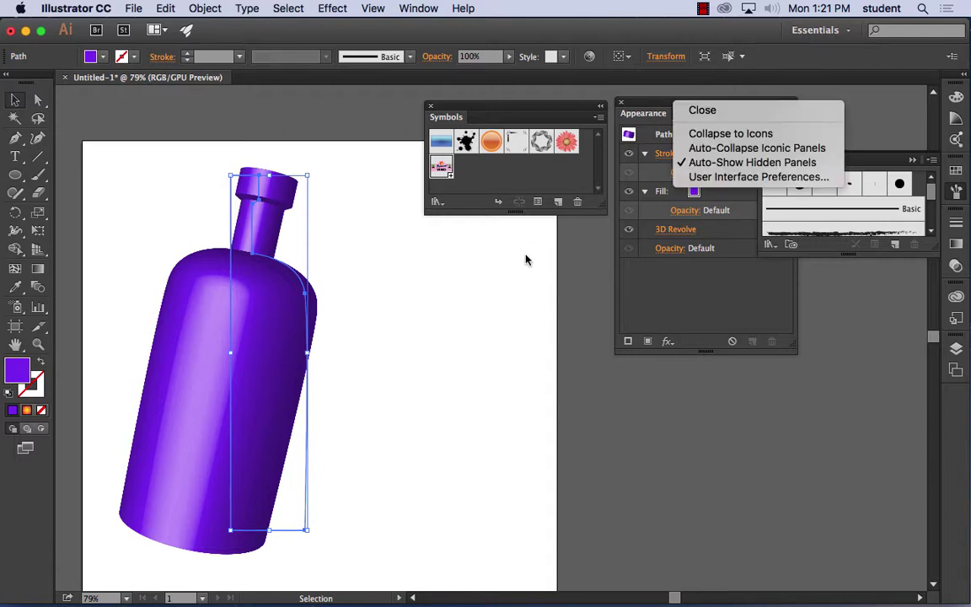
left_click(668, 102)
left_click_drag(668, 102, 435, 253)
left_click_drag(482, 109, 659, 100)
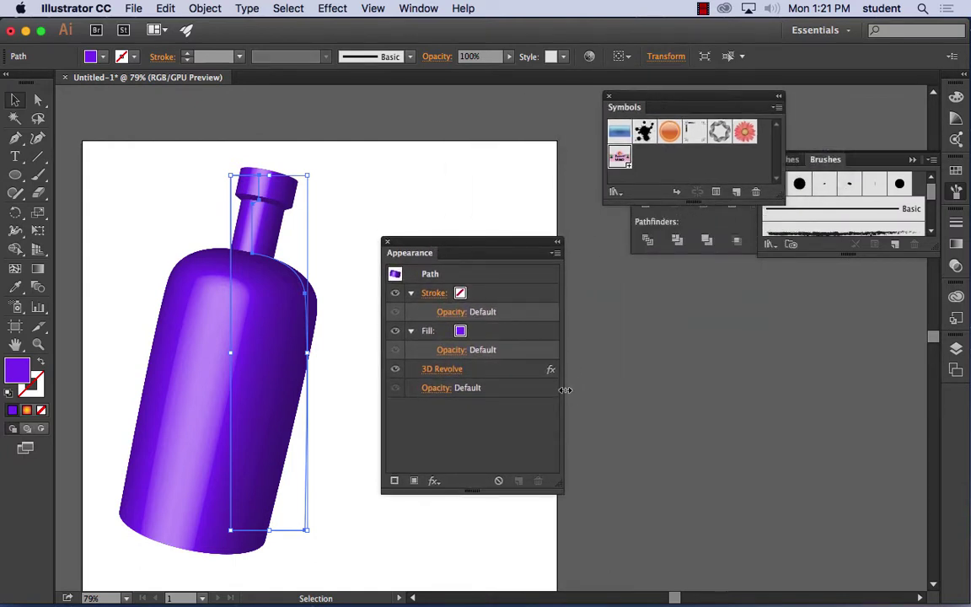
Reopen the bottle's 3D Revolve with Preview on and rotate it to -5°, -23°, -9°.
left_click(444, 370)
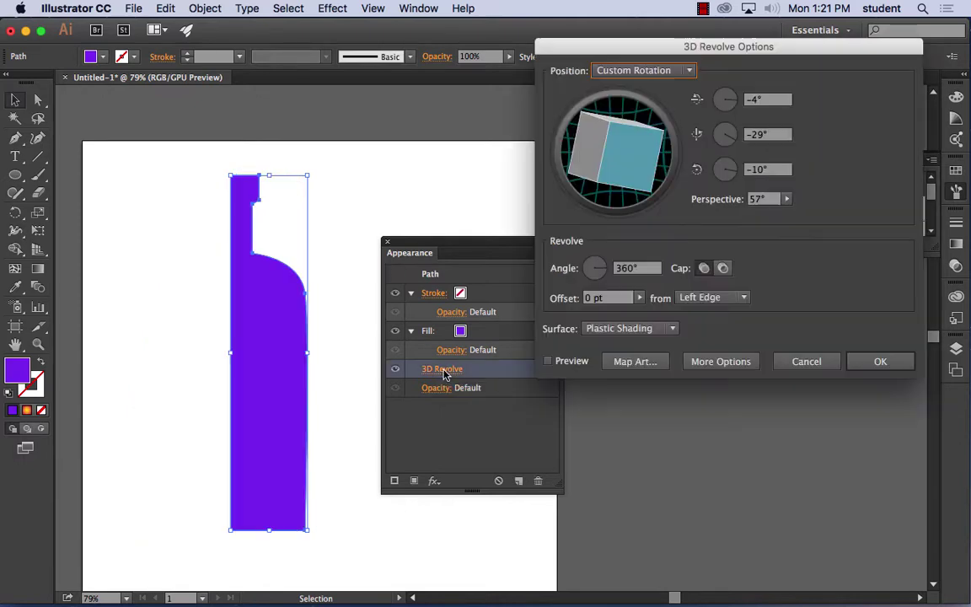
left_click(548, 362)
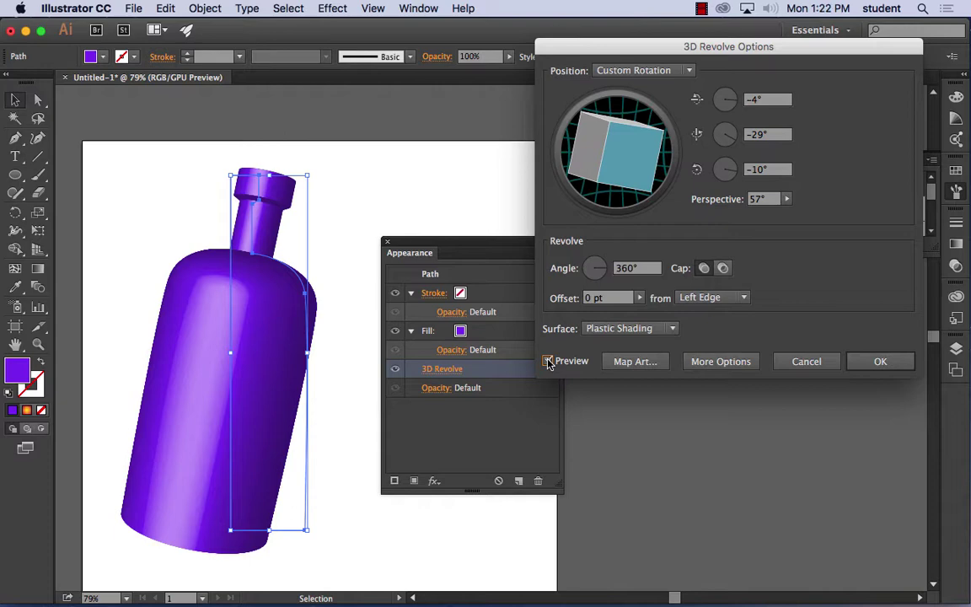
left_click_drag(563, 147, 622, 159)
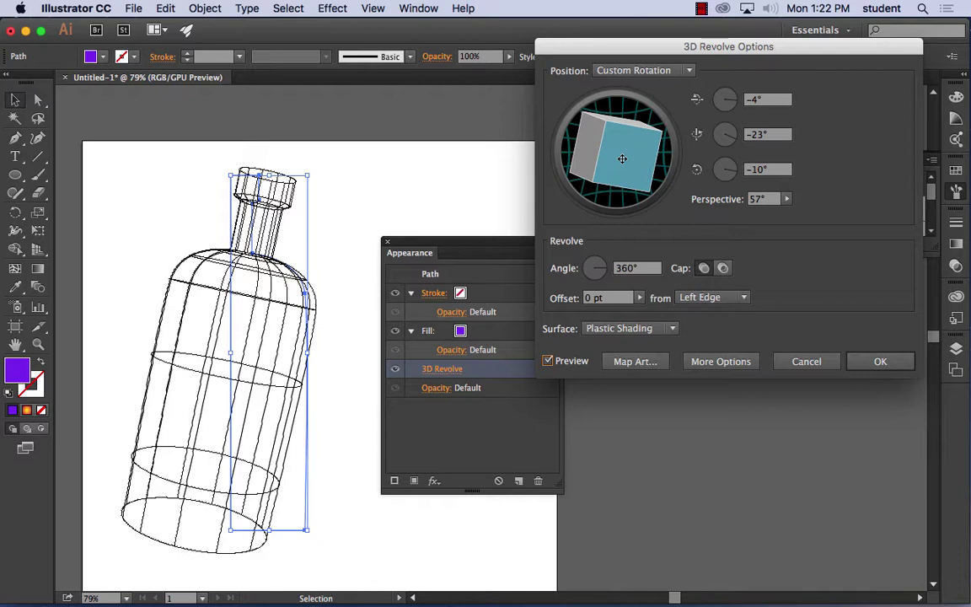
left_click_drag(623, 158, 626, 159)
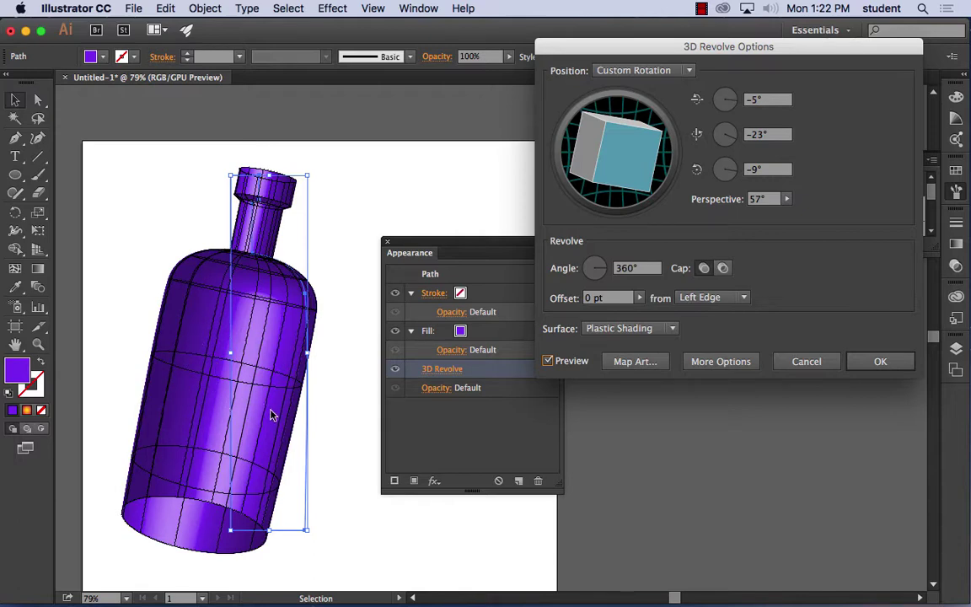
left_click_drag(625, 51, 516, 39)
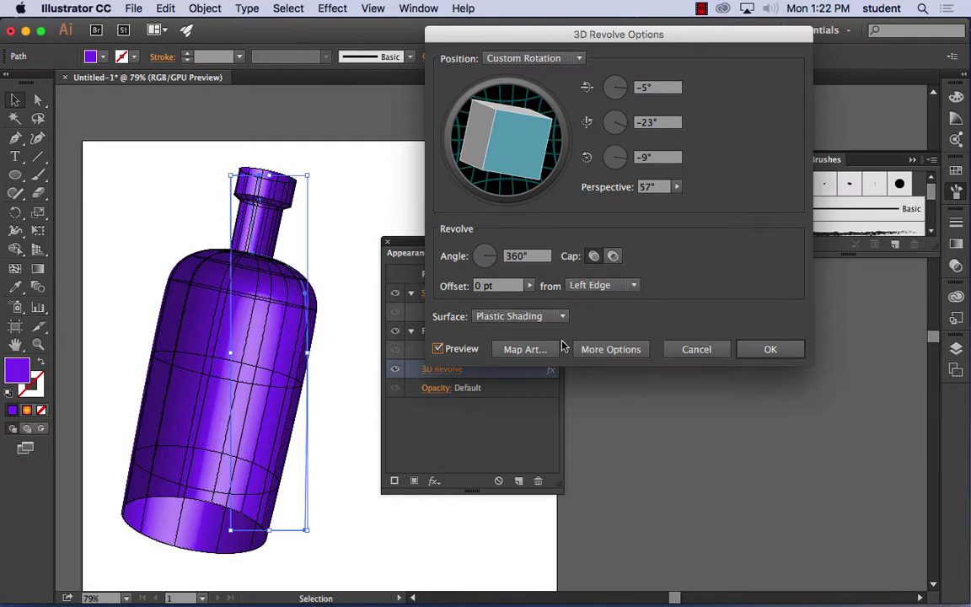
Open Map Art for the bottle and step to surface 3 of 6, the body.
left_click(525, 349)
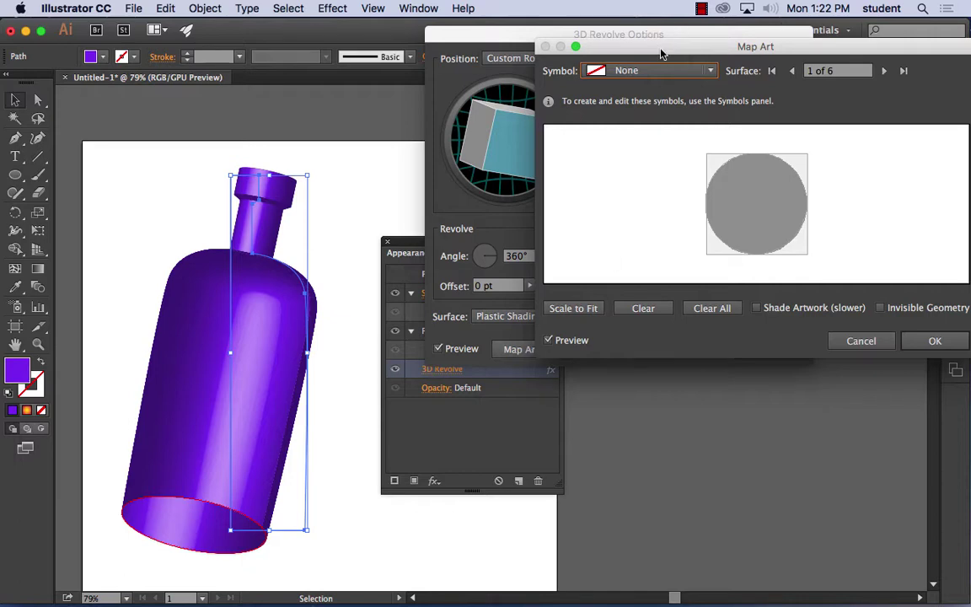
left_click_drag(489, 52, 489, 52)
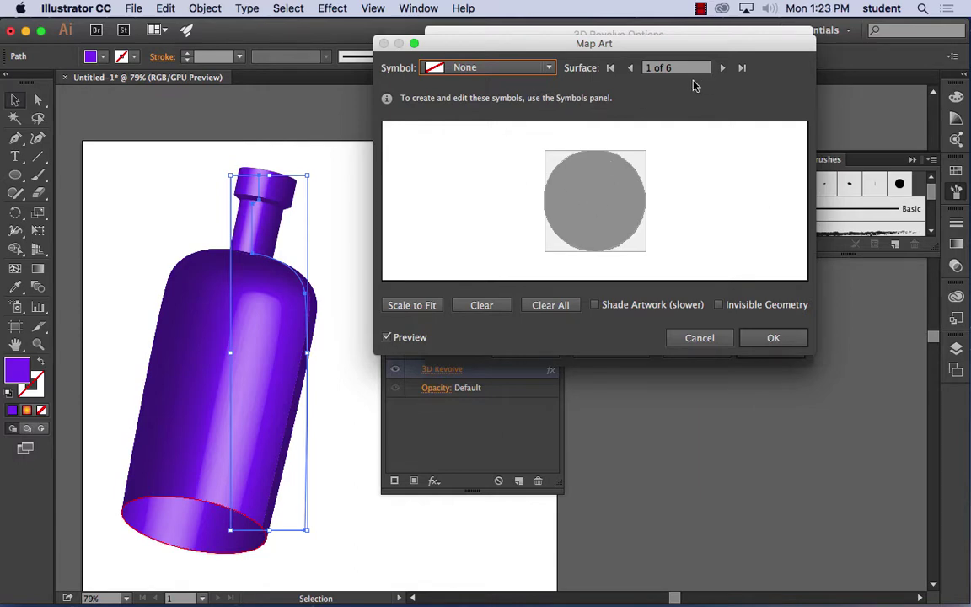
left_click(725, 75)
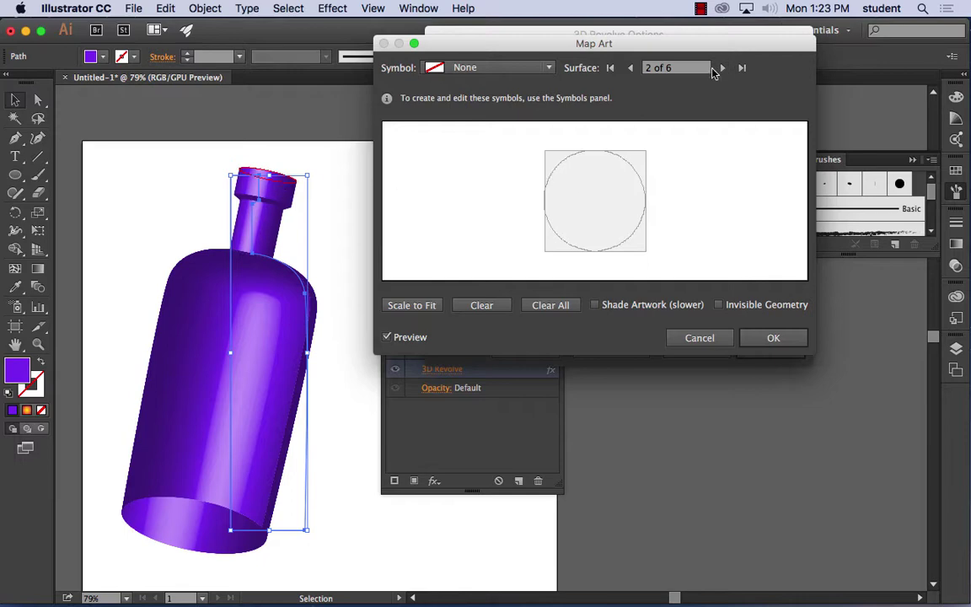
left_click(723, 71)
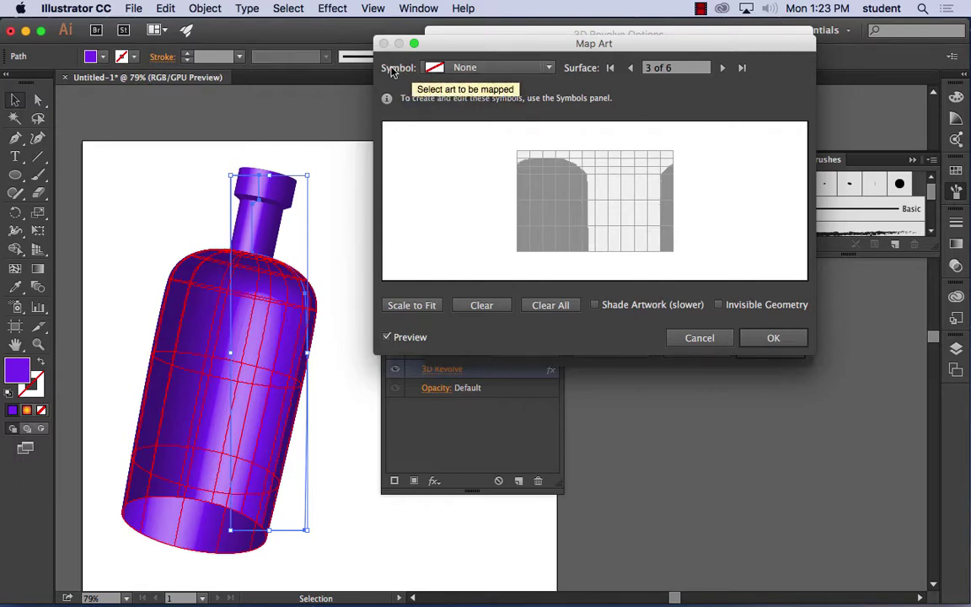
Map the Wine Lable symbol onto that surface, placed toward its top-left, and confirm.
left_click(549, 69)
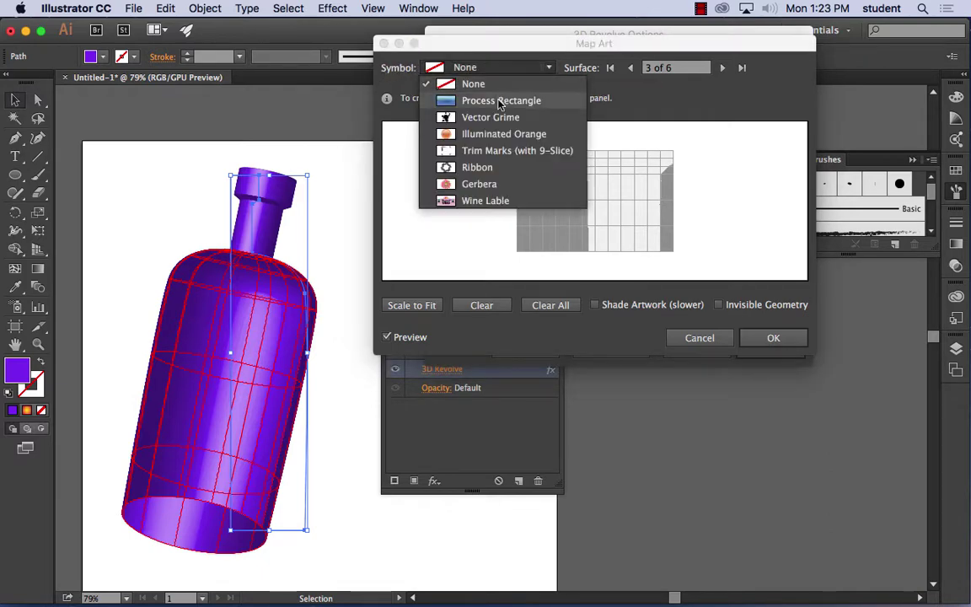
left_click(487, 201)
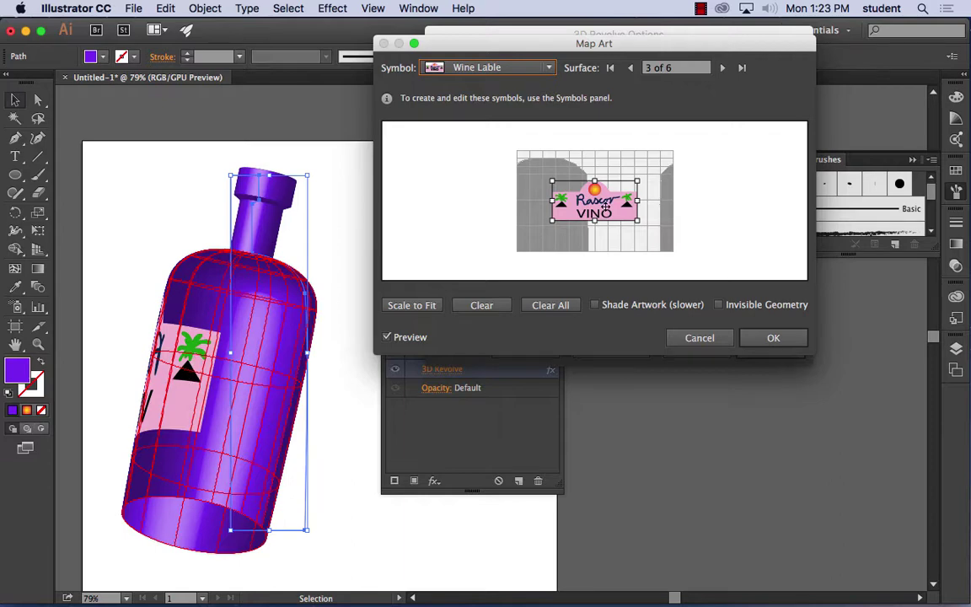
mouse_move(605, 207)
left_mouse_down()
mouse_move(581, 208)
mouse_move(659, 209)
mouse_move(567, 212)
mouse_move(640, 229)
mouse_move(609, 221)
mouse_move(629, 210)
mouse_move(619, 207)
mouse_move(627, 214)
mouse_move(588, 218)
mouse_move(606, 207)
left_mouse_up()
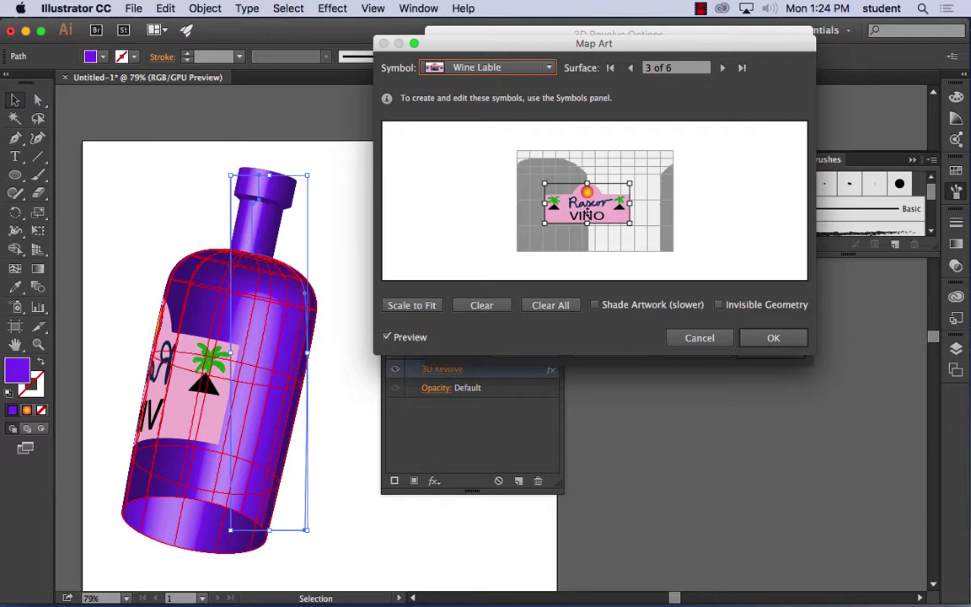
mouse_move(587, 210)
left_mouse_down()
mouse_move(614, 169)
mouse_move(648, 215)
mouse_move(585, 223)
mouse_move(558, 184)
mouse_move(431, 199)
mouse_move(717, 199)
mouse_move(591, 204)
left_mouse_up()
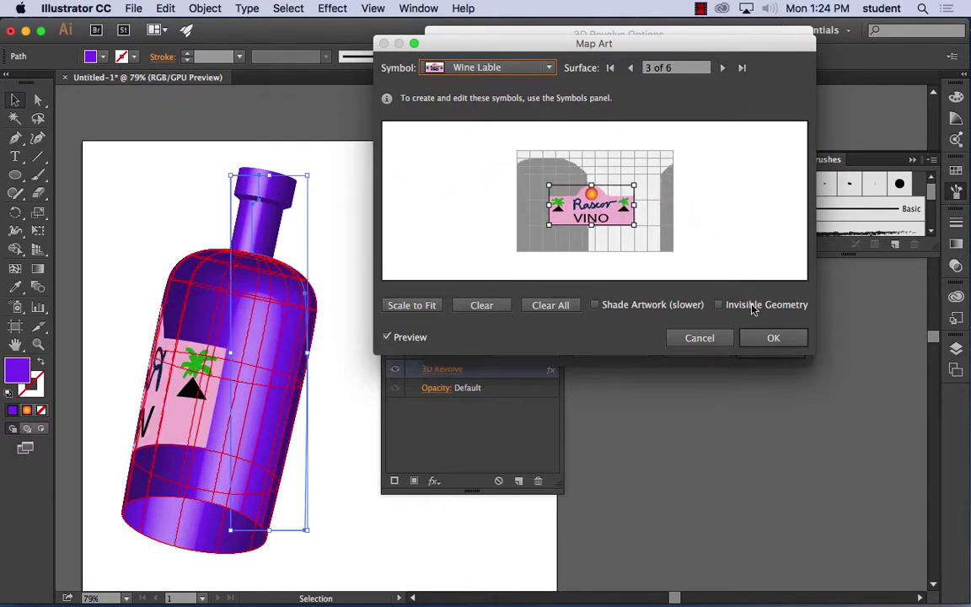
left_click(771, 339)
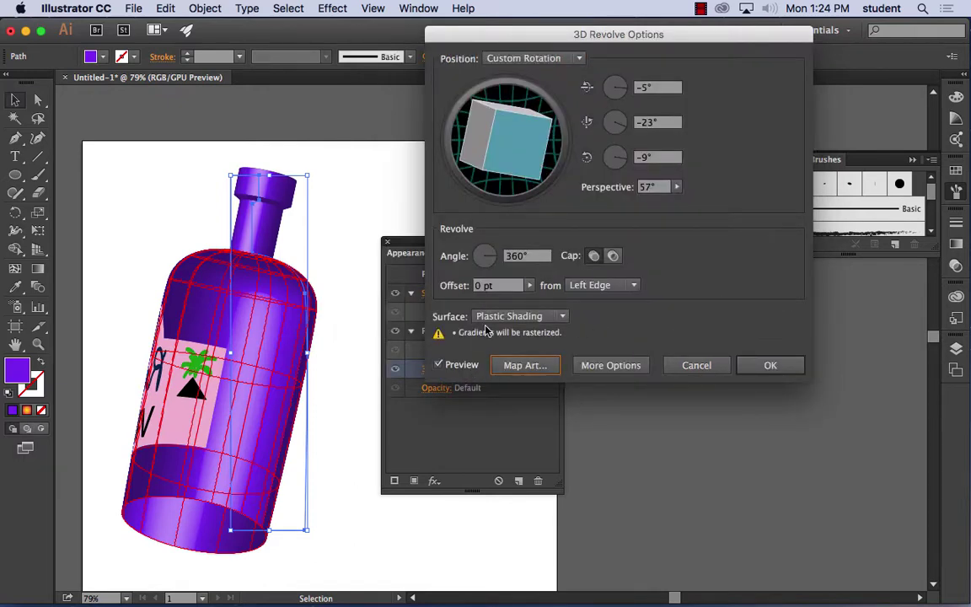
Show the revolve's extra shading options, leaving Draw Hidden Faces off.
left_click(634, 368)
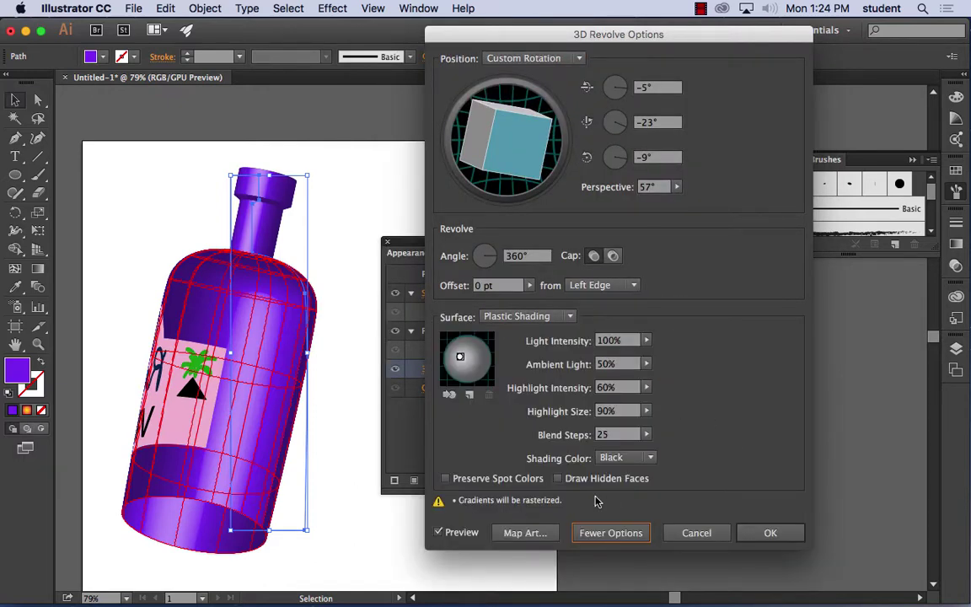
left_click(558, 479)
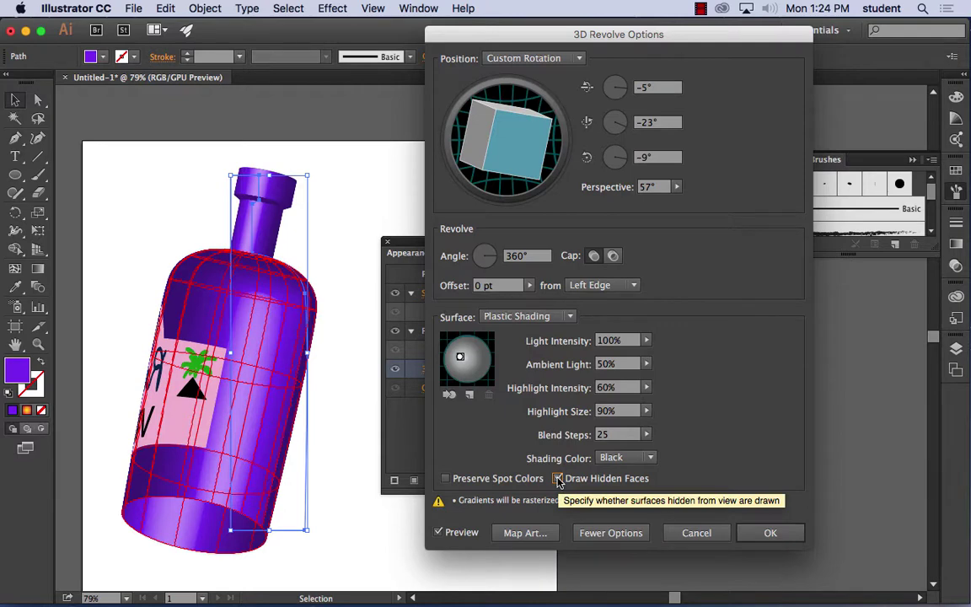
left_click(558, 479)
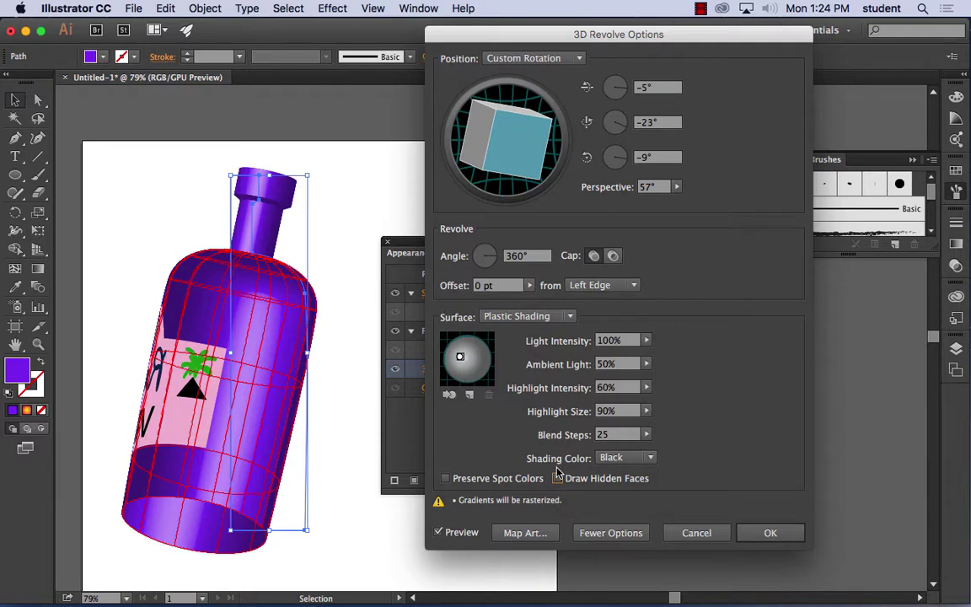
Toggle the revolve's end cap setting on and off again, then return to Map Art.
left_click(614, 255)
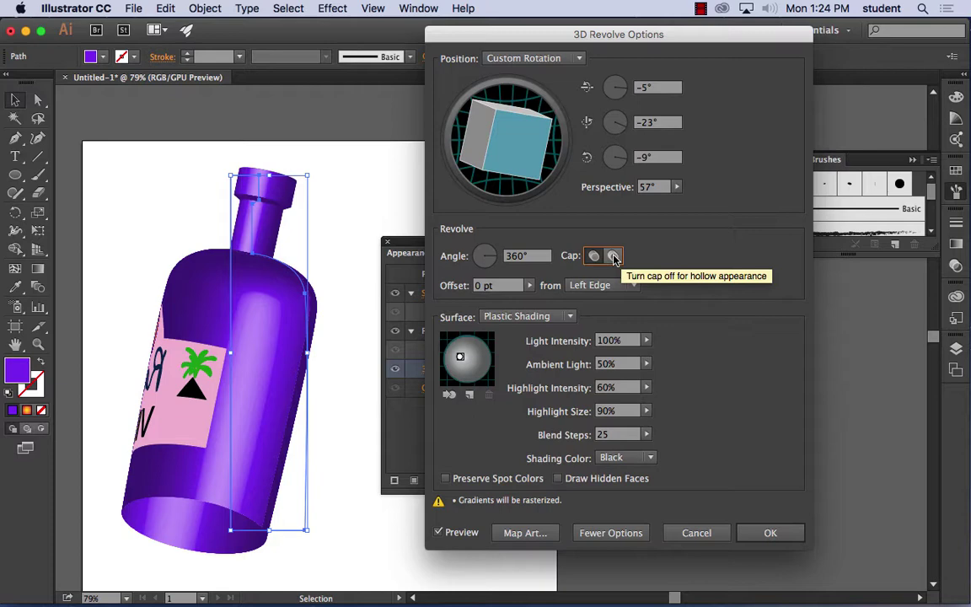
left_click(615, 257)
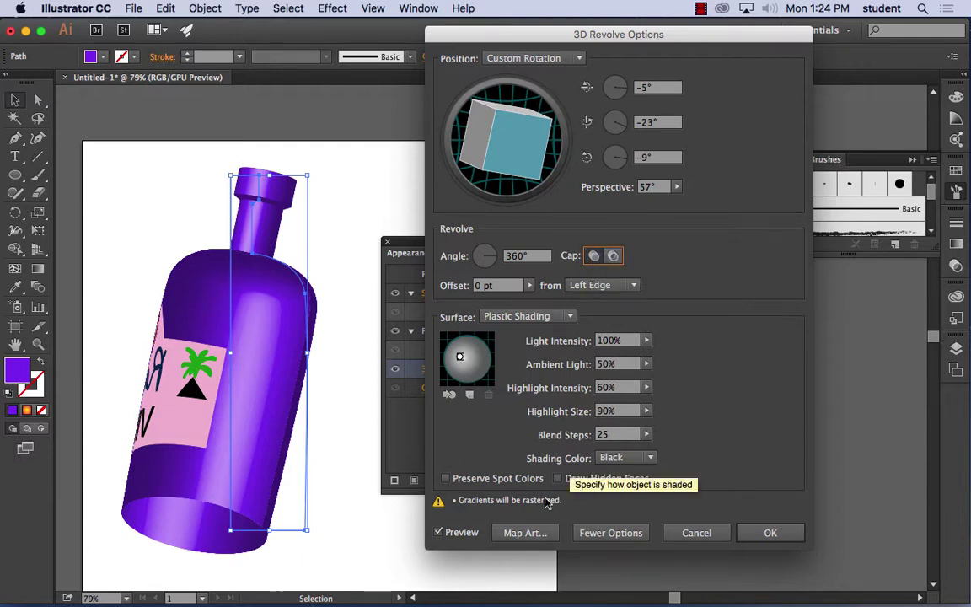
left_click(538, 534)
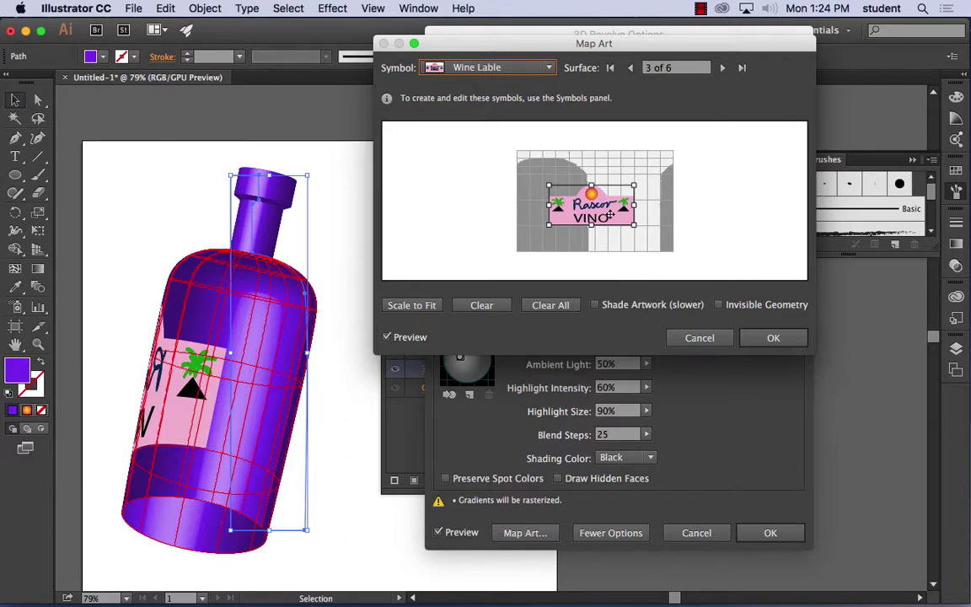
Move the Wine Lable to the centre-left of the body surface and apply the mapped revolve.
left_click_drag(609, 215, 570, 213)
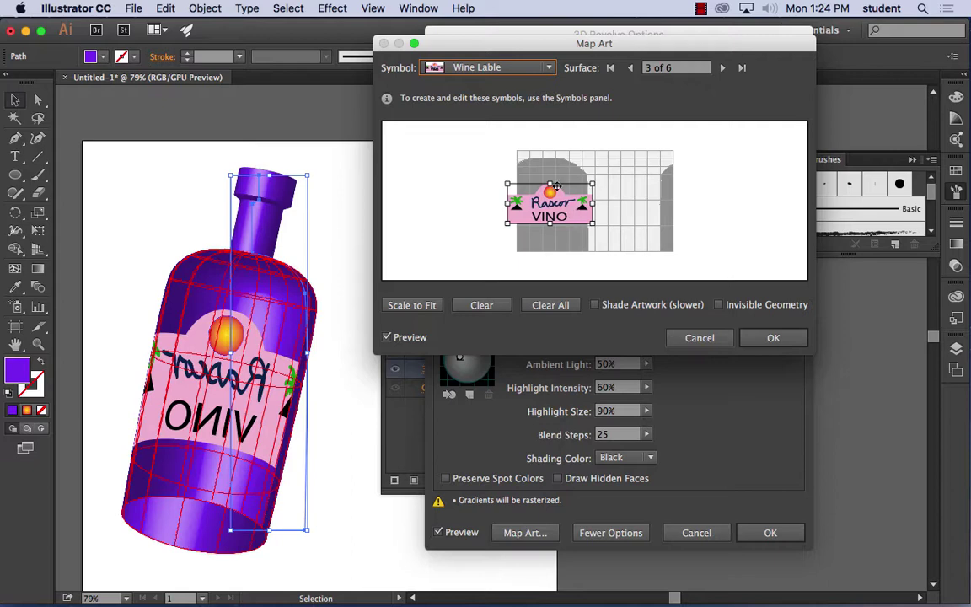
left_click_drag(596, 203, 563, 204)
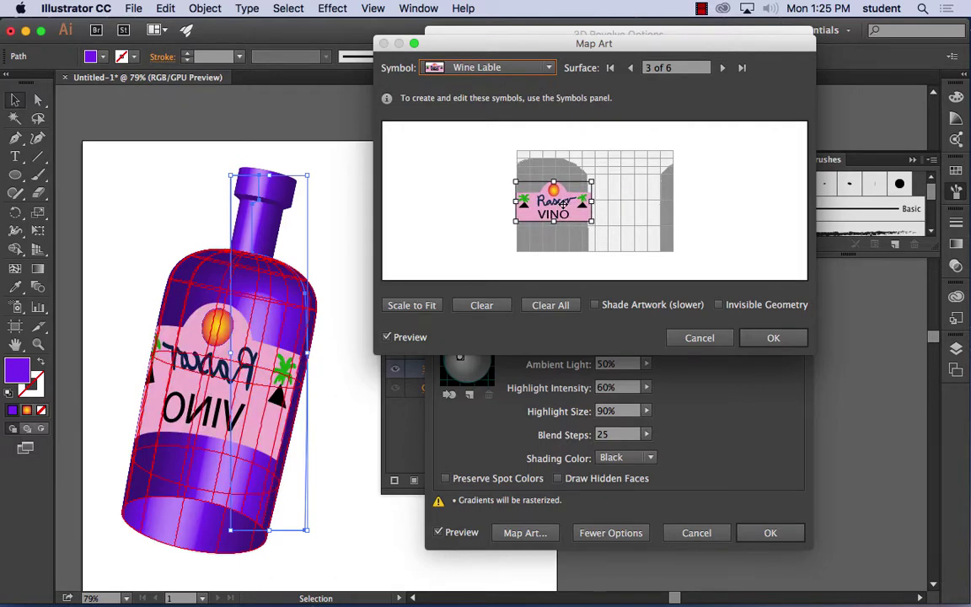
left_click(770, 340)
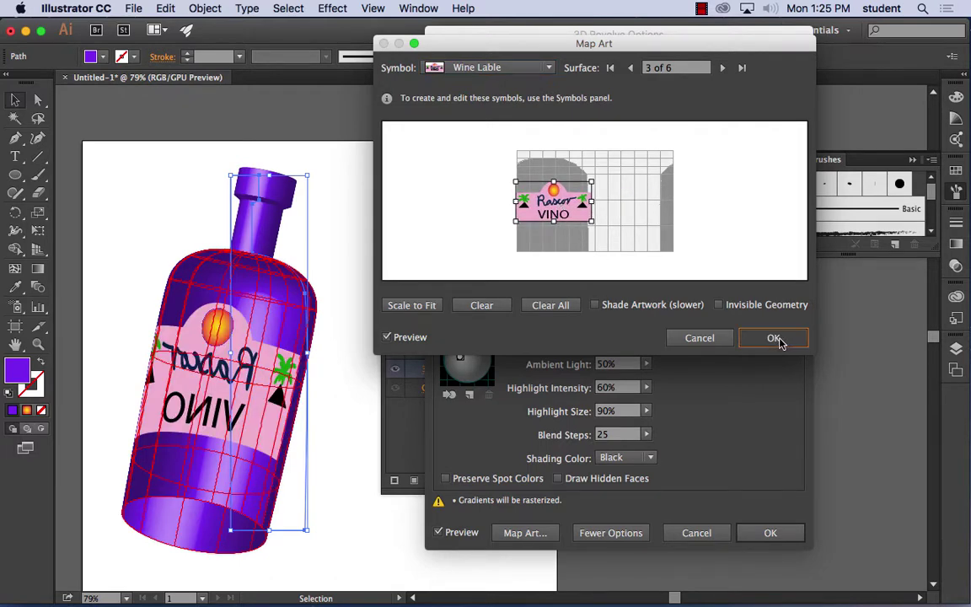
left_click(763, 533)
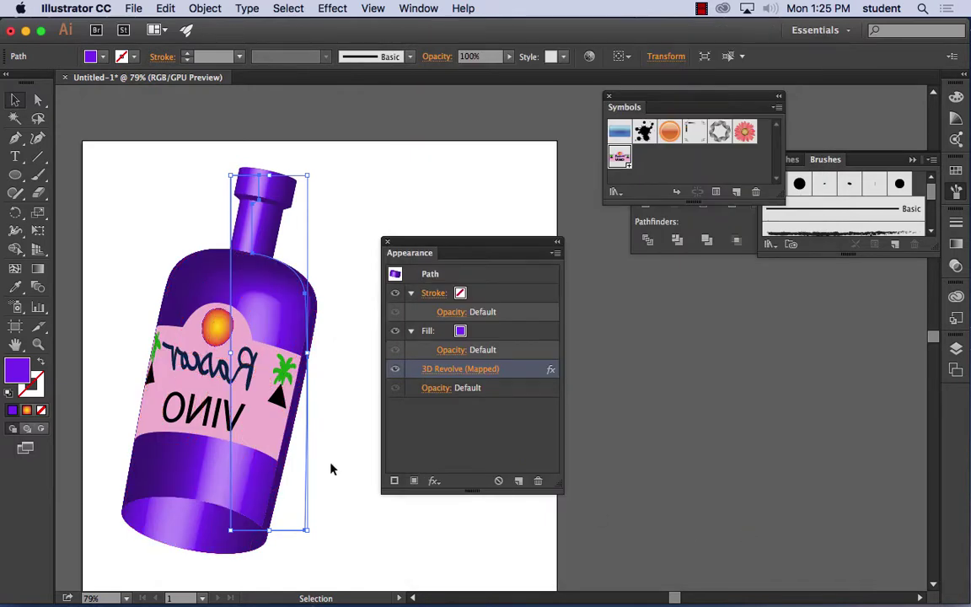
left_click(338, 453)
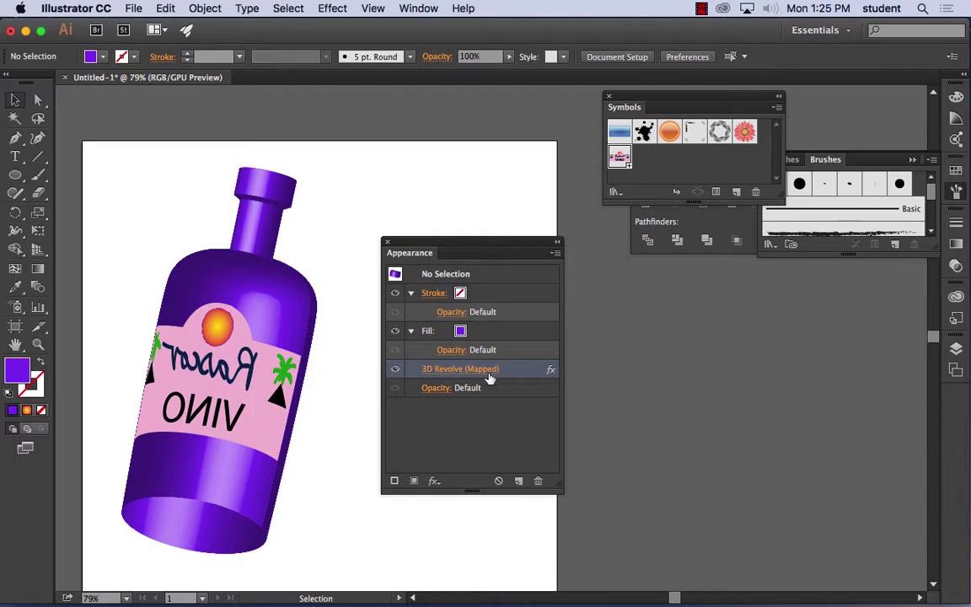
left_click(462, 371)
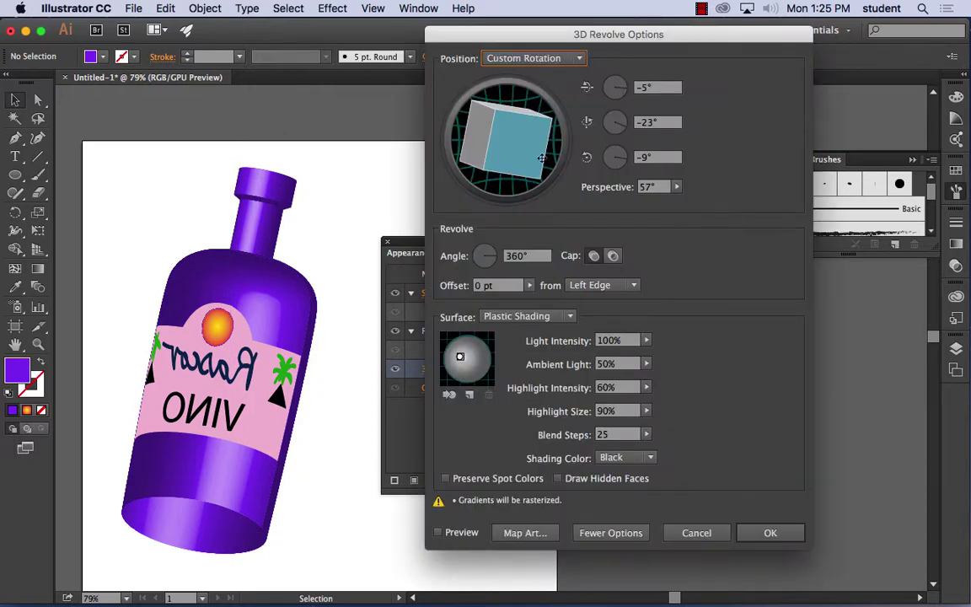
left_click_drag(489, 142, 444, 115)
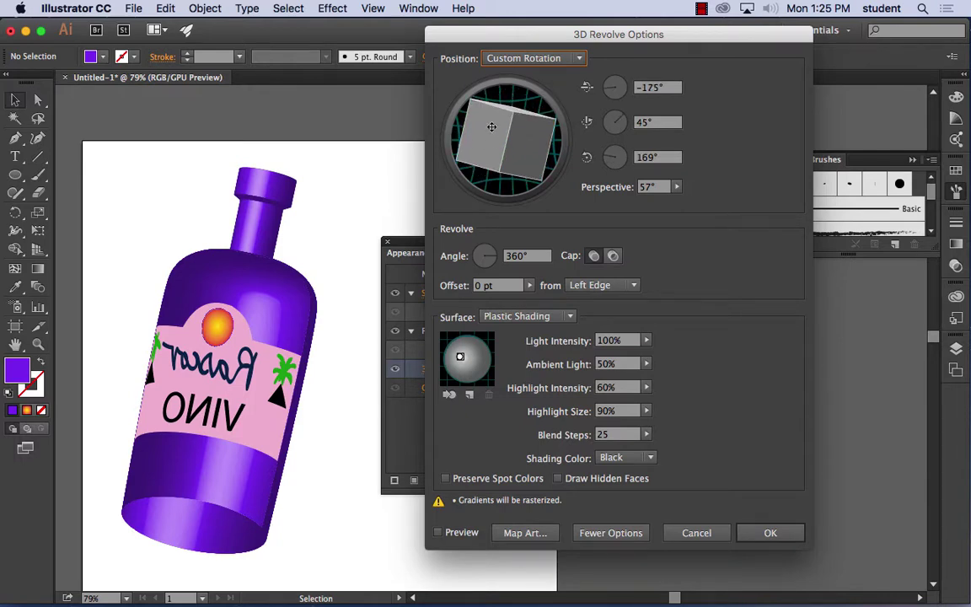
left_click(438, 533)
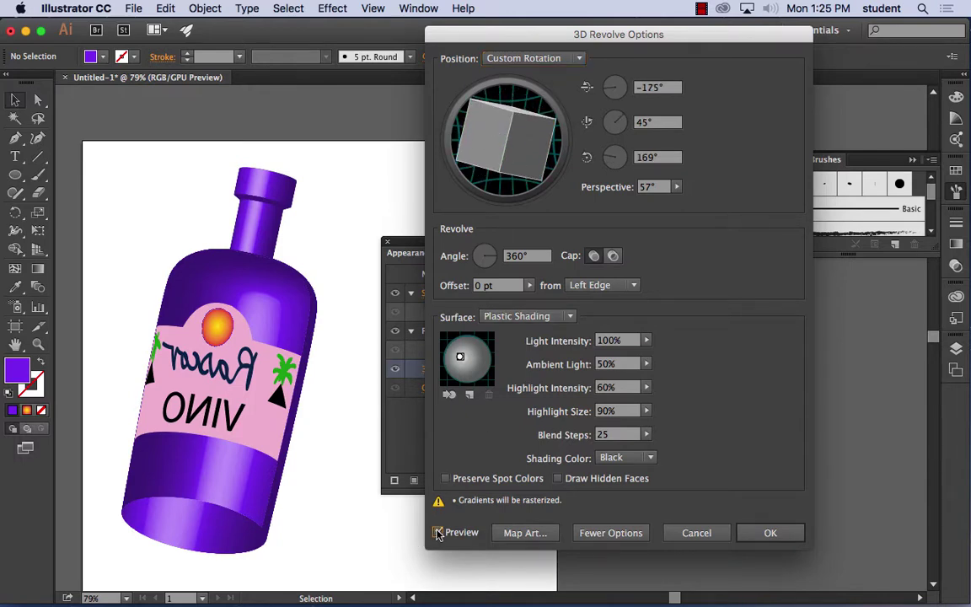
left_click_drag(484, 135, 551, 144)
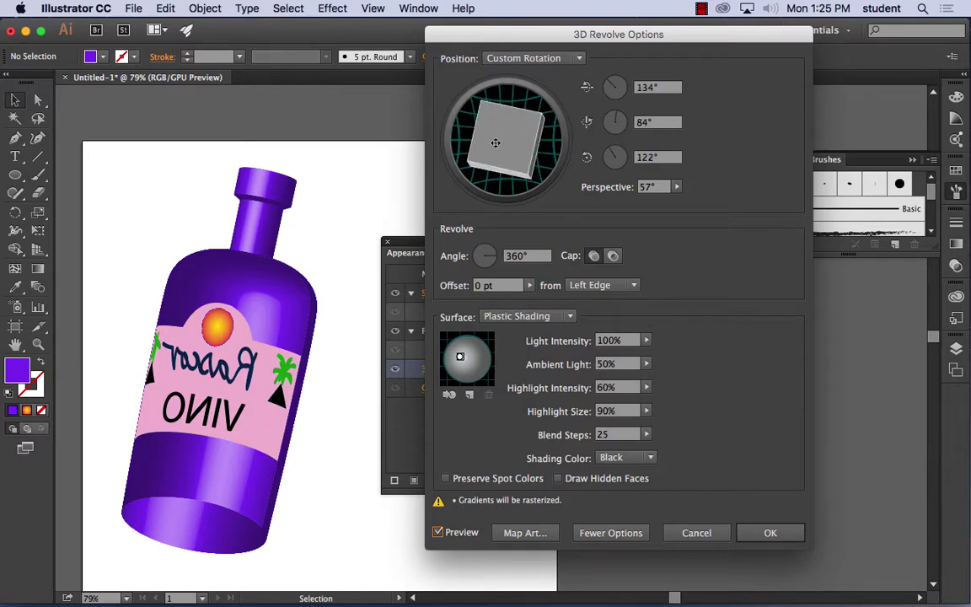
left_click_drag(491, 142, 506, 164)
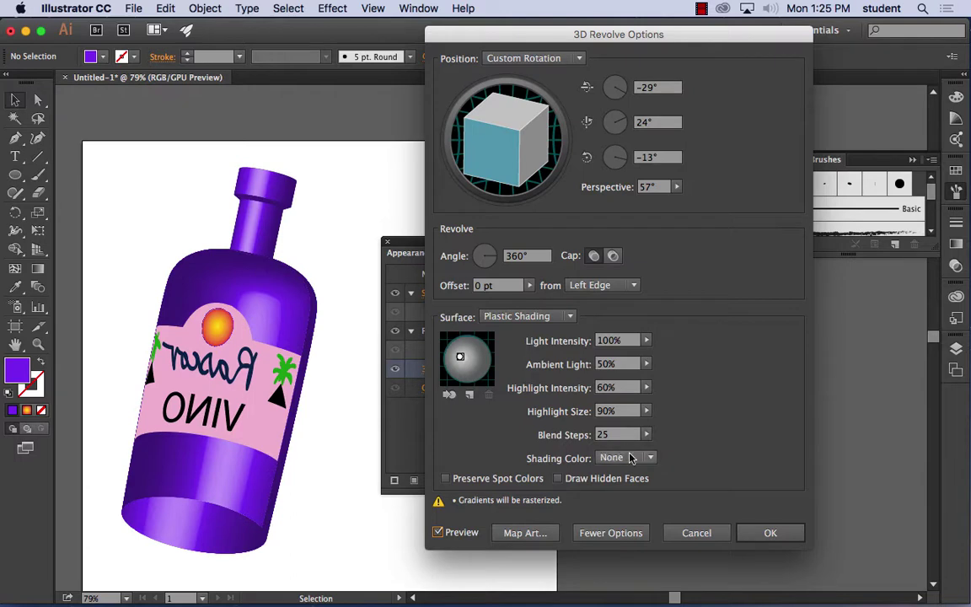
left_click(696, 533)
left_click(219, 295)
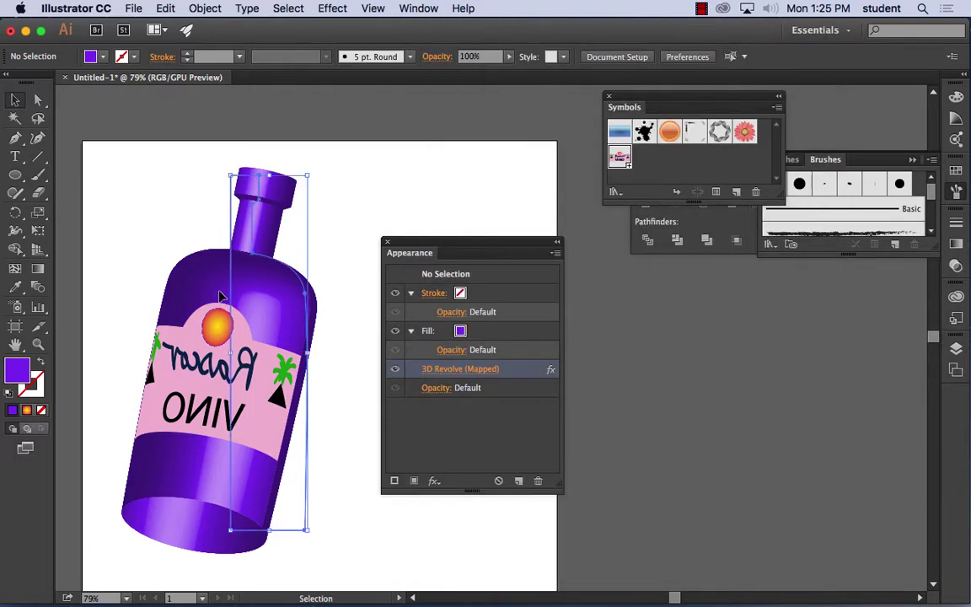
Reopen 3D Revolve with Preview and rotate the bottle upright to -164°, 10°, -179°.
left_click(460, 371)
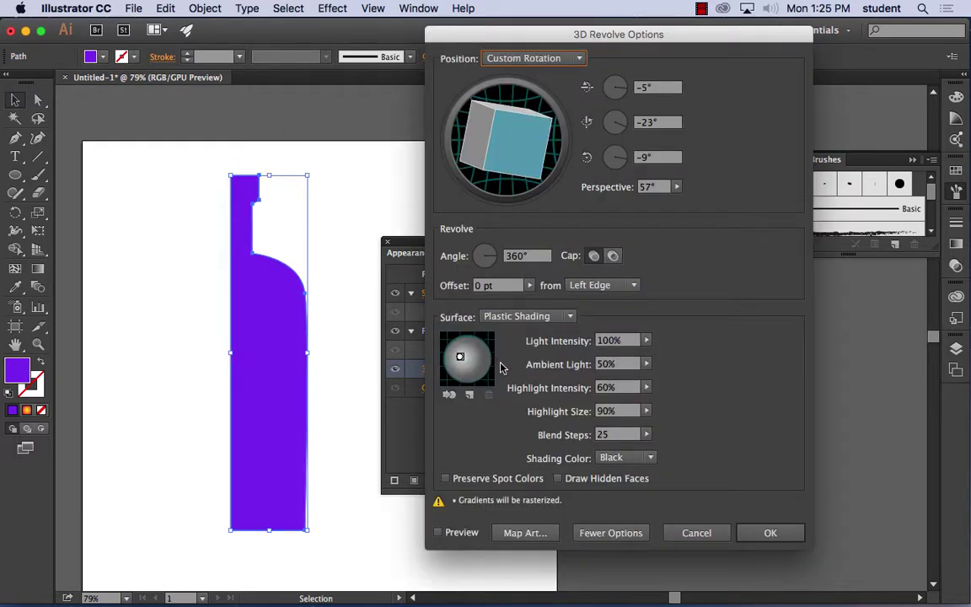
left_click(437, 534)
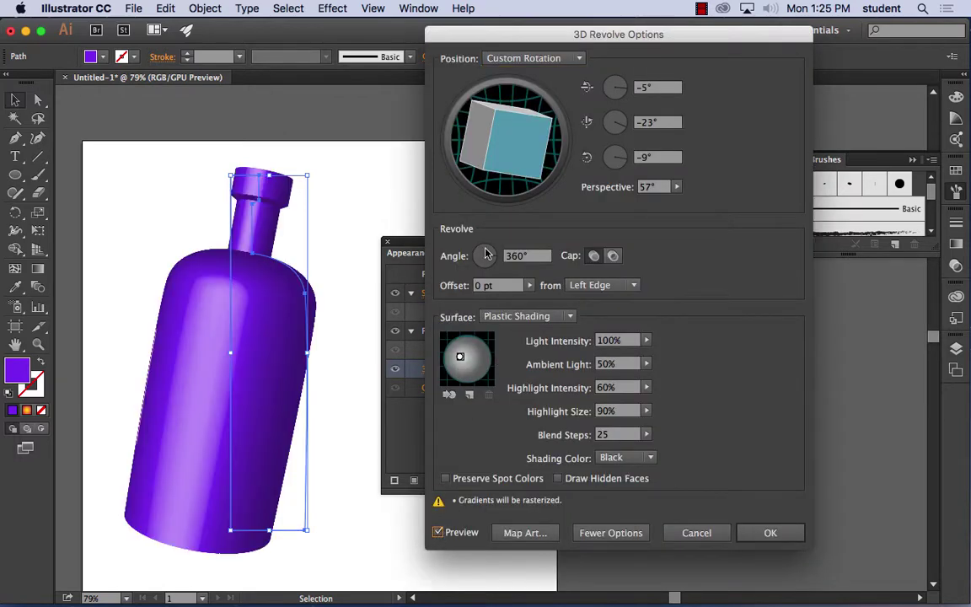
mouse_move(521, 145)
left_mouse_down()
mouse_move(469, 138)
mouse_move(508, 152)
mouse_move(497, 151)
left_mouse_up()
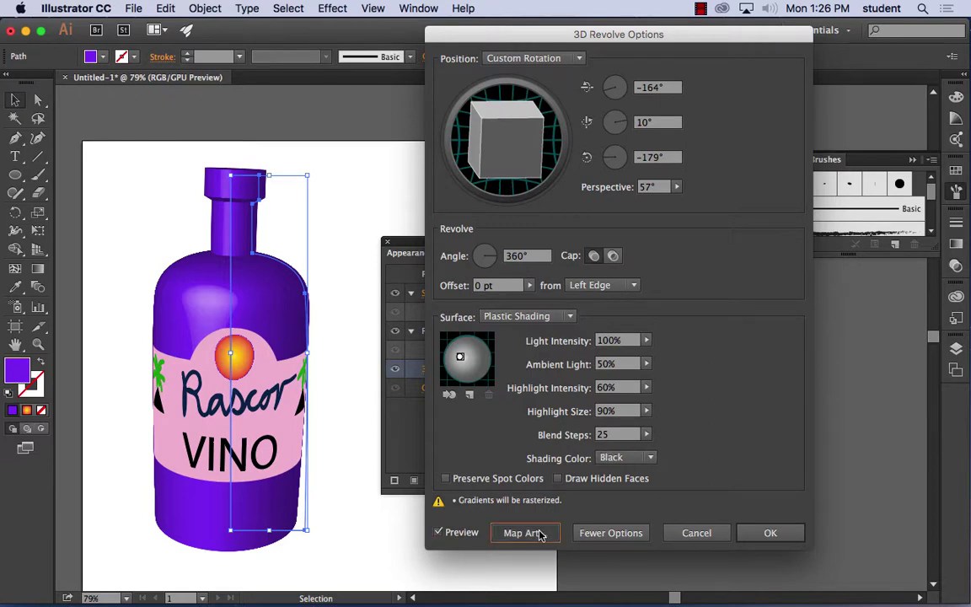
left_click(523, 533)
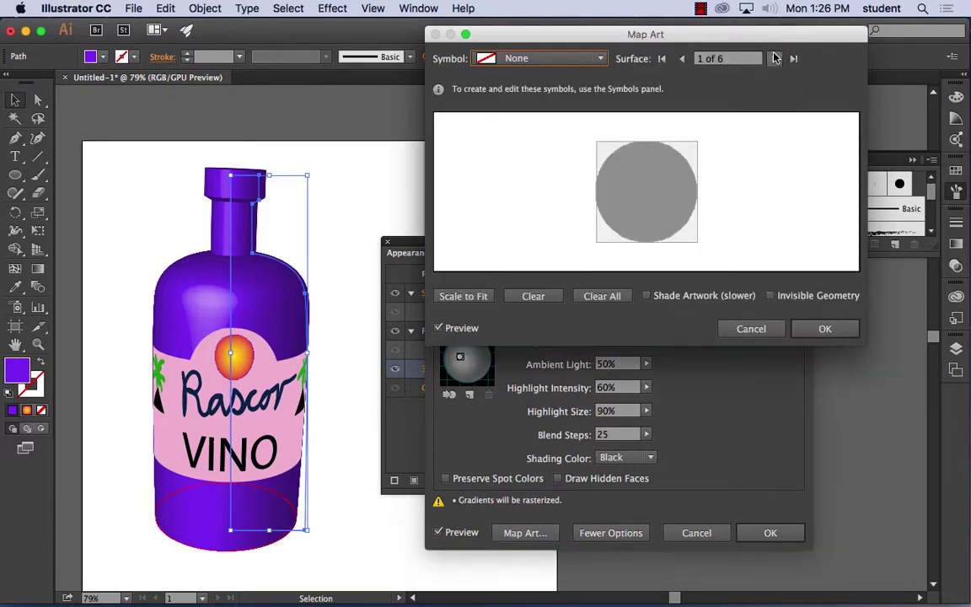
On surface 3 of 6, shrink the Wine Lable, centre it low on the body, and apply.
left_click(774, 58)
left_click(774, 58)
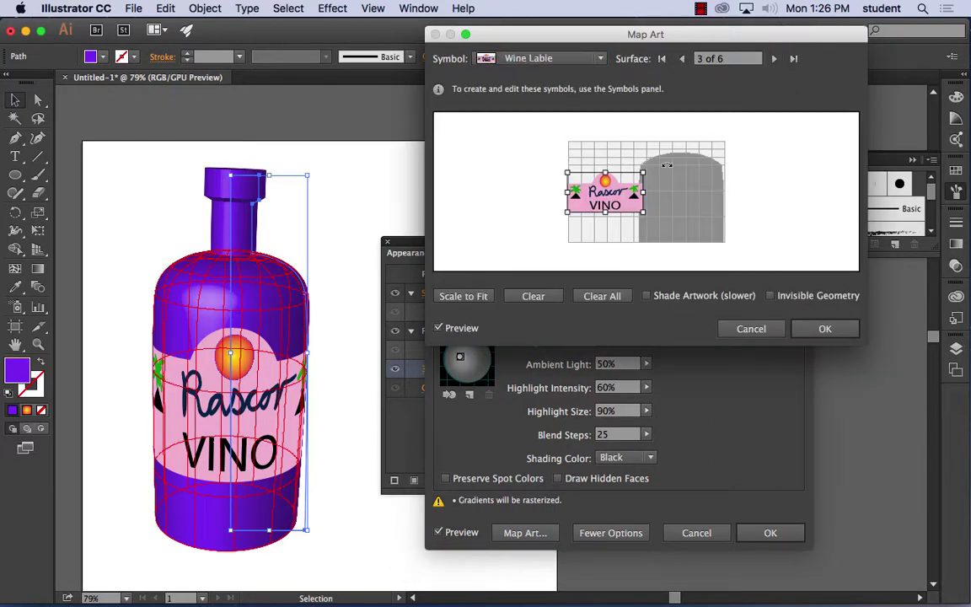
left_click_drag(643, 172, 610, 206)
mouse_move(611, 199)
left_mouse_down()
mouse_move(599, 199)
mouse_move(604, 191)
left_mouse_up()
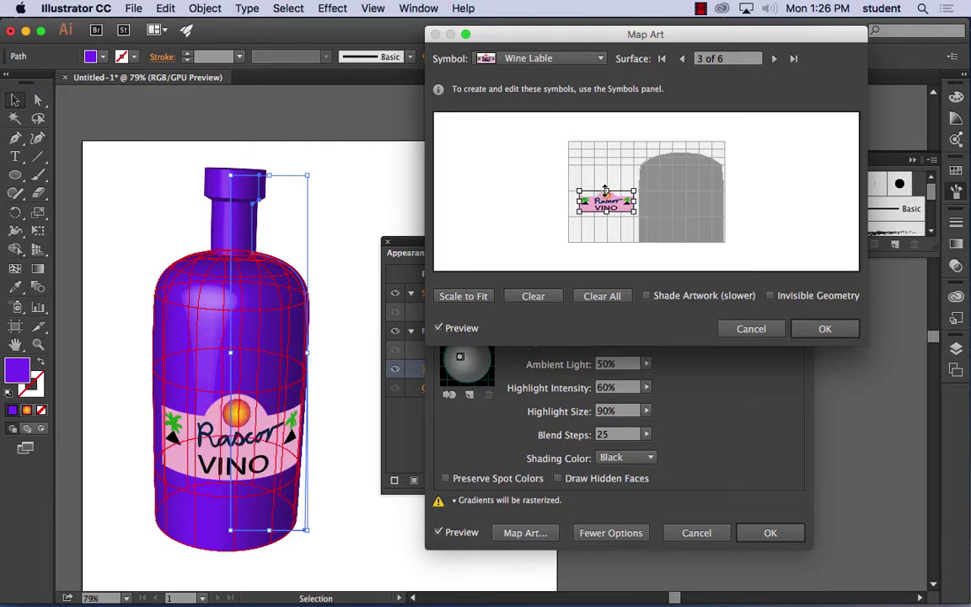
left_click(826, 330)
left_click(774, 532)
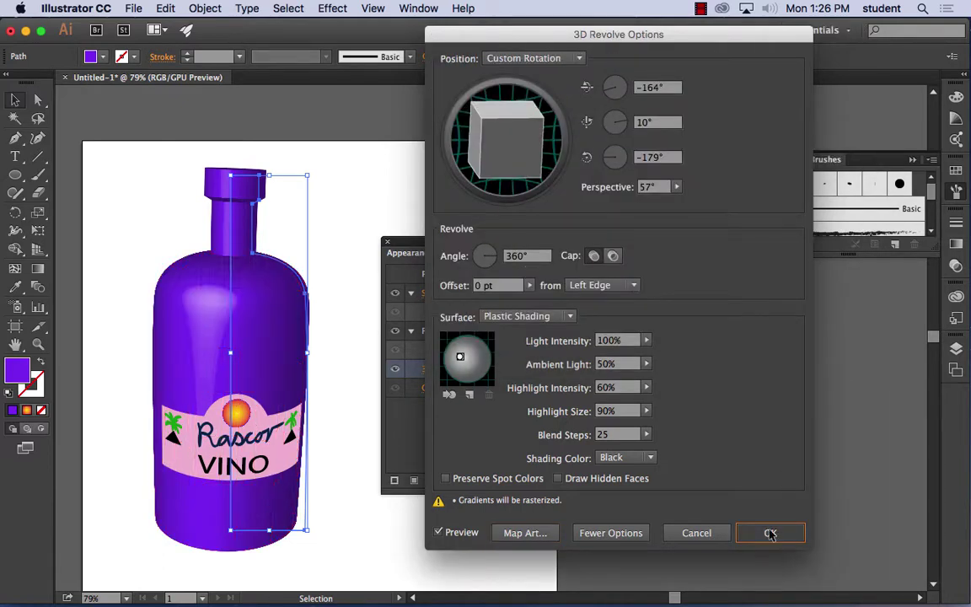
Deselect, then marquee-select the whole revolved bottle.
left_click(351, 420)
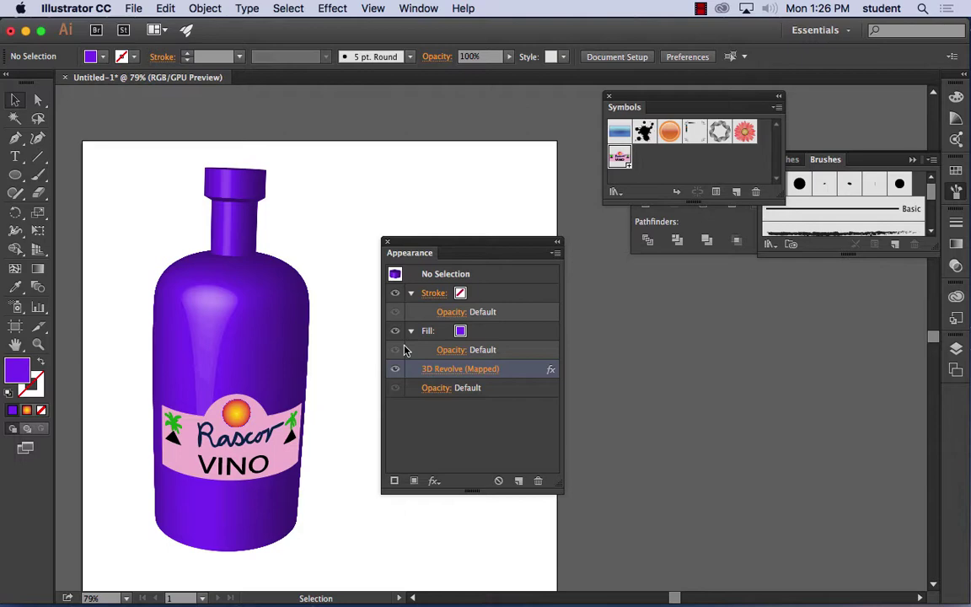
left_click_drag(227, 531, 270, 323)
left_click(196, 6)
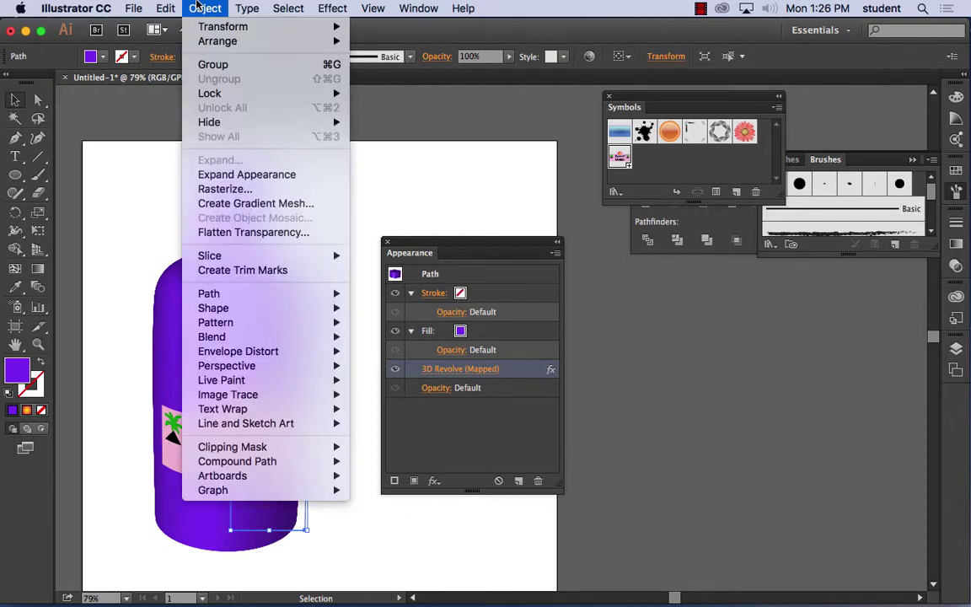
Expand the bottle's appearance into editable paths and deselect with Direct Selection.
left_click(268, 175)
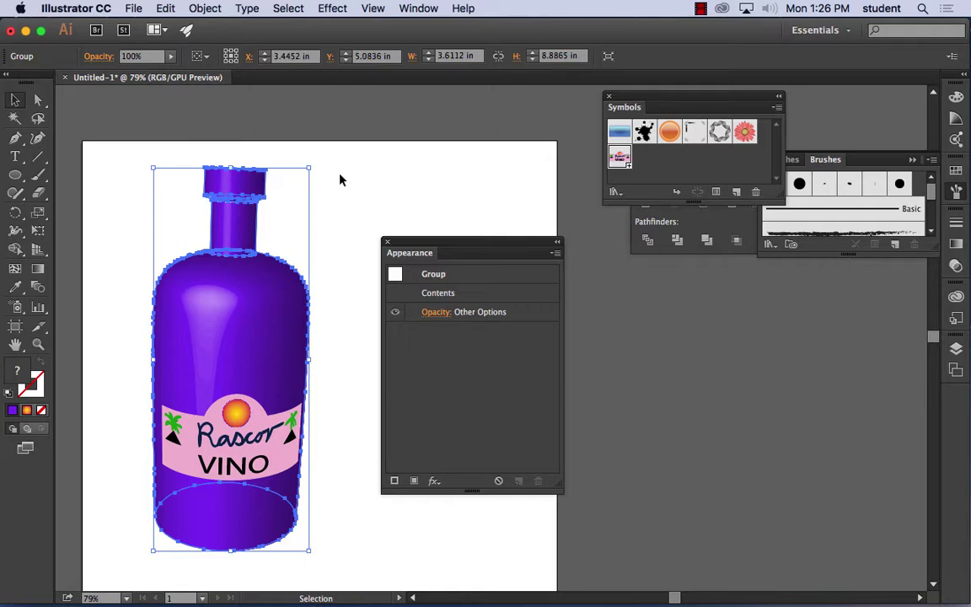
left_click(38, 99)
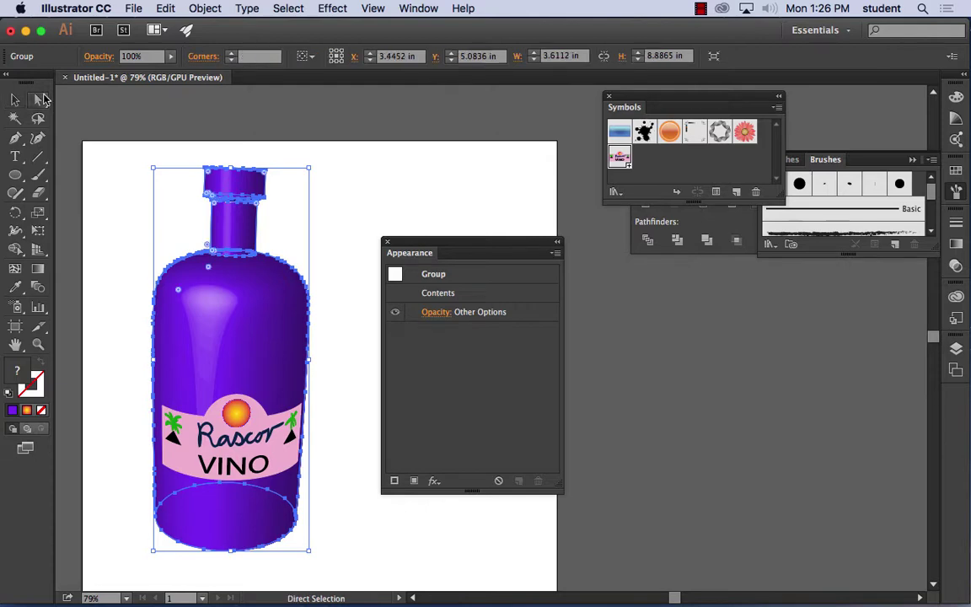
left_click(119, 162)
Inspect the expanded neck, highlight and body paths one by one, then deselect and move the panel higher.
left_click(237, 236)
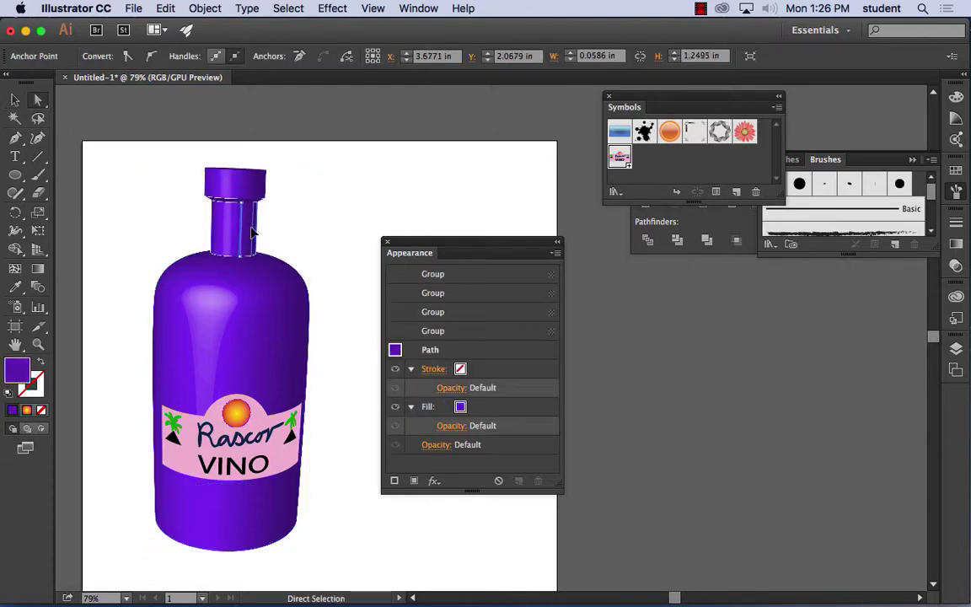
left_click(243, 232)
left_click(225, 297)
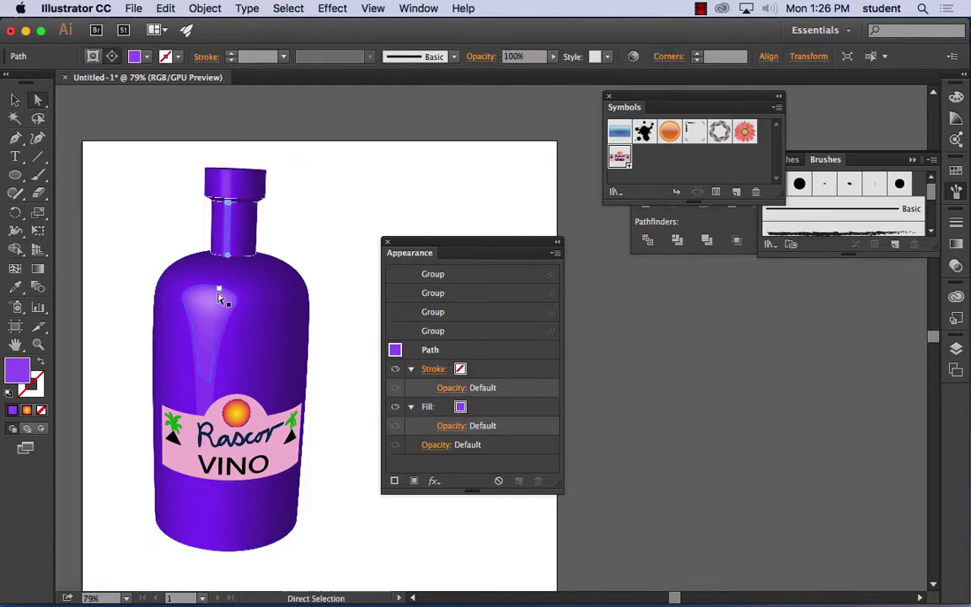
left_click(216, 302)
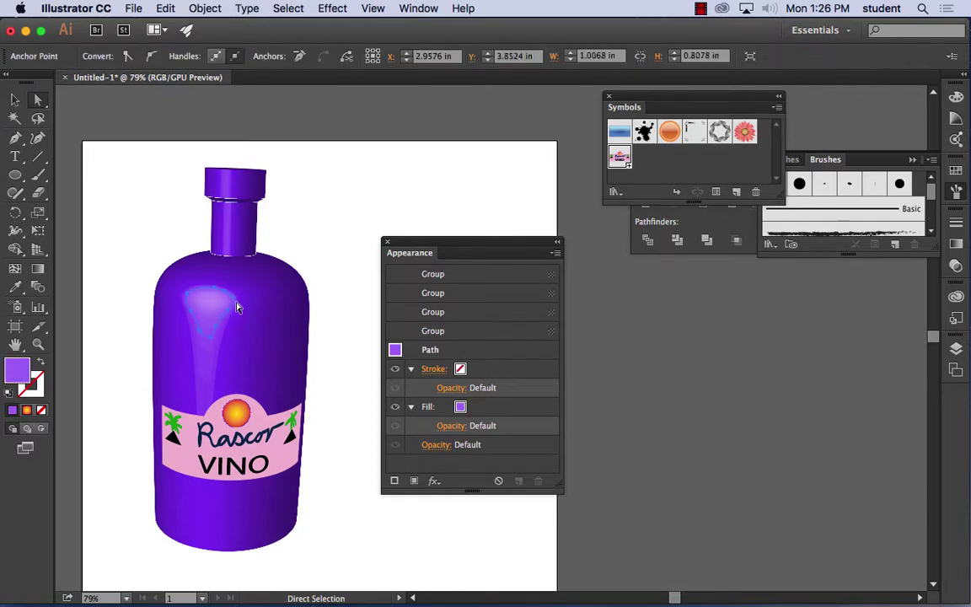
left_click(243, 290)
left_click(291, 299)
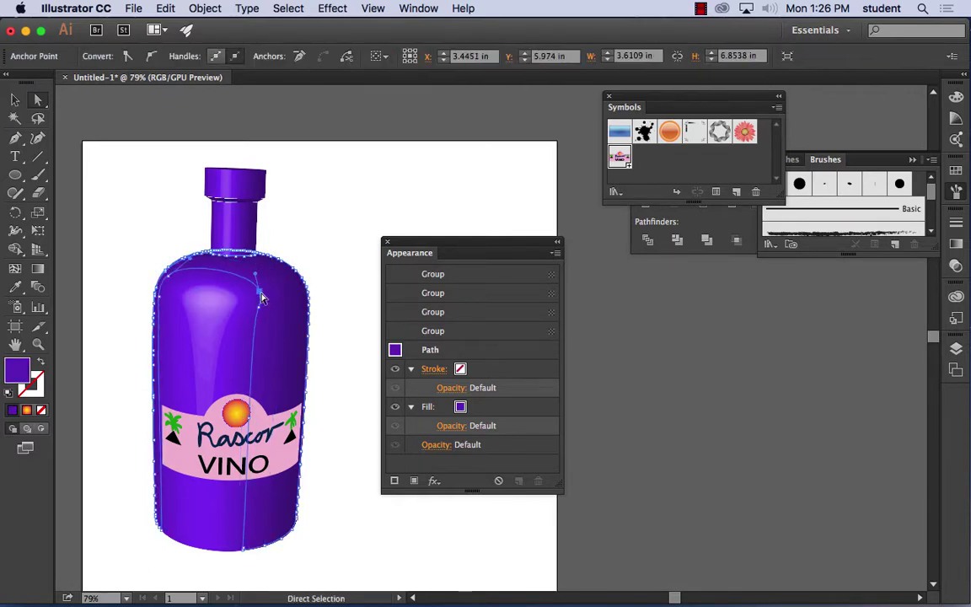
left_click(264, 289)
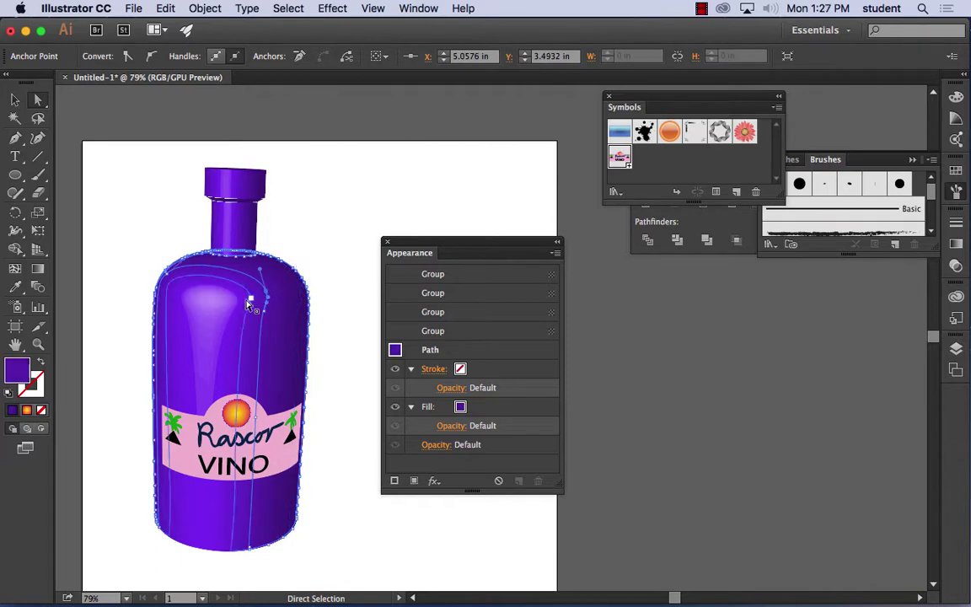
left_click(244, 307)
left_click(201, 331)
left_click(167, 330)
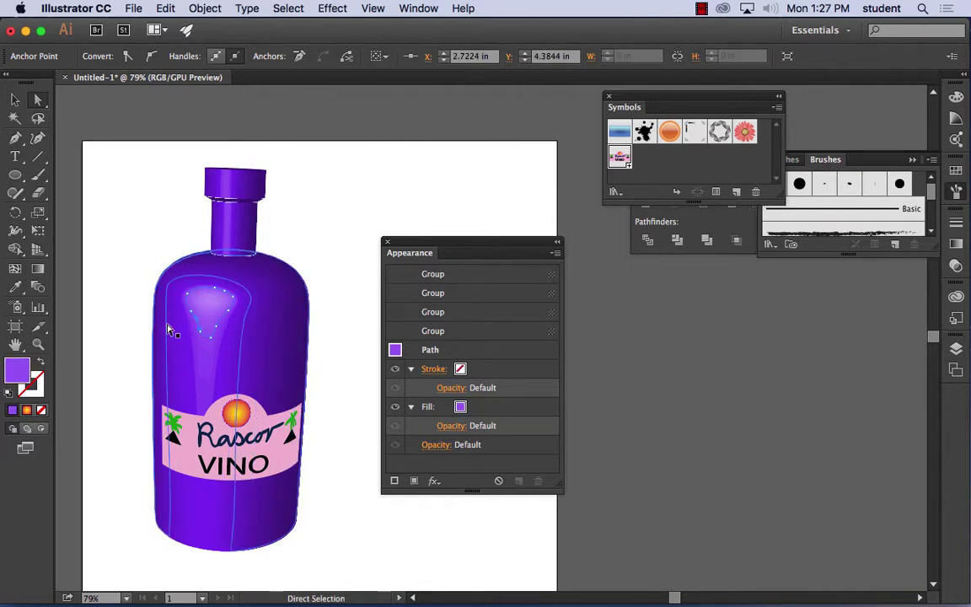
left_click(209, 316)
left_click(258, 304)
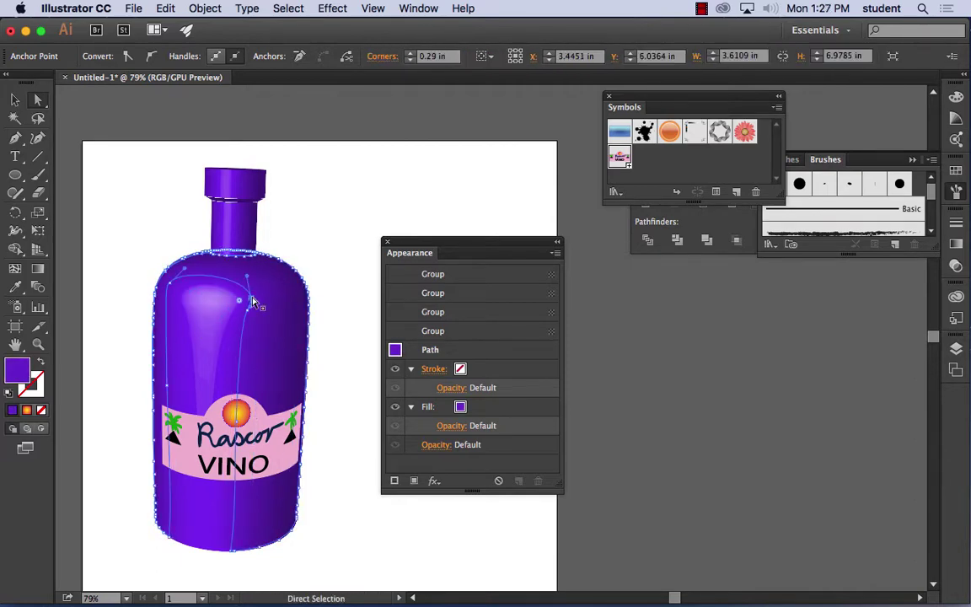
left_click(322, 212)
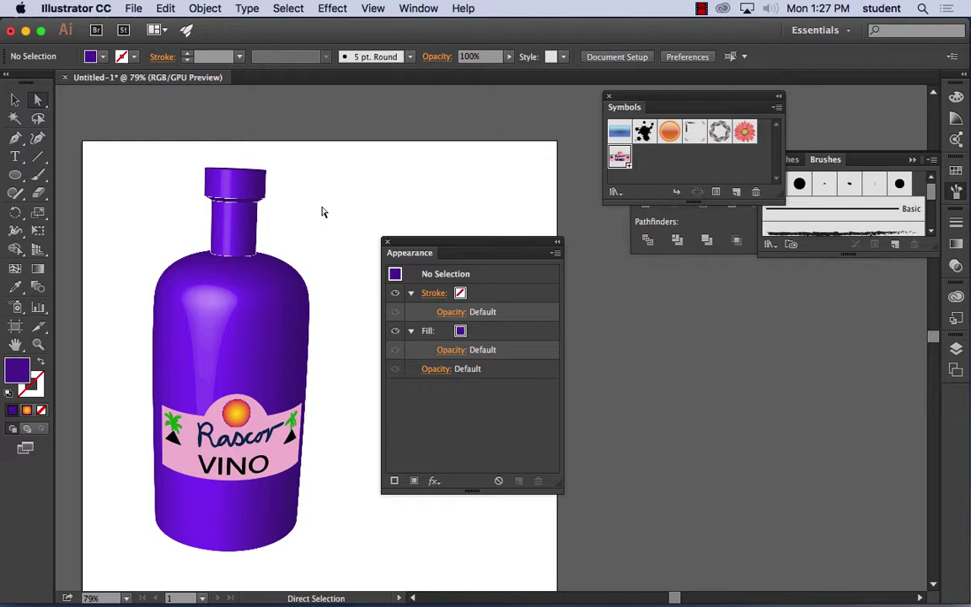
left_click_drag(428, 248, 377, 131)
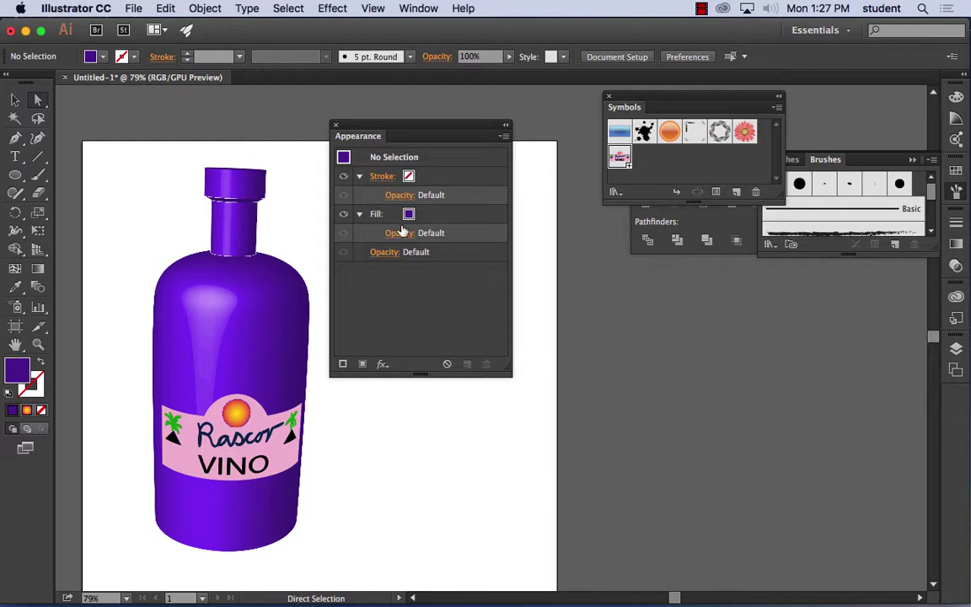
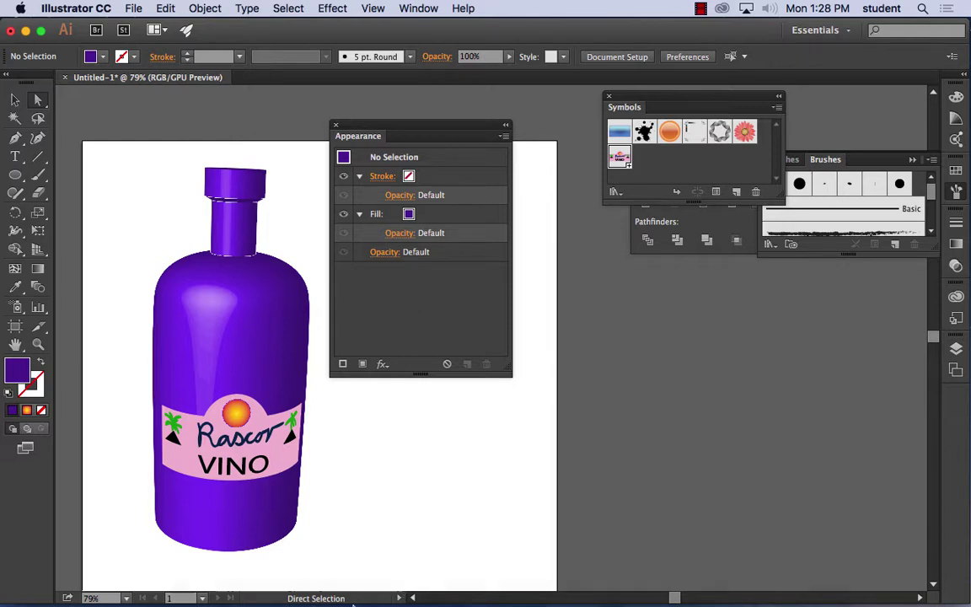
Bring the Adobe Help 'Create 3D objects' page forward, scroll it to the top, and open a blank tab.
mouse_move(354, 604)
left_click(474, 580)
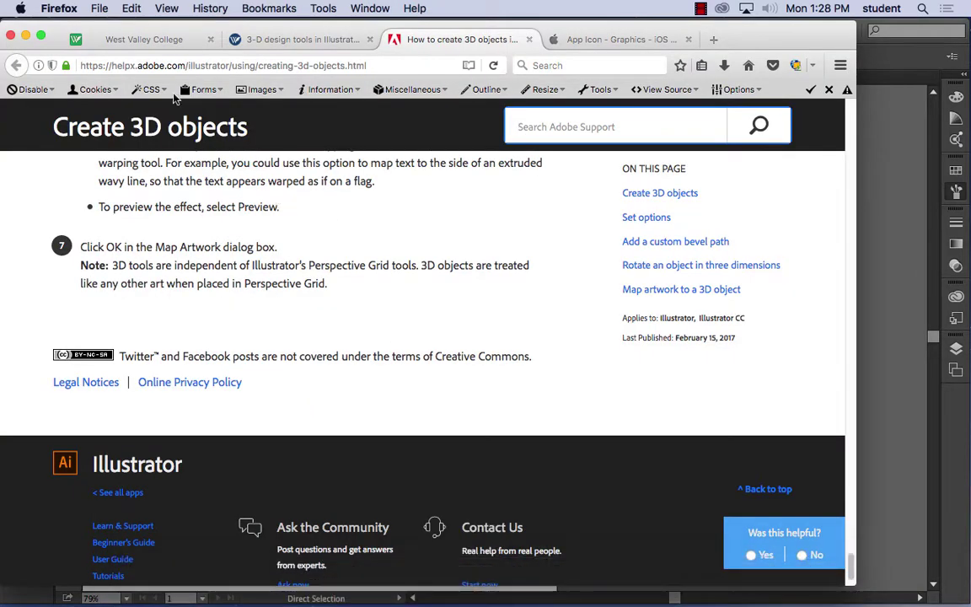
scroll(203, 398, "up", 15)
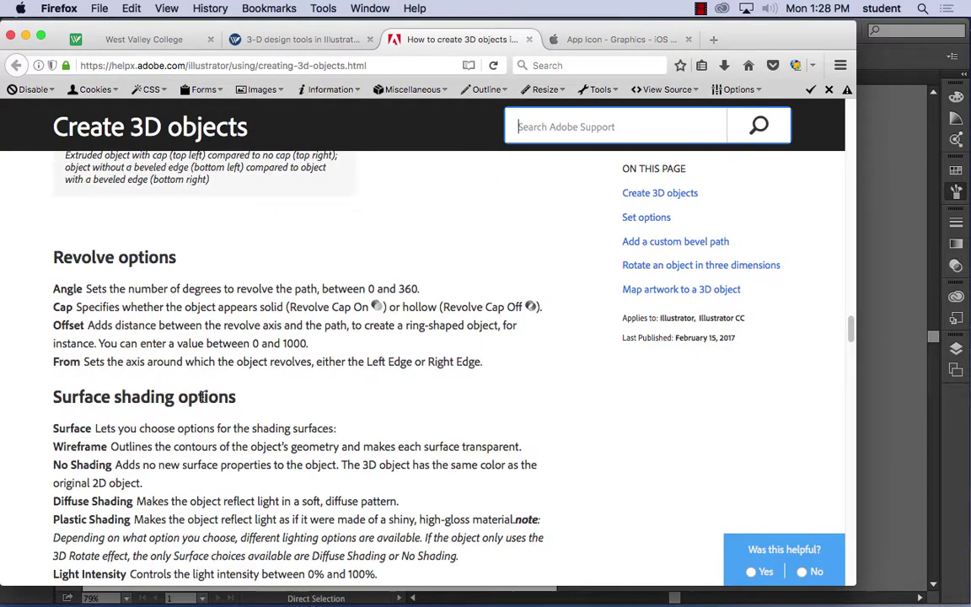
scroll(203, 398, "up", 10)
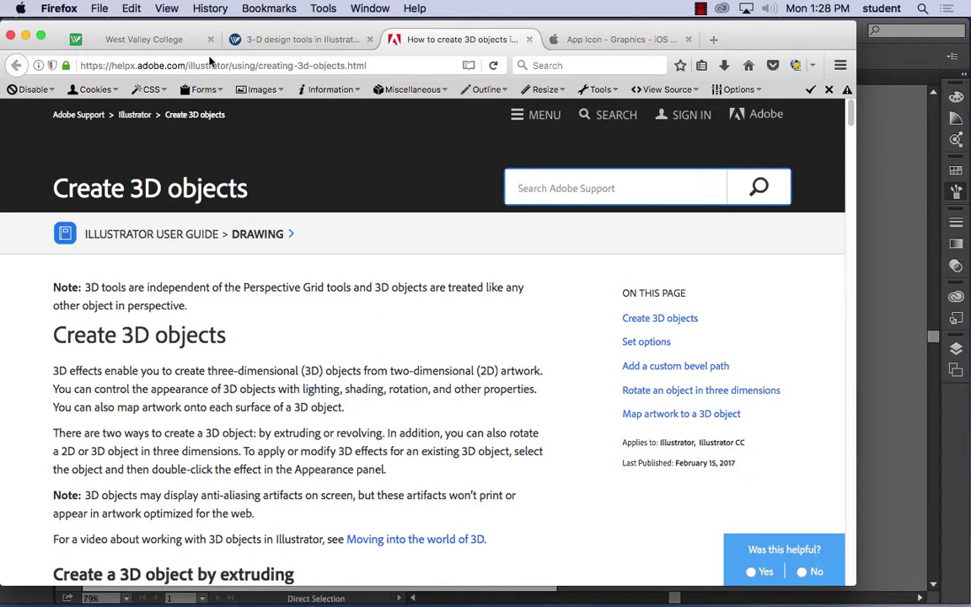
left_click(99, 9)
left_click(118, 26)
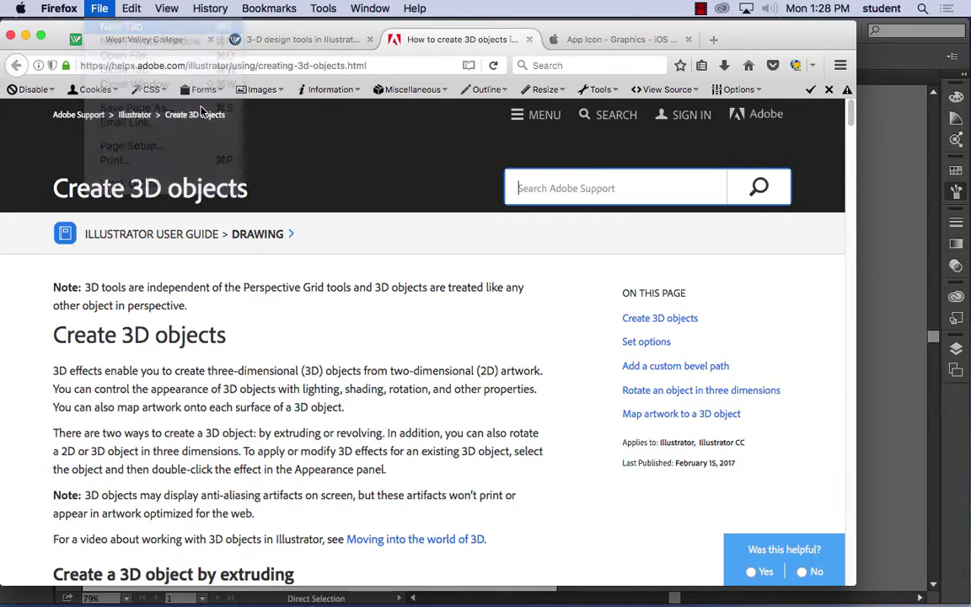
Load google.com, search 'illustrator 3d examples' and show only image results.
type("google.com")
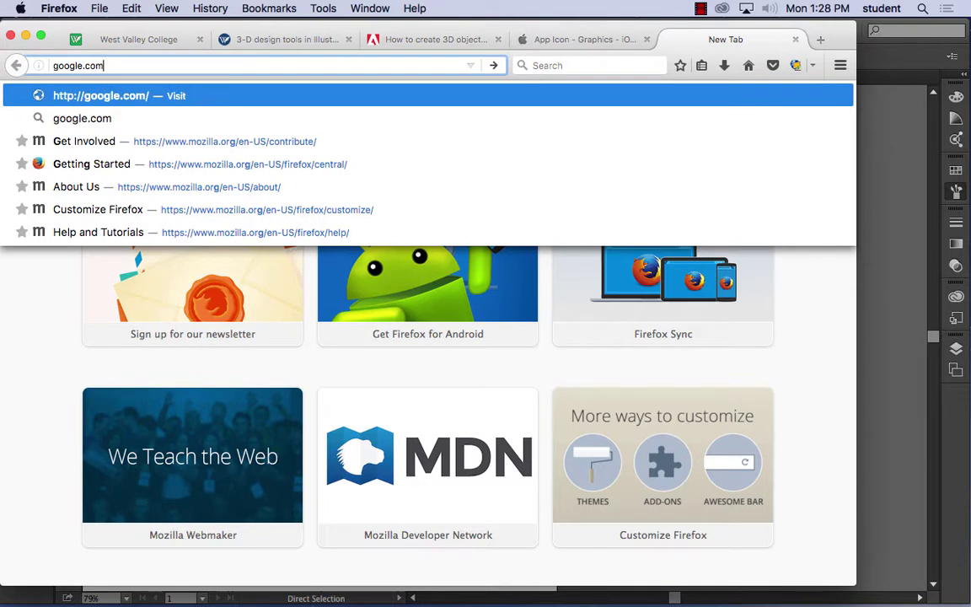
key("Return")
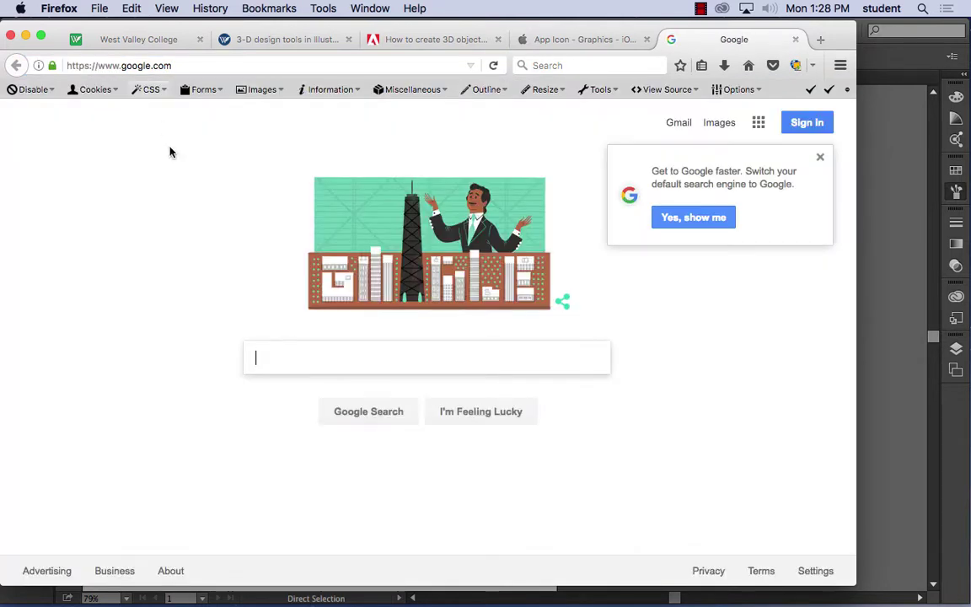
type("ill")
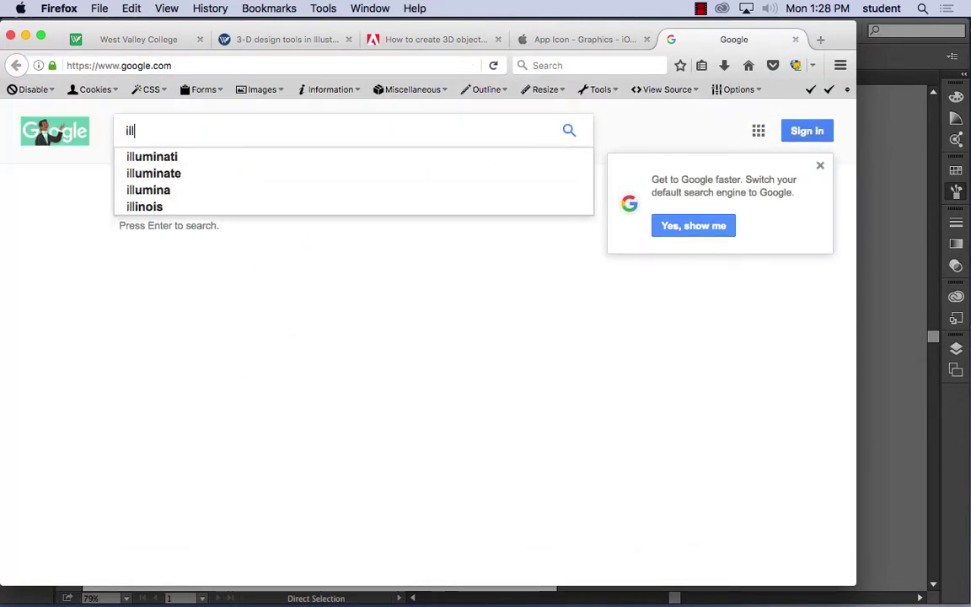
type("ustrator ")
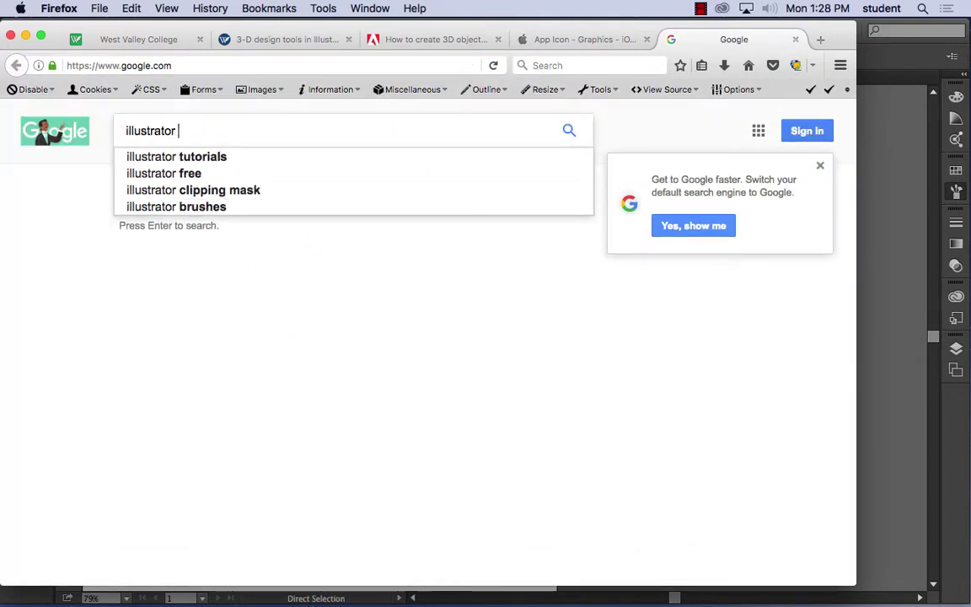
type("3-d")
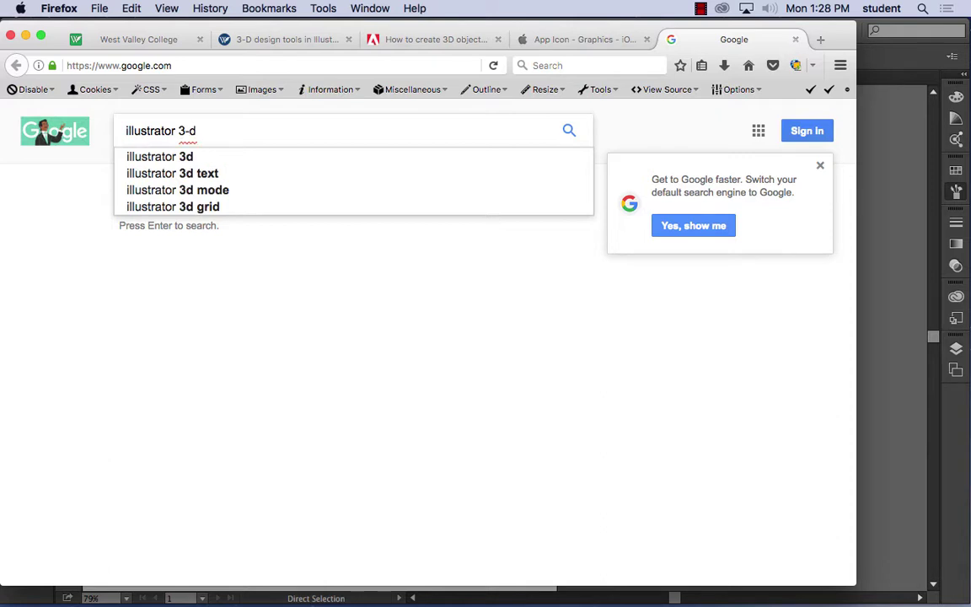
type(" e")
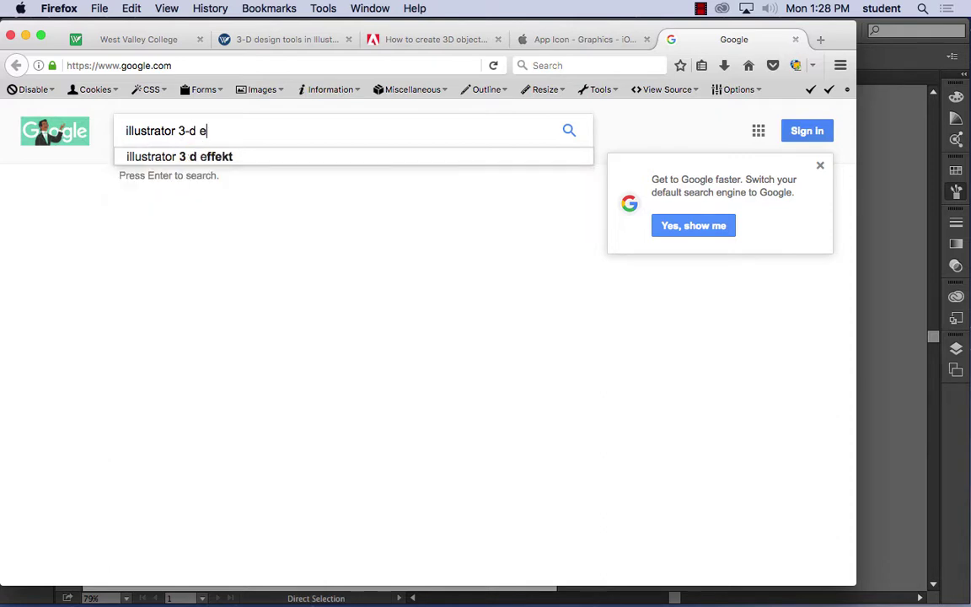
type("xamples")
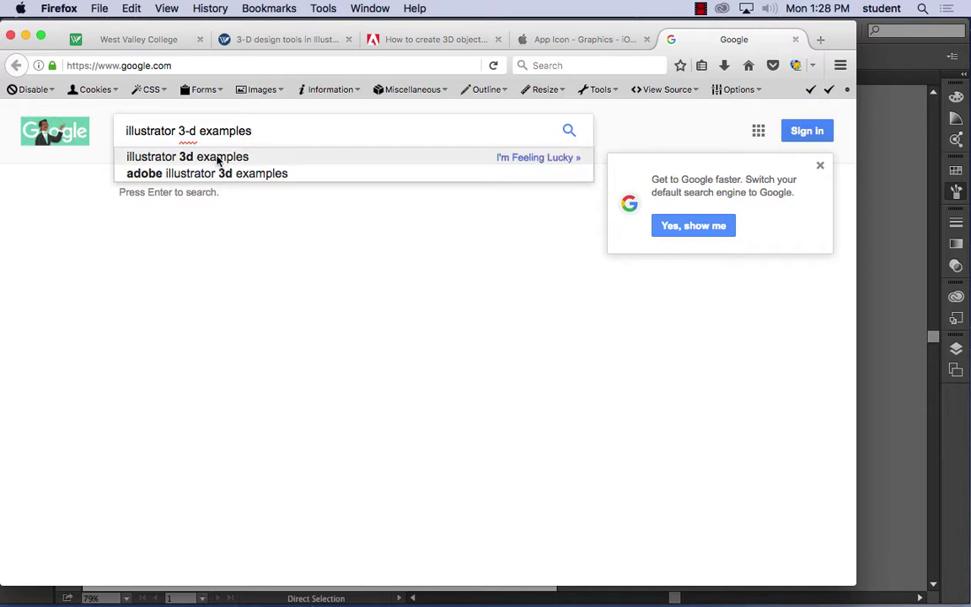
left_click(218, 160)
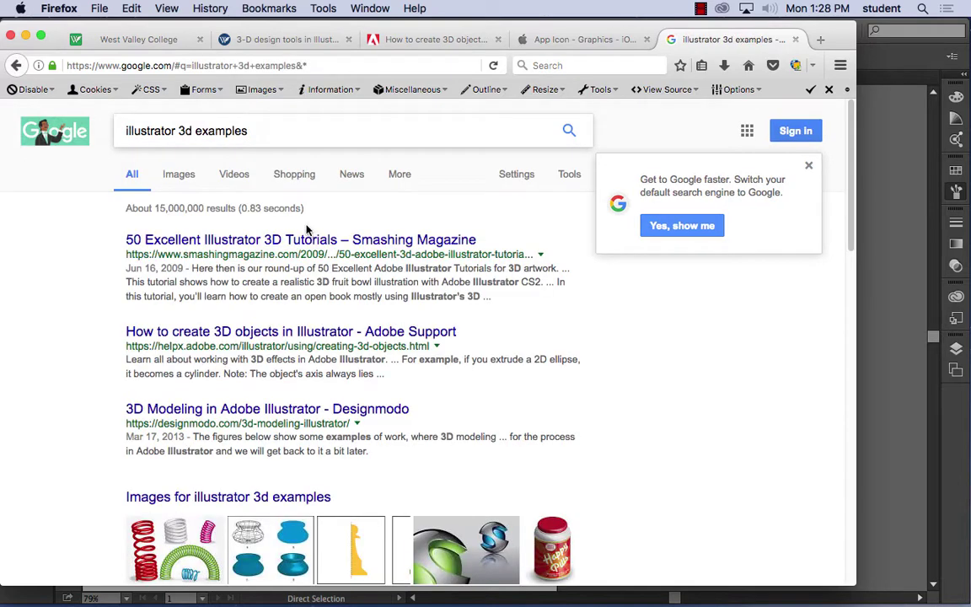
left_click(175, 175)
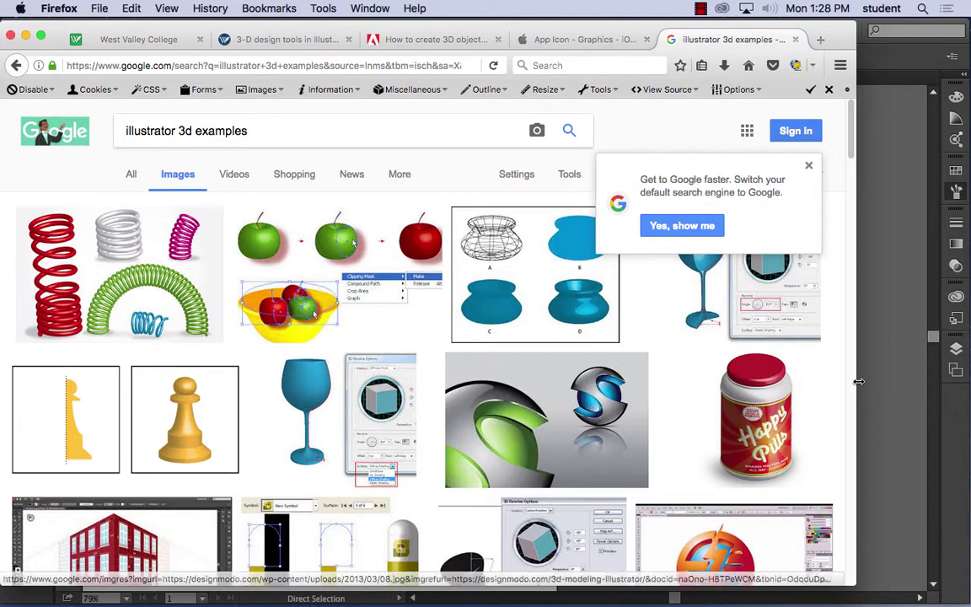
Preview the Happy Pills jar image, then browse the 3D example results up and down.
scroll(761, 339, "down", 2)
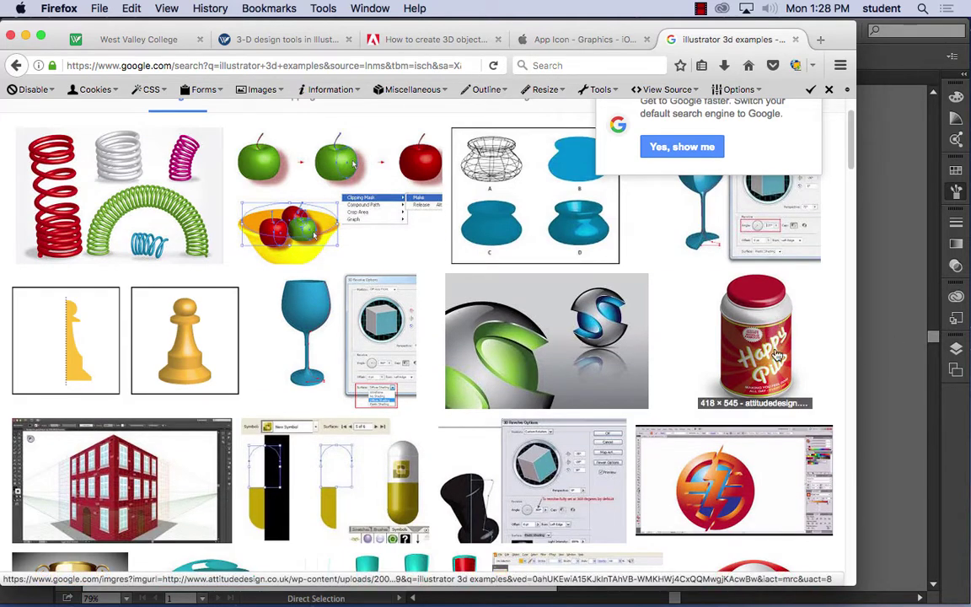
left_click(702, 306)
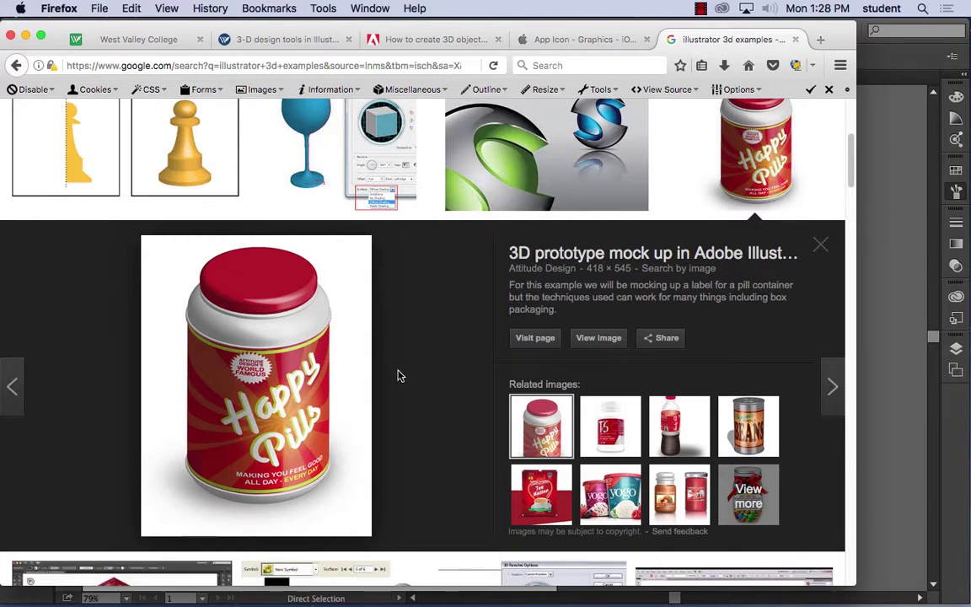
scroll(400, 377, "down", 5)
scroll(401, 377, "down", 6)
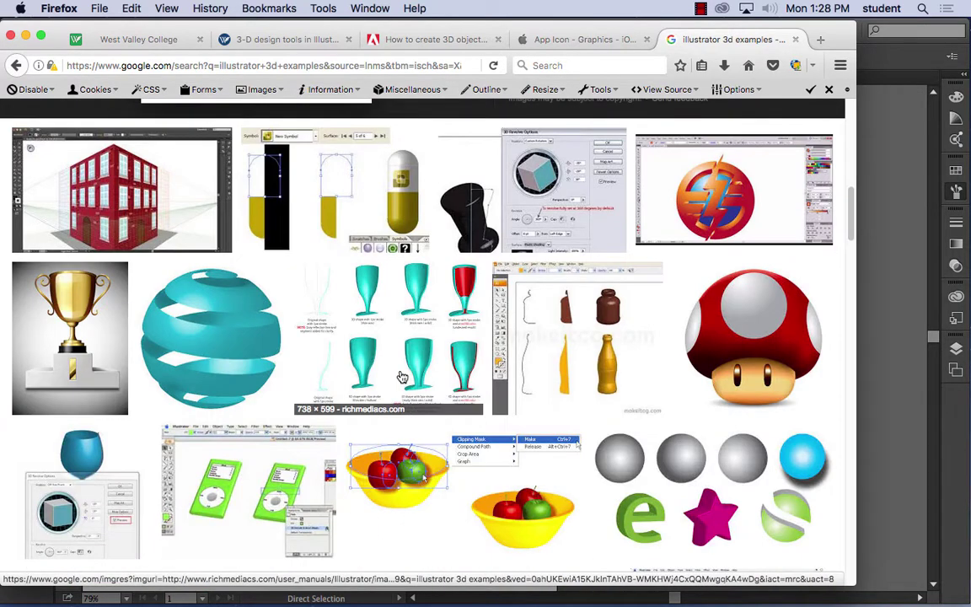
scroll(402, 377, "down", 6)
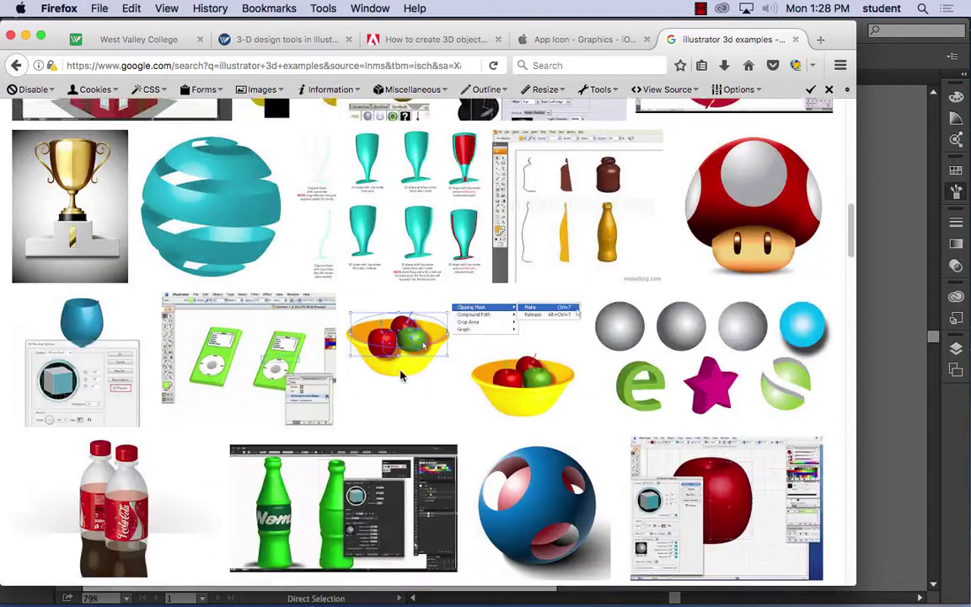
key("Home")
scroll(251, 295, "down", 10)
scroll(251, 295, "up", 3)
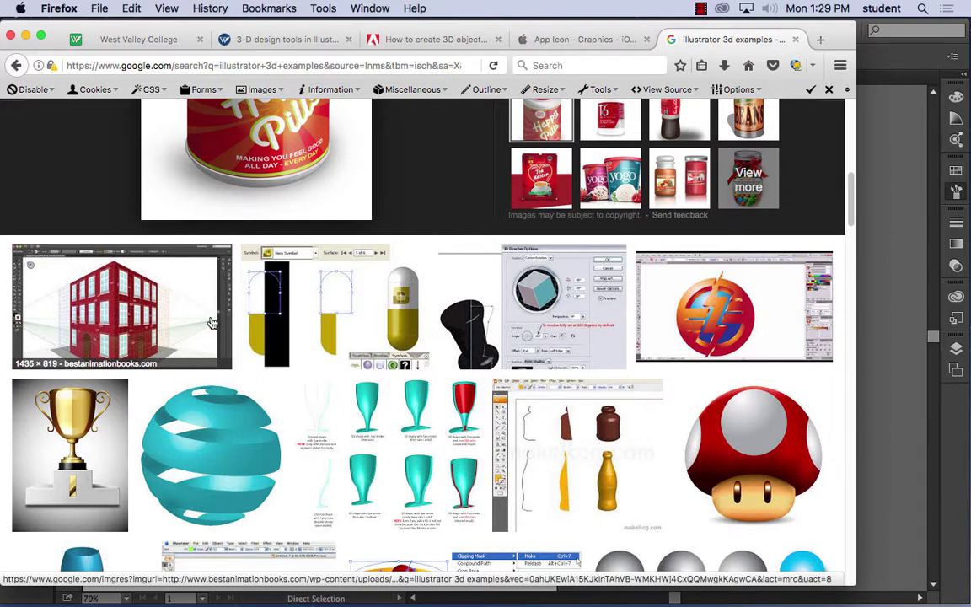
scroll(616, 397, "down", 1)
scroll(615, 397, "down", 8)
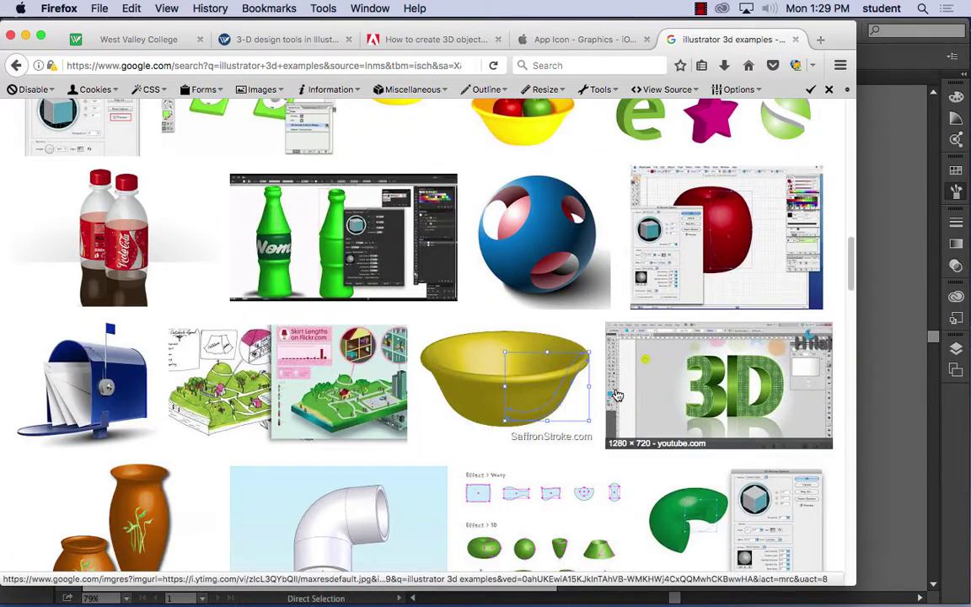
left_click(122, 237)
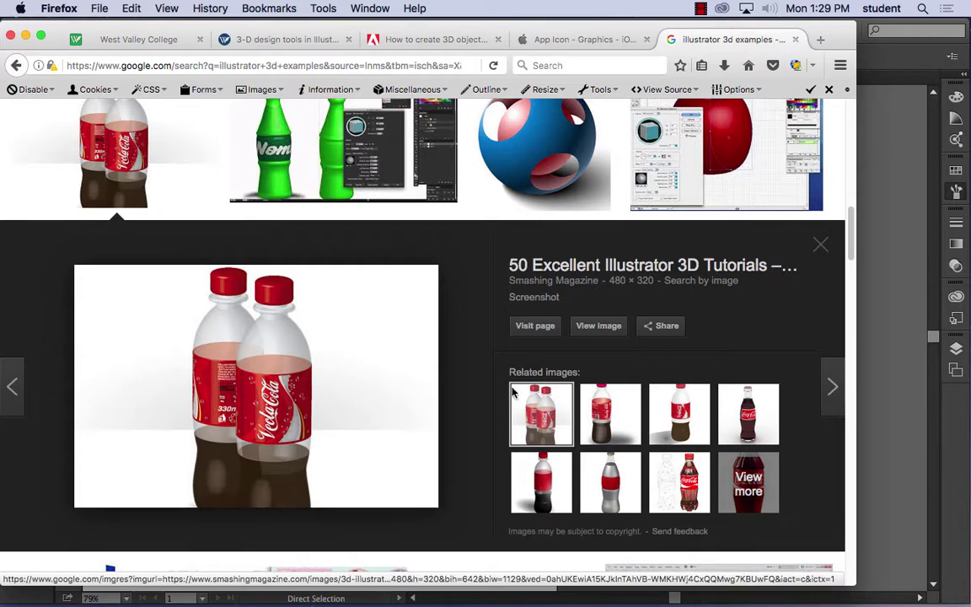
scroll(482, 403, "down", 7)
scroll(479, 410, "down", 2)
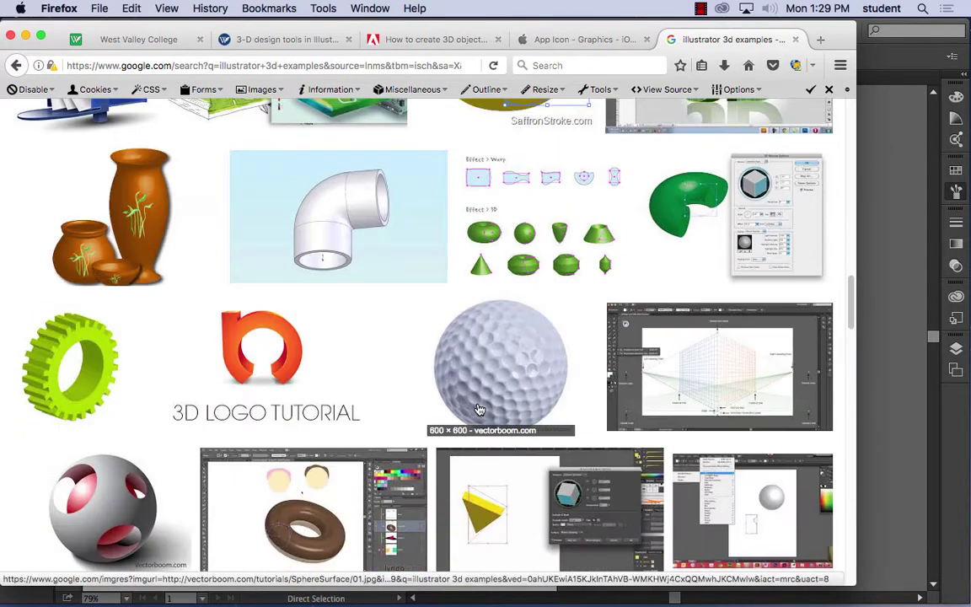
left_click(468, 335)
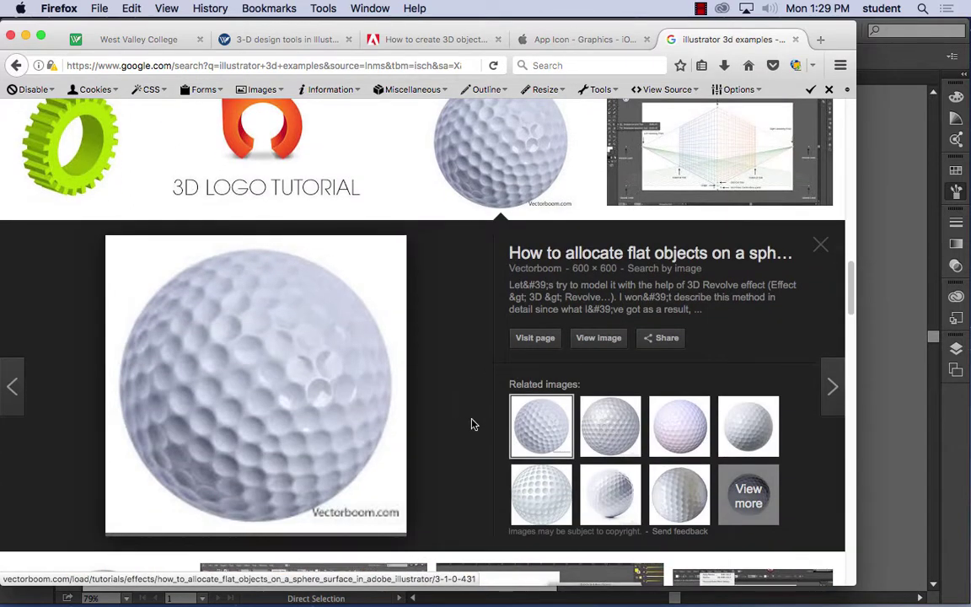
scroll(452, 413, "down", 3)
scroll(452, 414, "down", 1)
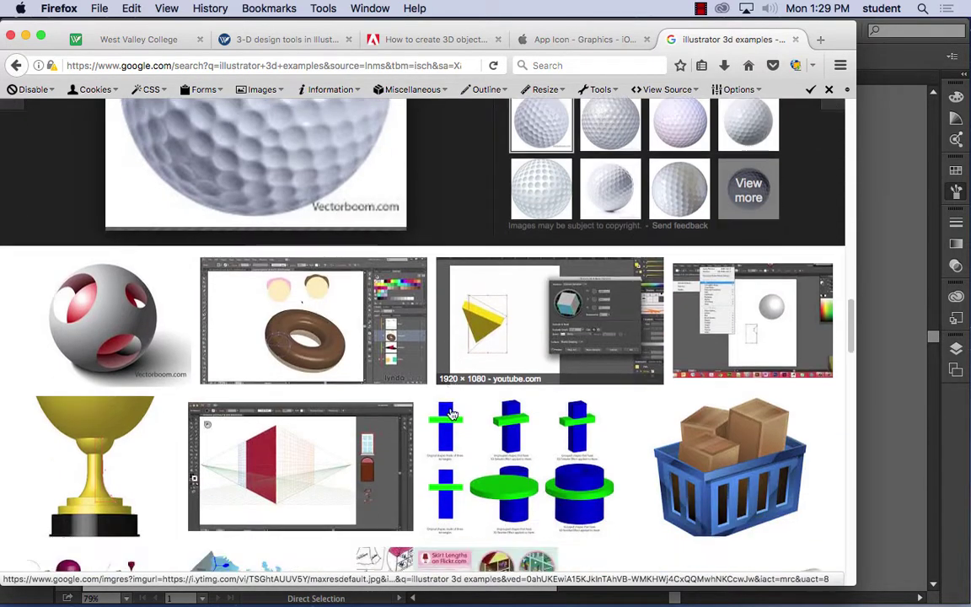
left_click(279, 300)
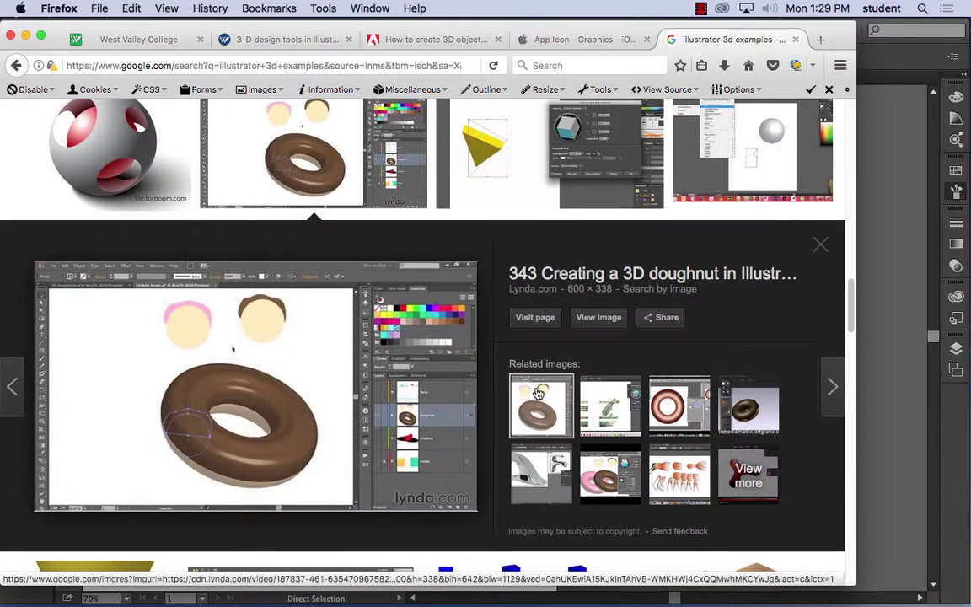
scroll(537, 394, "down", 15)
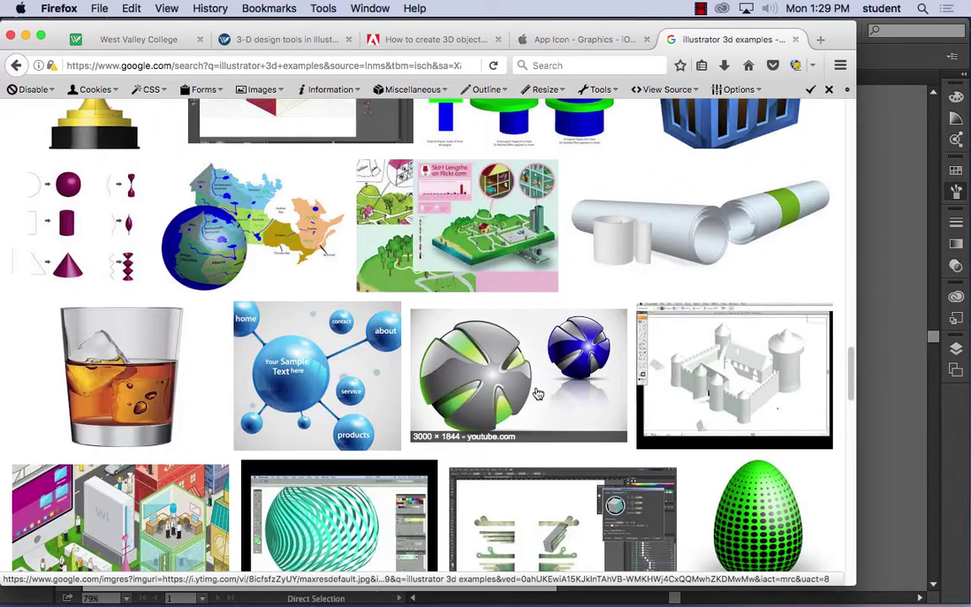
scroll(537, 392, "down", 3)
scroll(538, 394, "down", 5)
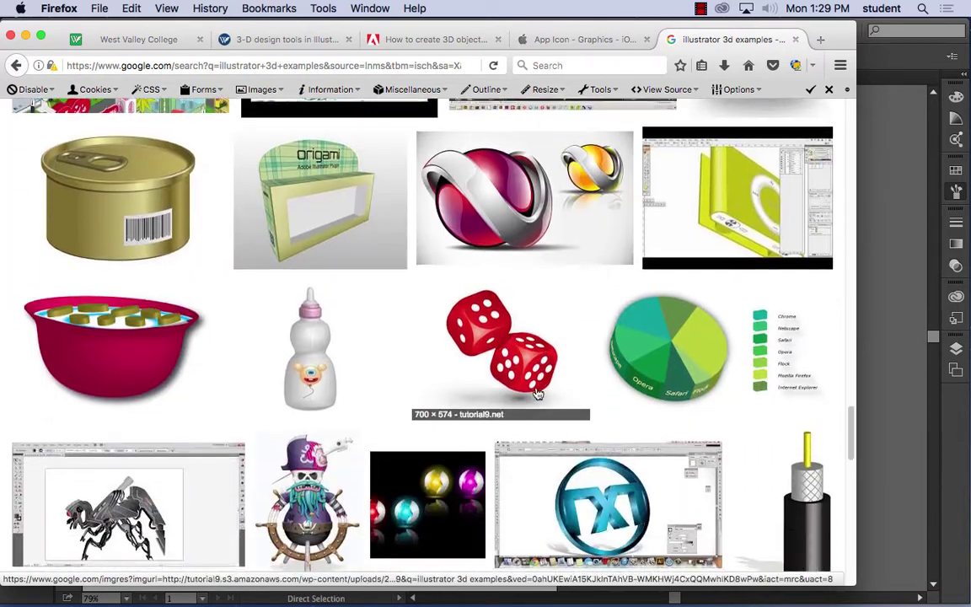
left_click(326, 252)
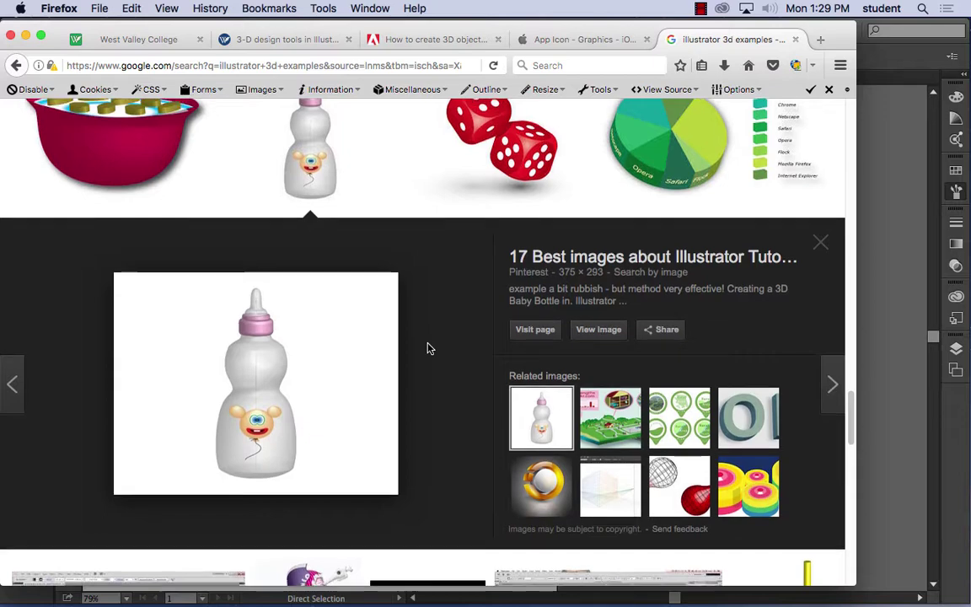
scroll(428, 349, "down", 10)
scroll(428, 350, "down", 5)
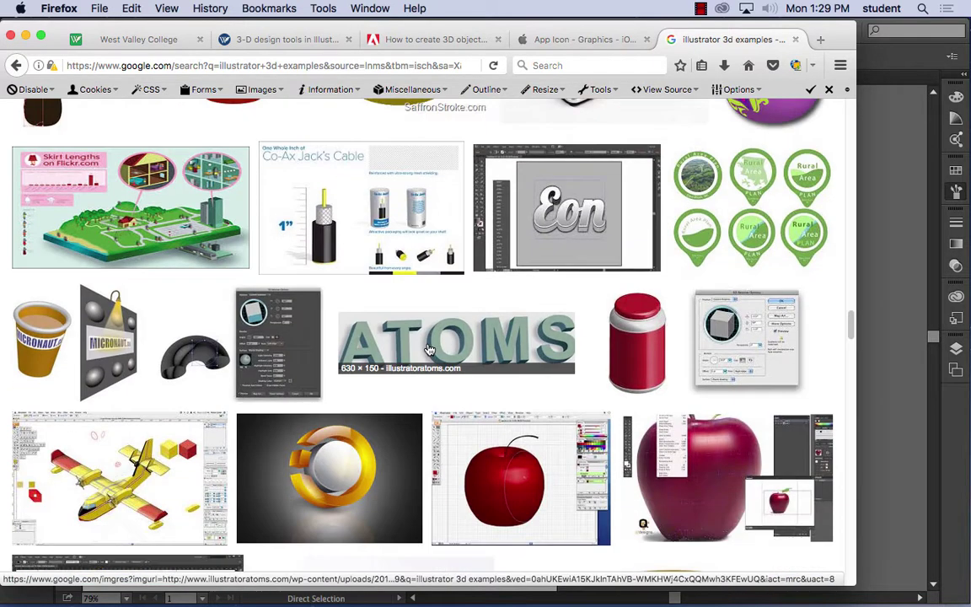
scroll(429, 349, "down", 5)
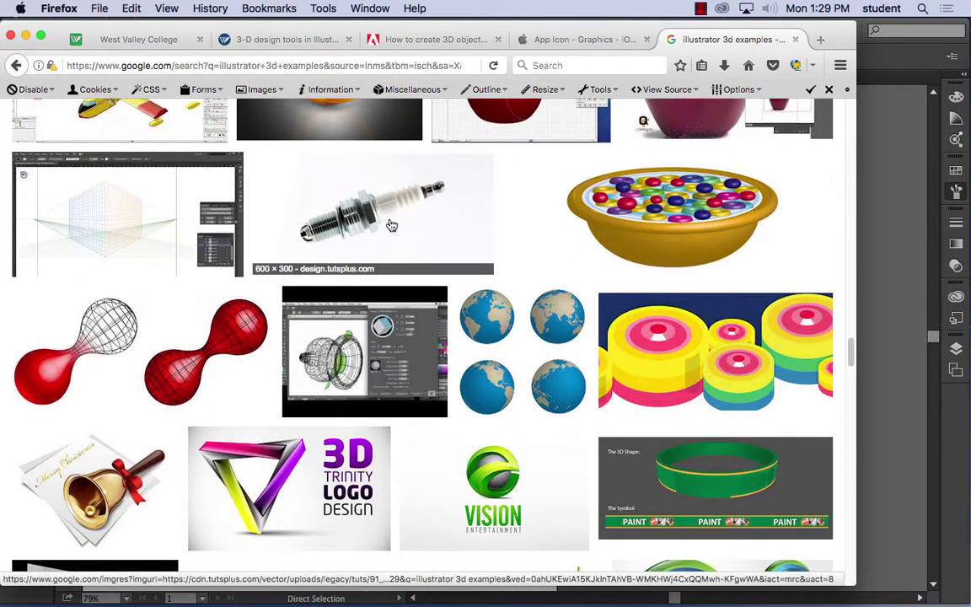
left_click(382, 216)
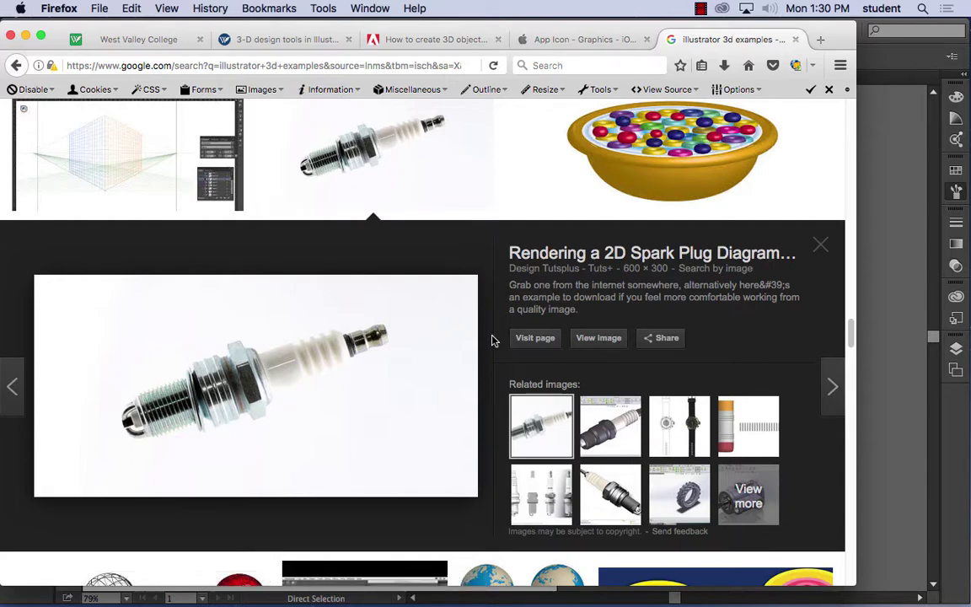
scroll(492, 338, "down", 10)
scroll(494, 341, "down", 10)
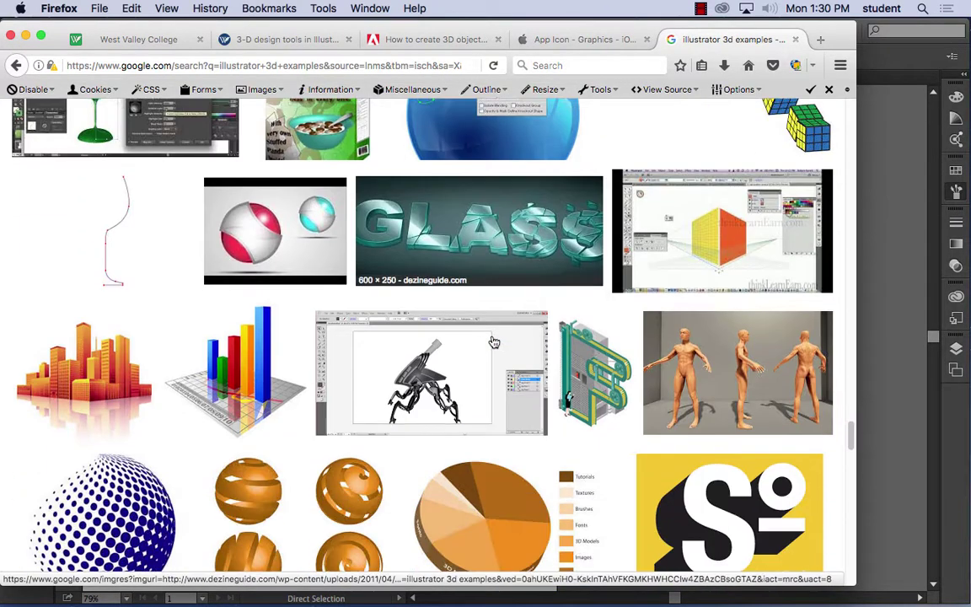
scroll(494, 342, "down", 10)
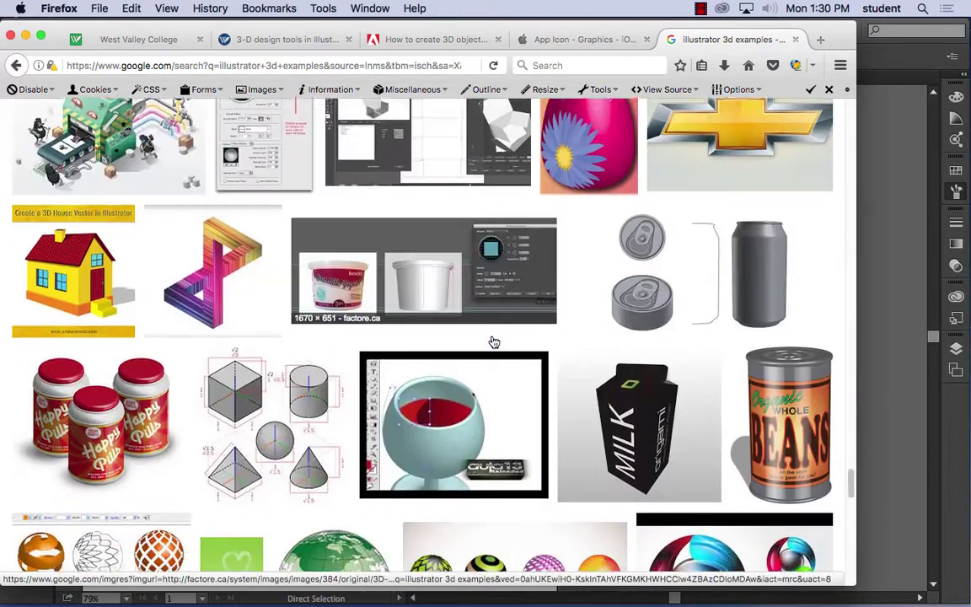
scroll(494, 342, "down", 10)
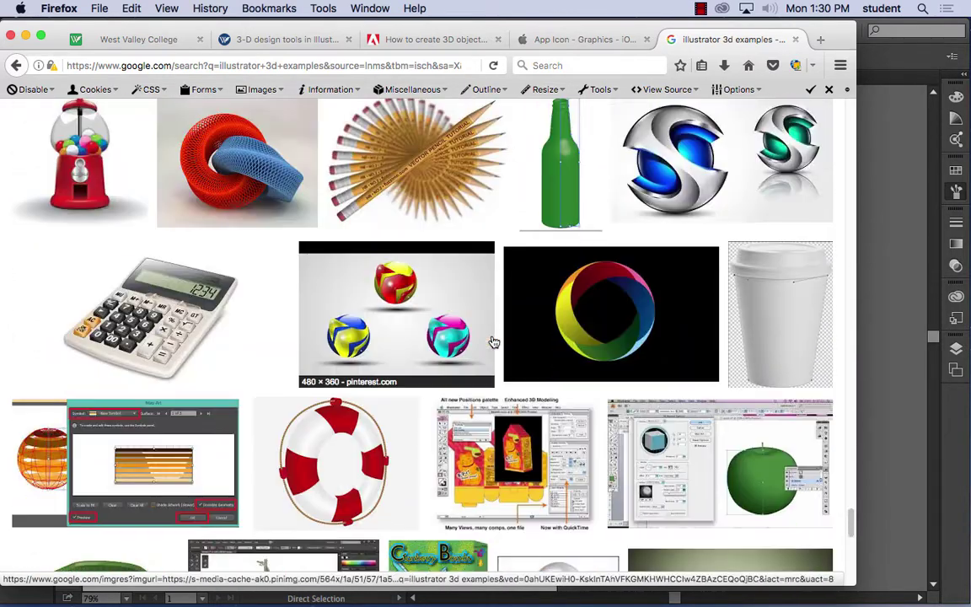
scroll(494, 342, "down", 3)
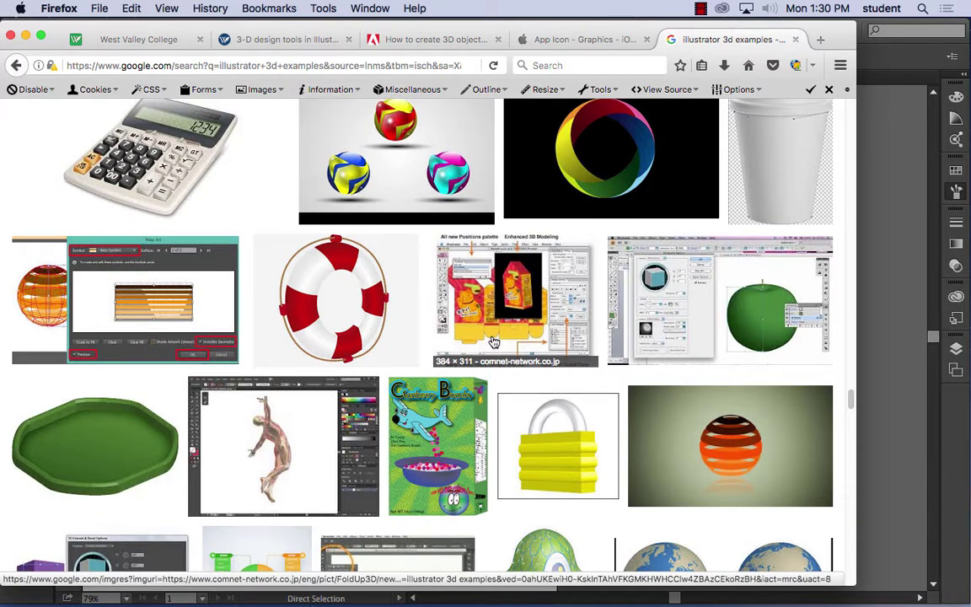
scroll(494, 342, "up", 3)
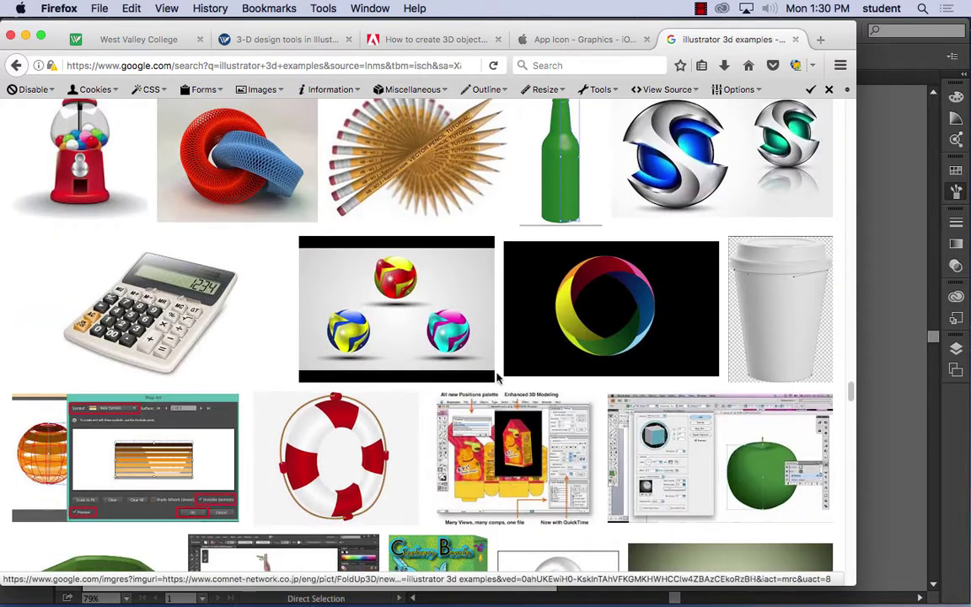
scroll(498, 379, "down", 6)
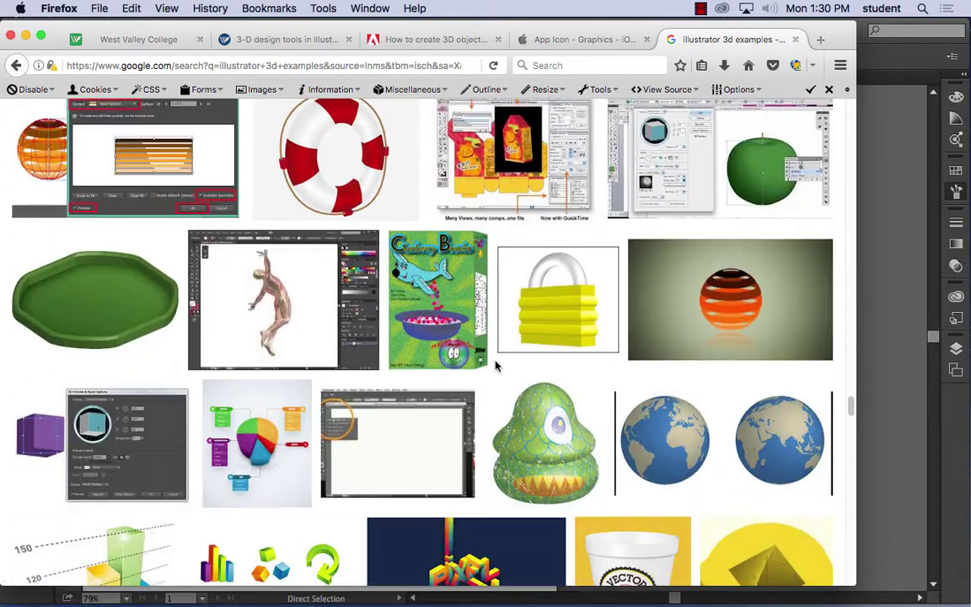
scroll(496, 366, "down", 8)
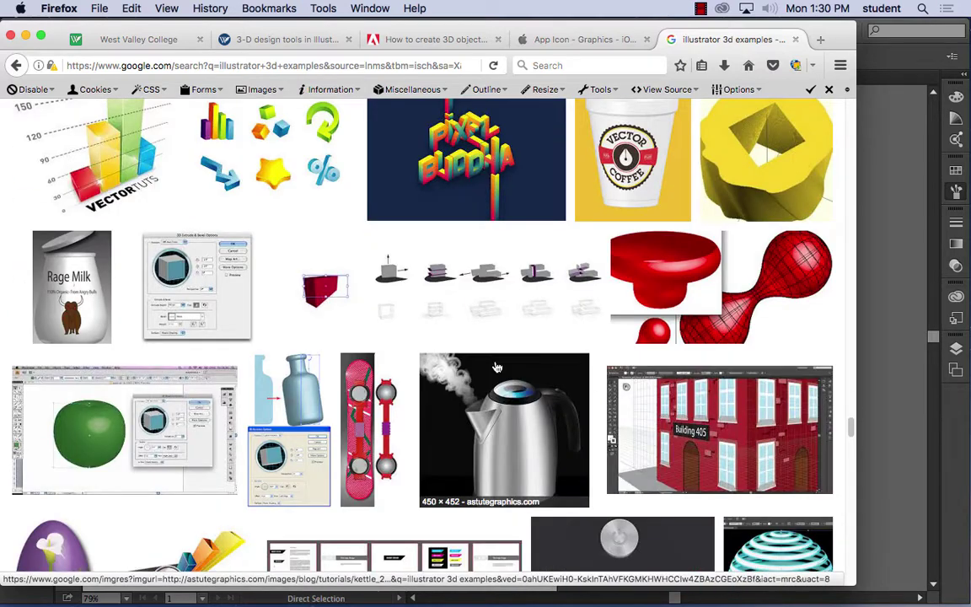
scroll(497, 368, "down", 3)
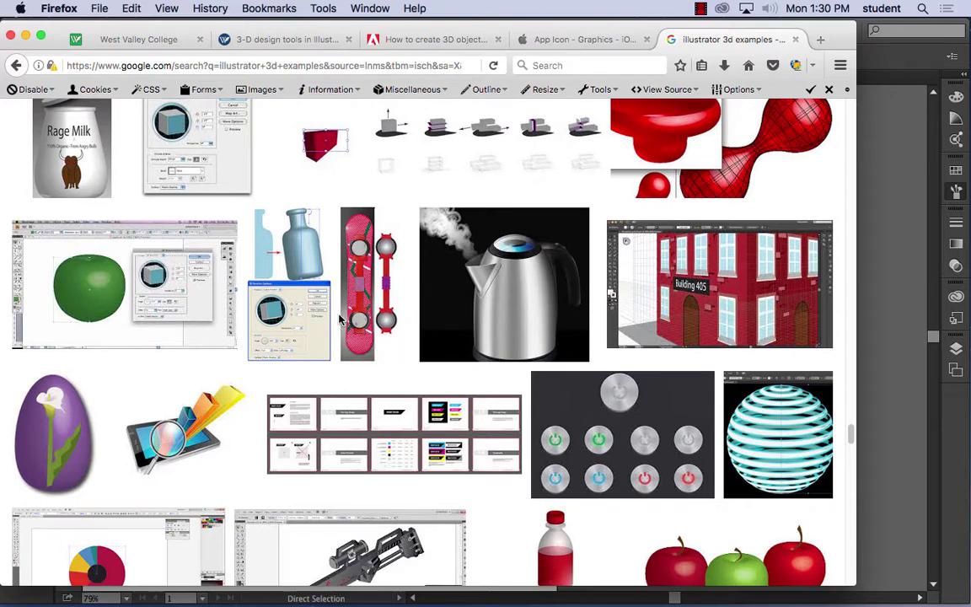
Scroll further through the Google image results for illustrator 3D examples.
scroll(341, 321, "down", 2)
scroll(342, 321, "down", 9)
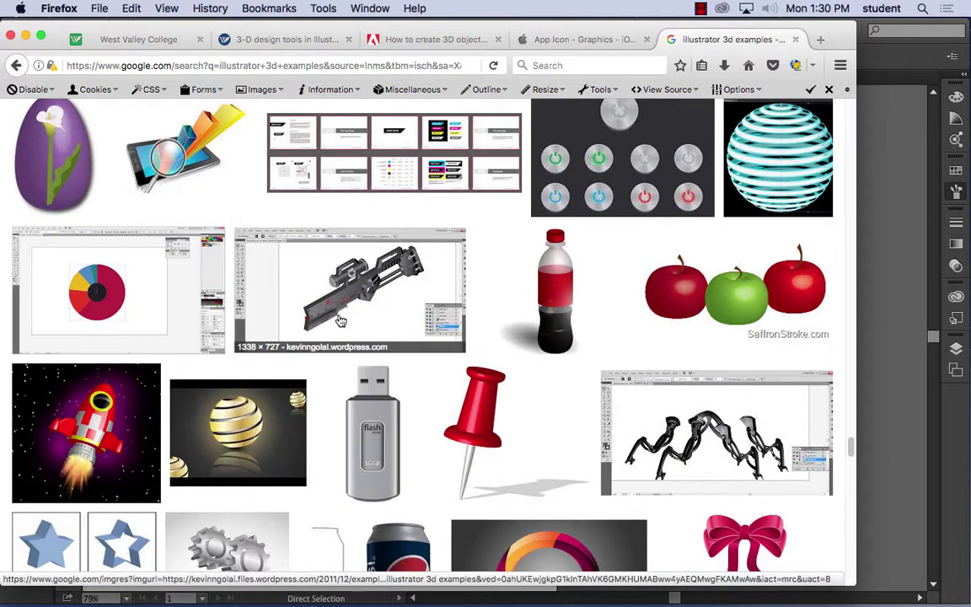
scroll(340, 320, "down", 10)
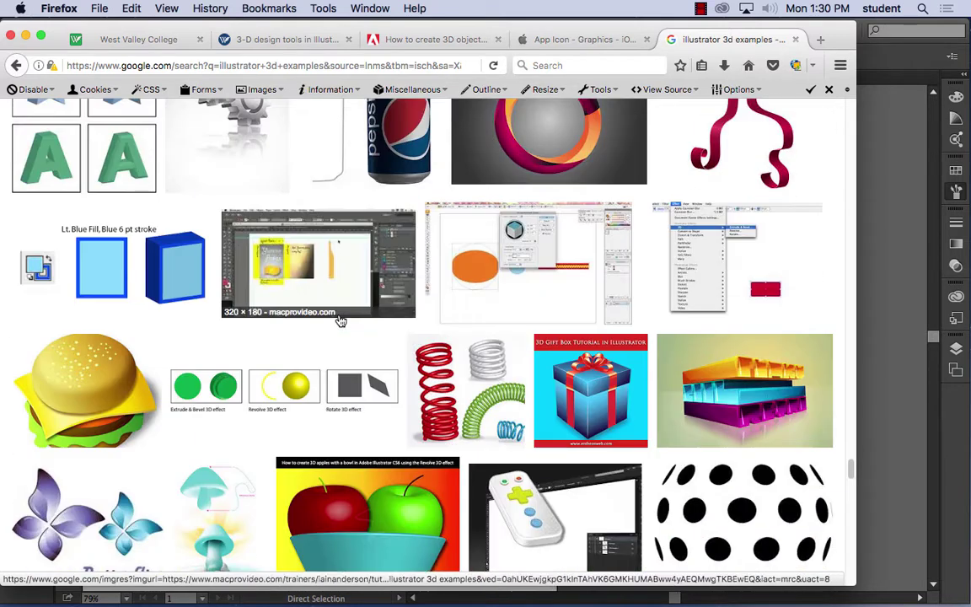
scroll(340, 320, "down", 7)
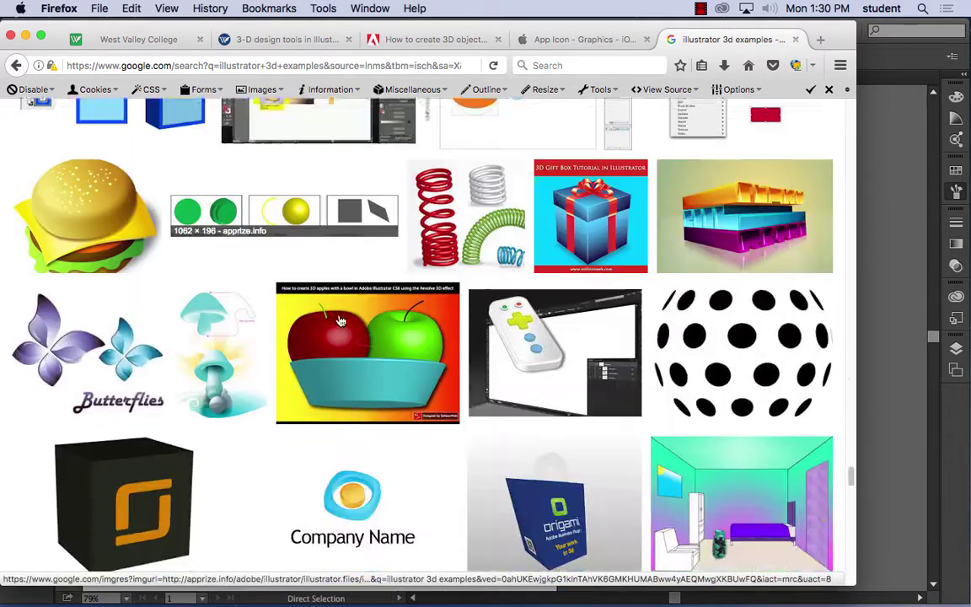
scroll(341, 320, "down", 10)
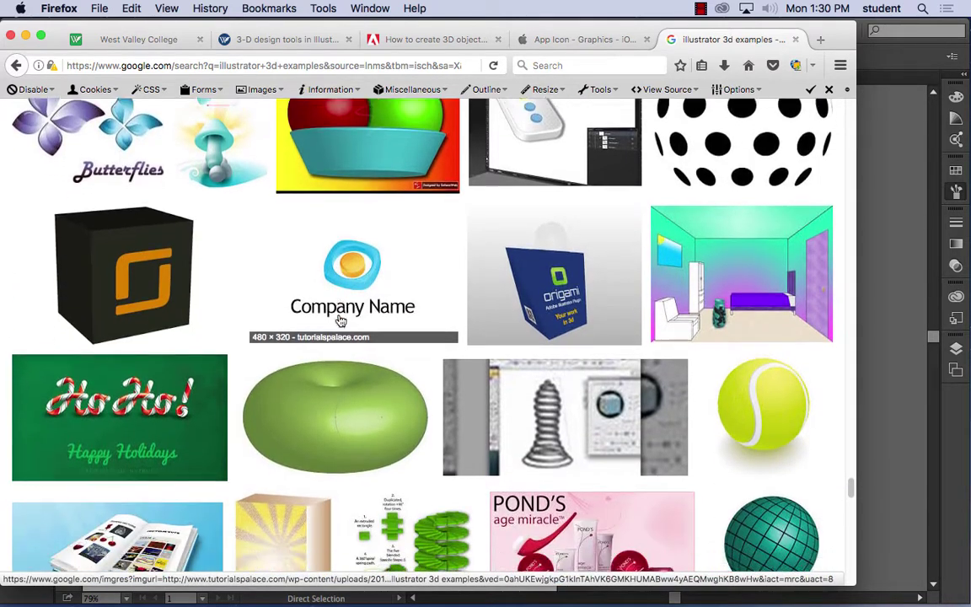
scroll(341, 320, "down", 5)
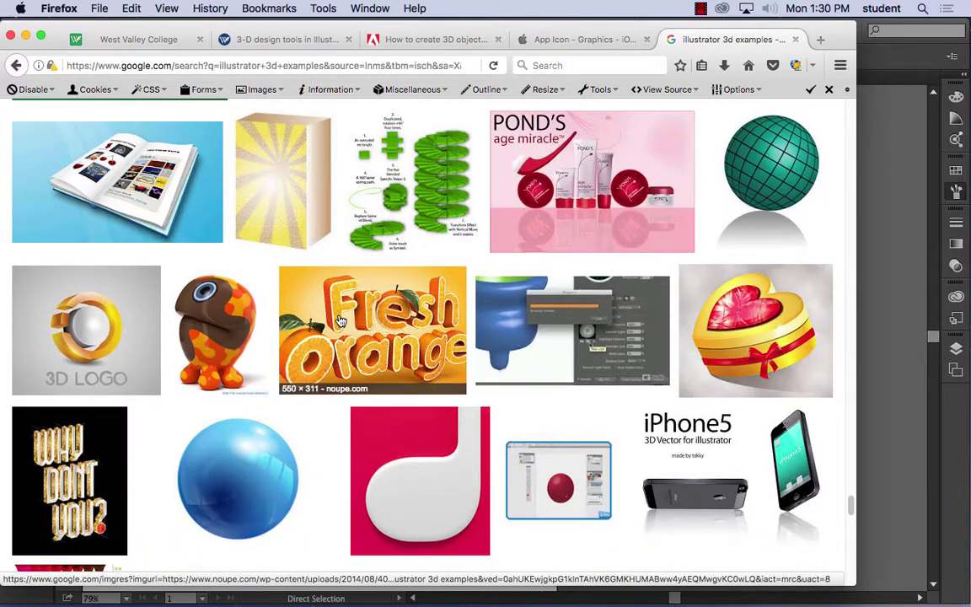
scroll(341, 320, "up", 8)
scroll(340, 321, "up", 2)
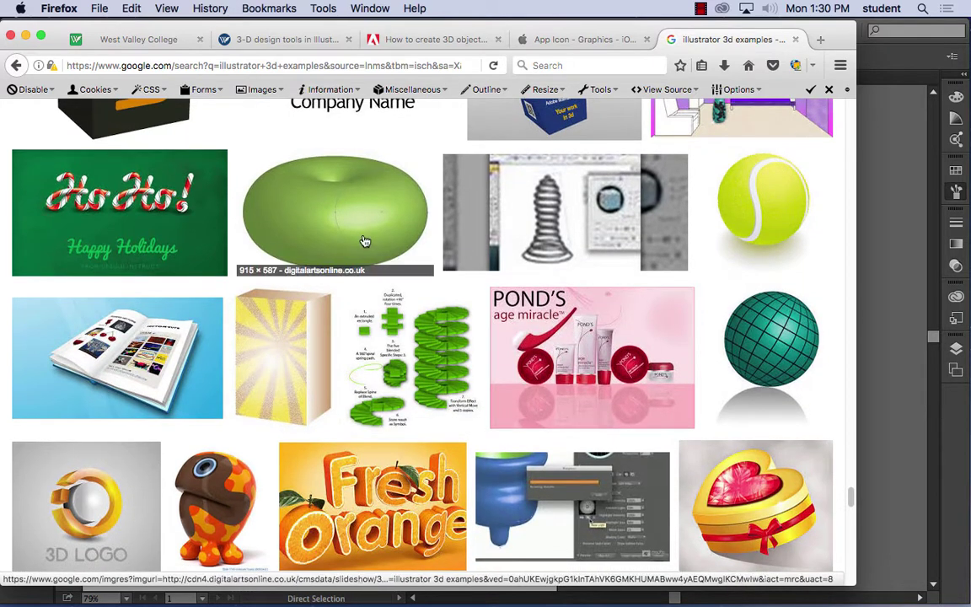
scroll(429, 371, "down", 4)
scroll(429, 371, "down", 3)
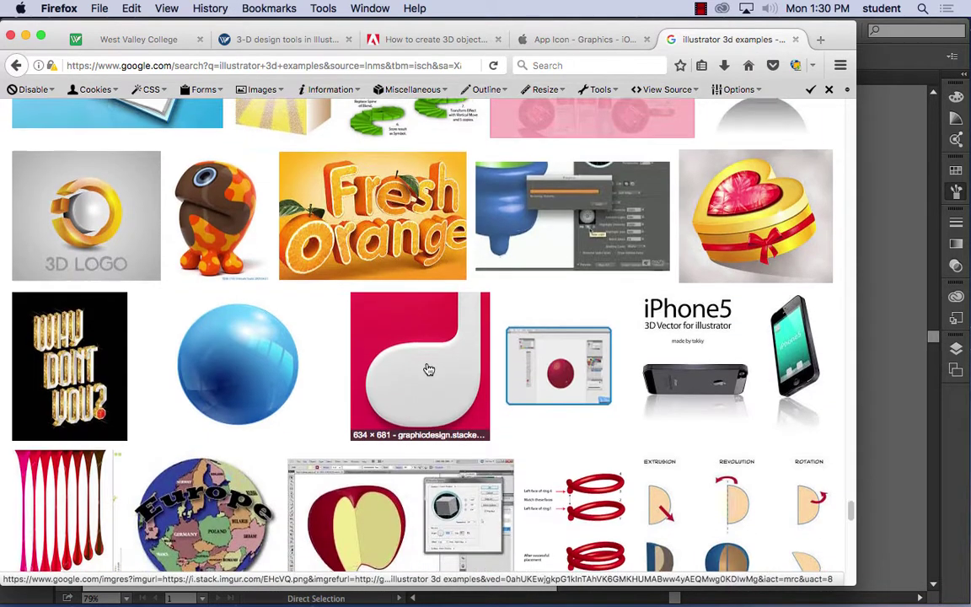
scroll(429, 371, "down", 5)
scroll(429, 371, "down", 8)
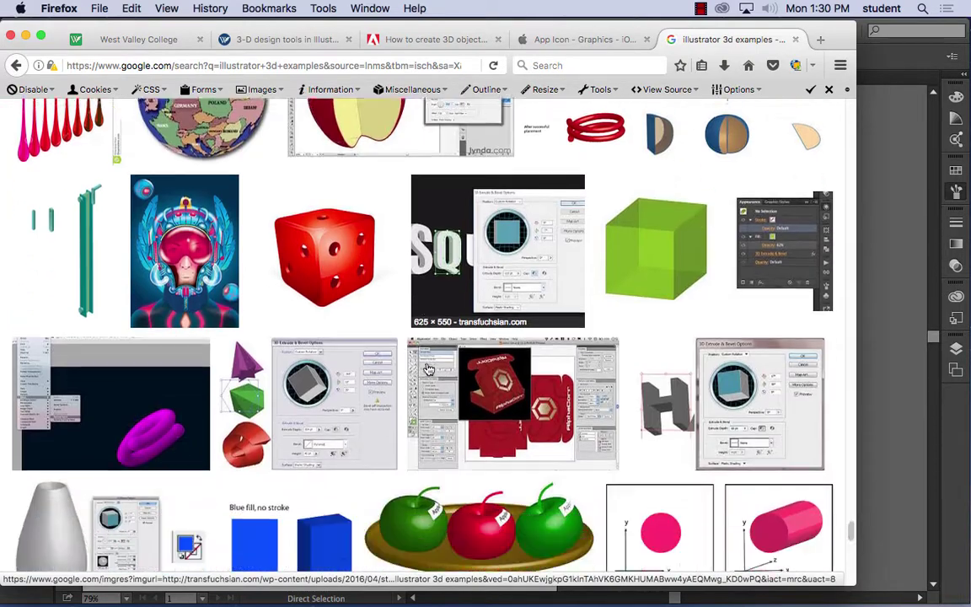
scroll(429, 371, "down", 12)
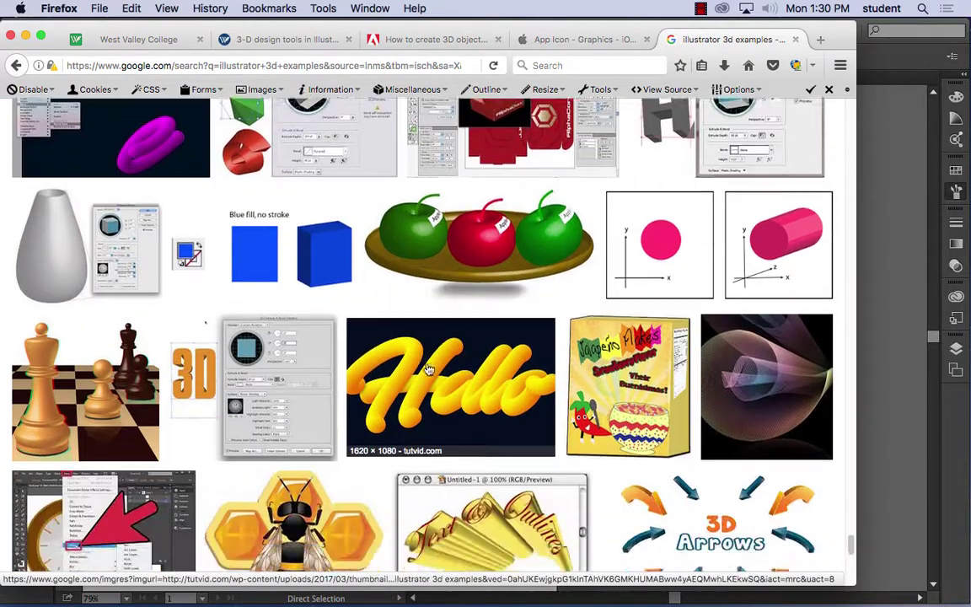
scroll(430, 371, "down", 7)
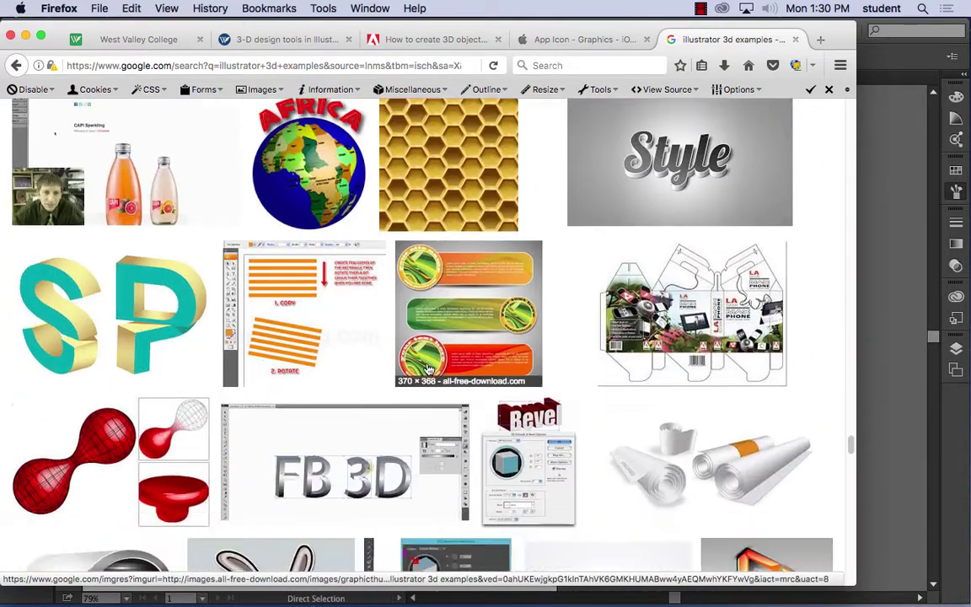
scroll(429, 369, "down", 15)
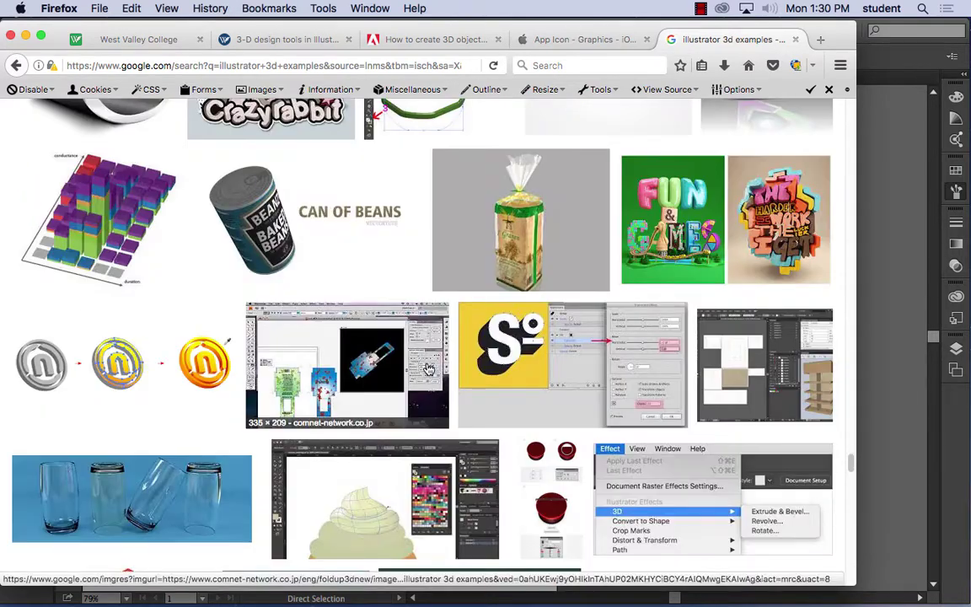
scroll(428, 369, "down", 20)
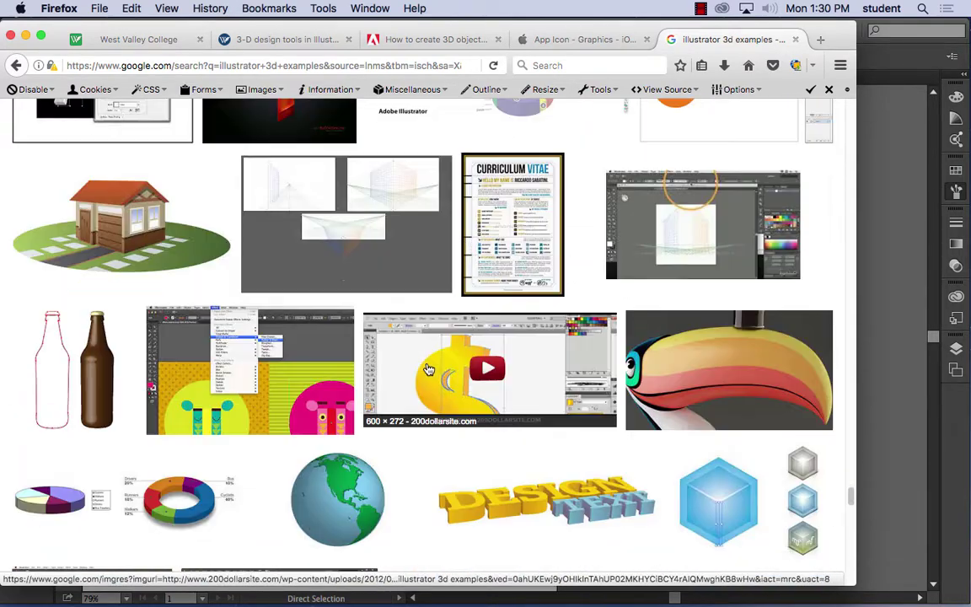
scroll(428, 369, "down", 16)
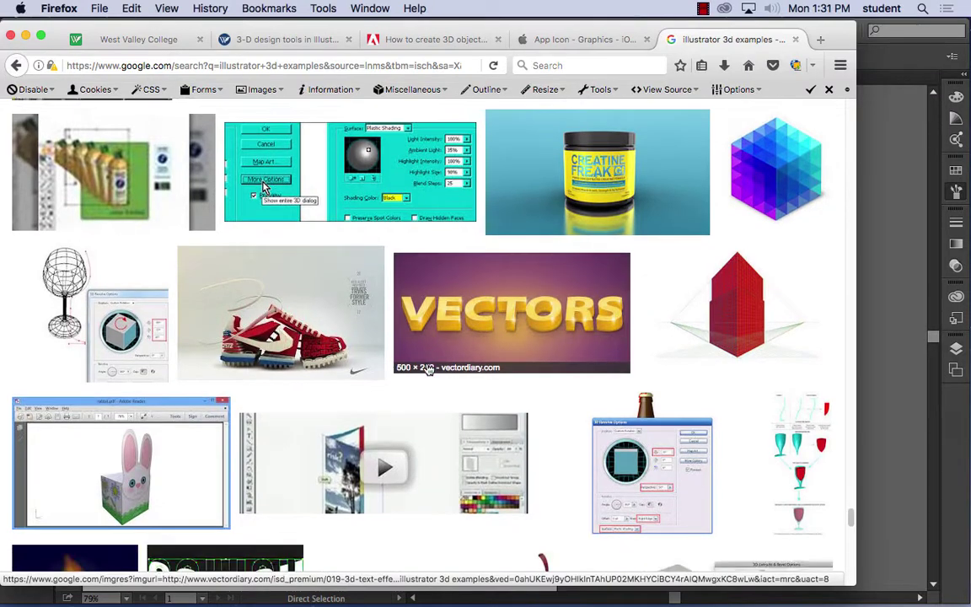
Close the Google Images tab, returning to the Adobe 'Create 3D objects' help article.
scroll(428, 369, "down", 18)
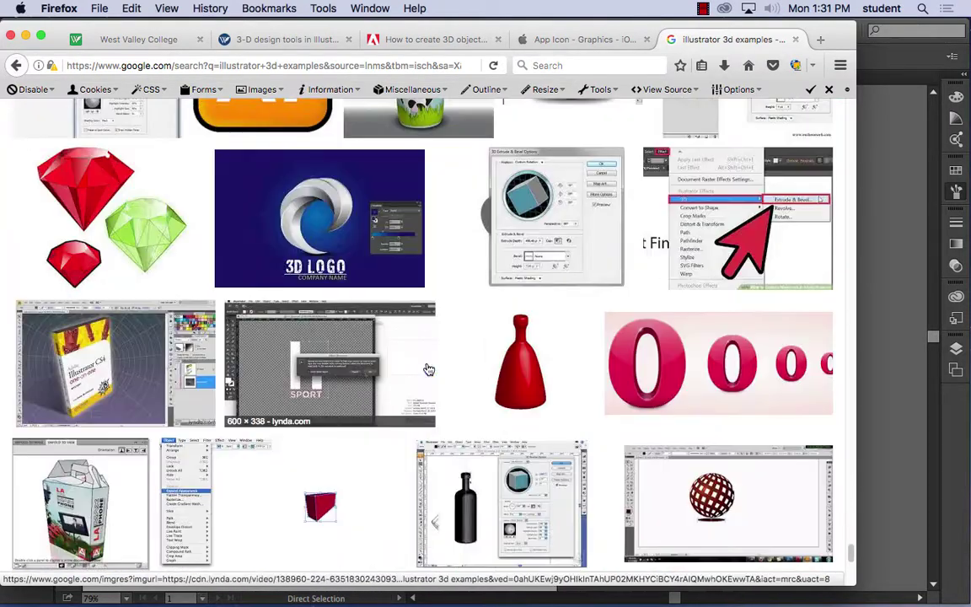
scroll(428, 369, "down", 10)
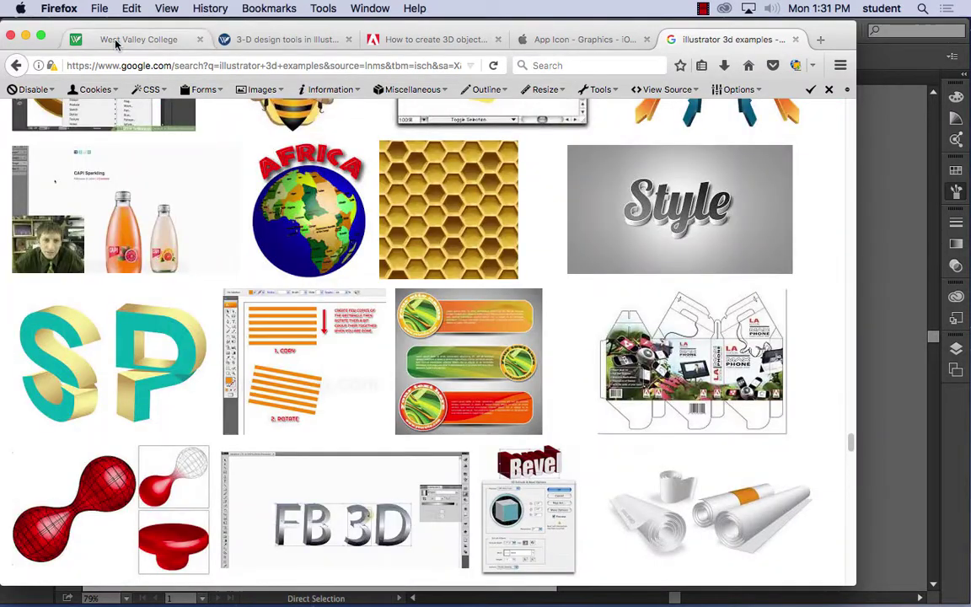
left_click(796, 40)
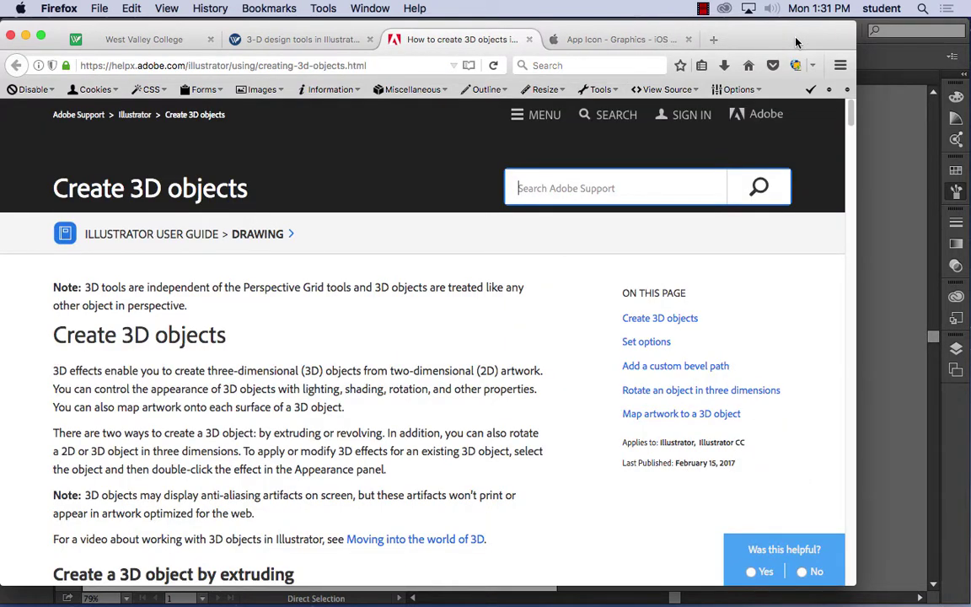
left_click(703, 8)
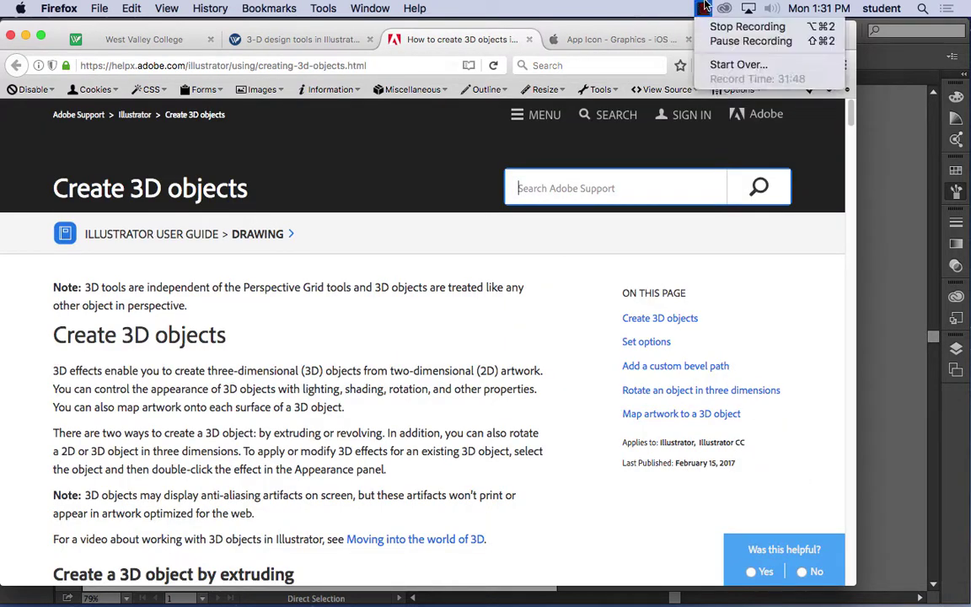